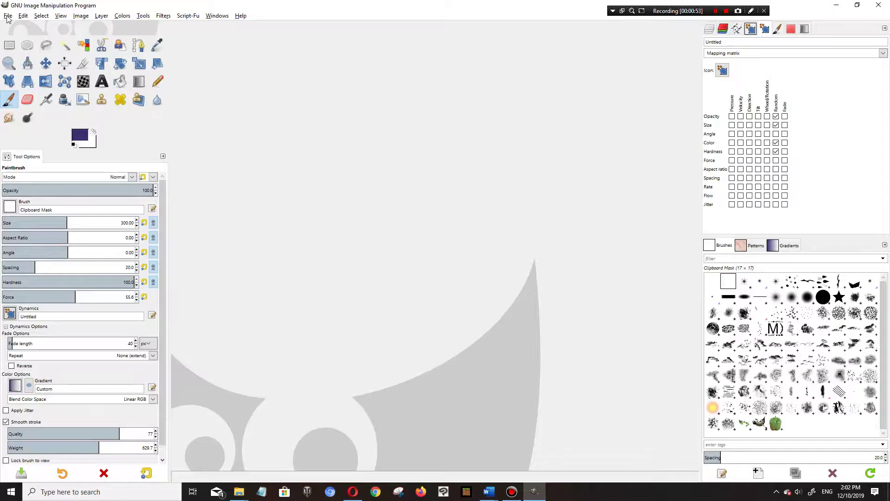
Create a new 300 × 300 px image filled with transparency.
left_click(7, 16)
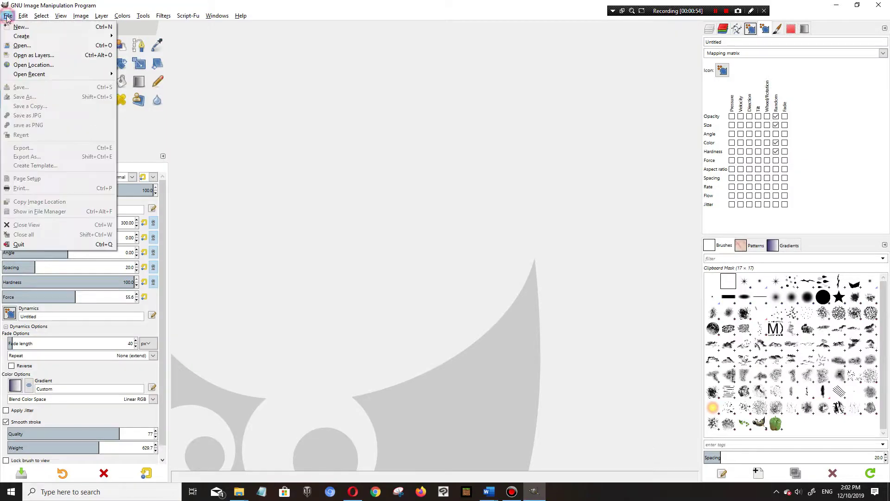
left_click(13, 24)
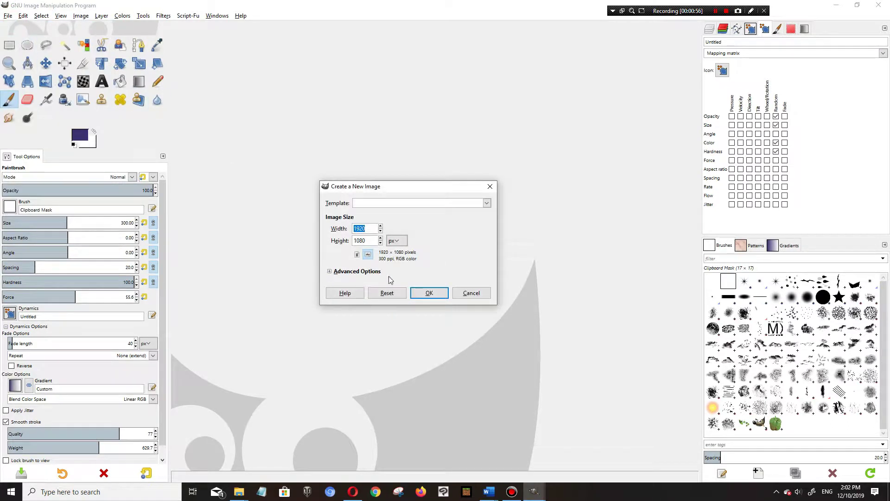
left_click(366, 272)
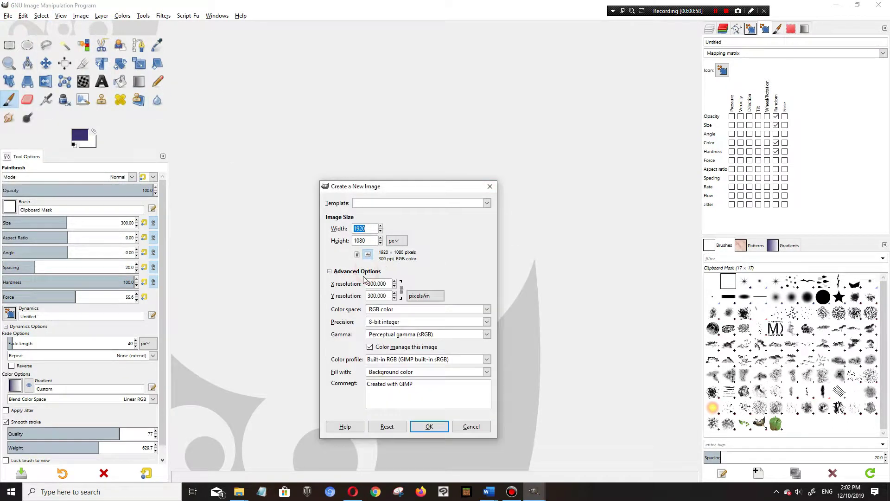
left_click(394, 371)
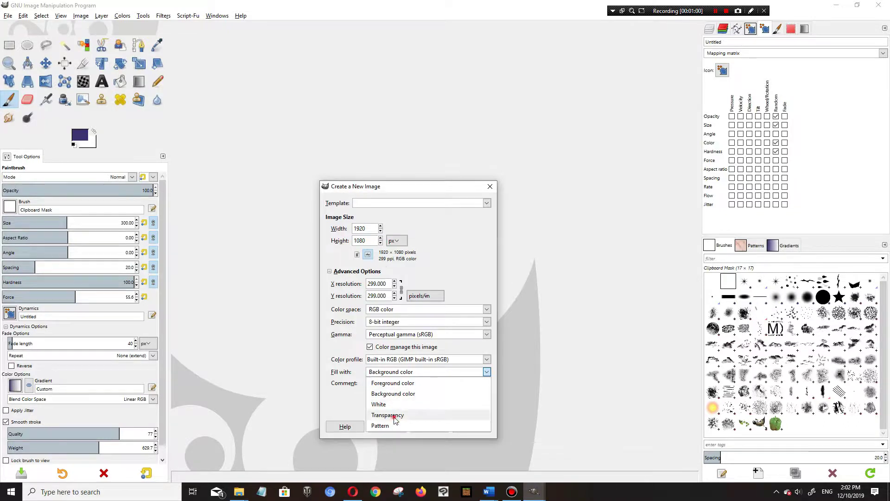
left_click(394, 415)
left_click_drag(374, 228, 327, 228)
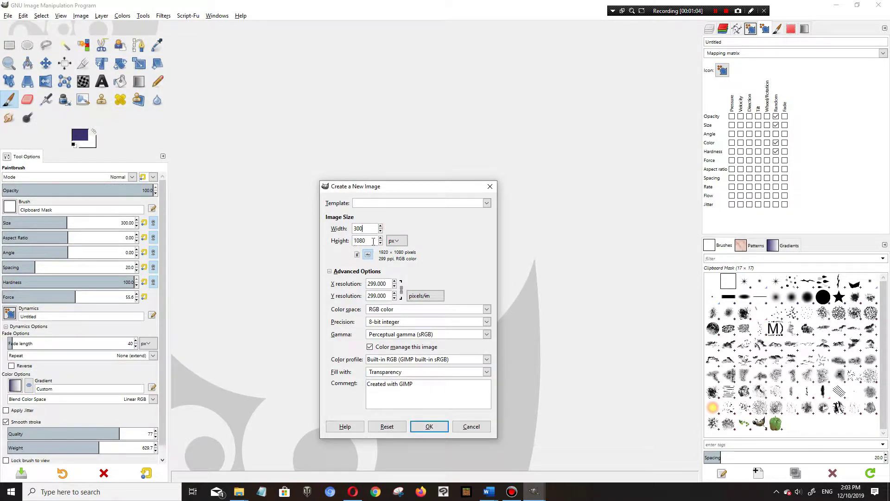
left_click_drag(374, 240, 320, 240)
type("3")
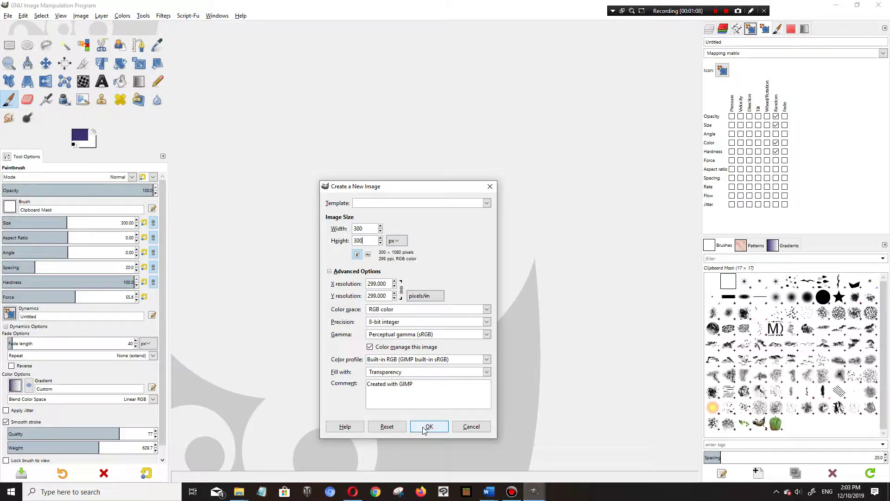
type("00")
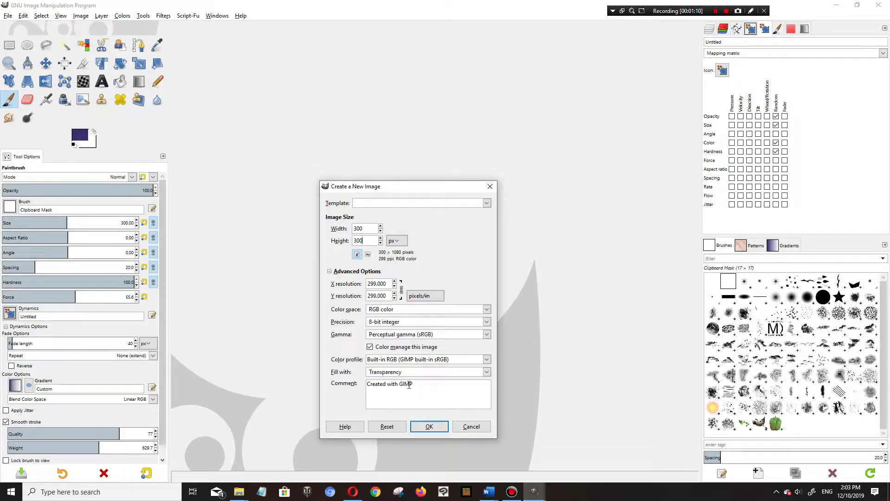
left_click(428, 426)
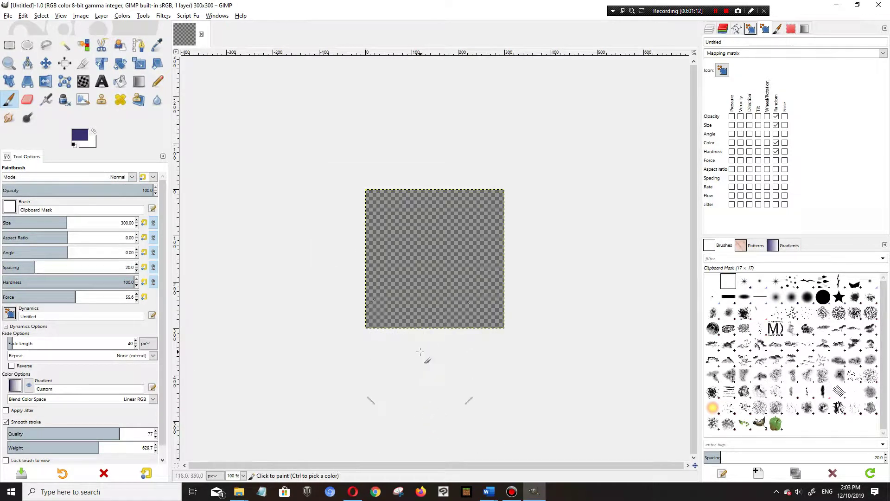
Convert the image to Grayscale mode.
left_click(81, 16)
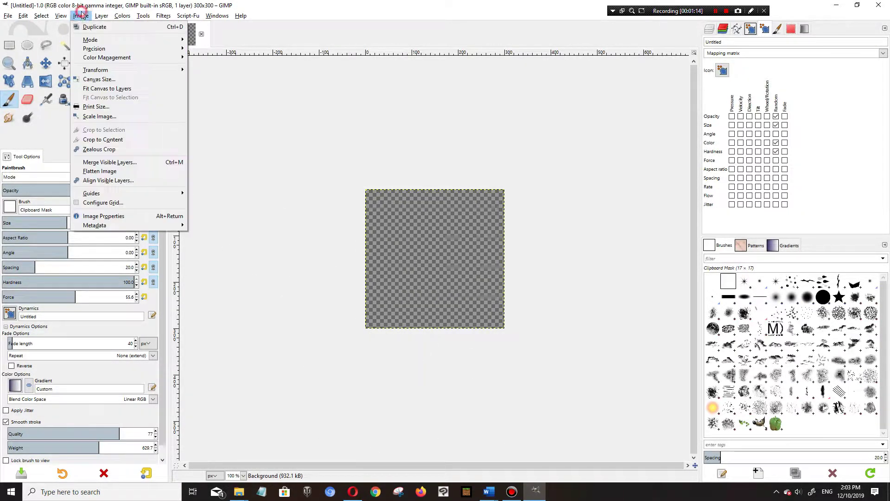
mouse_move(91, 40)
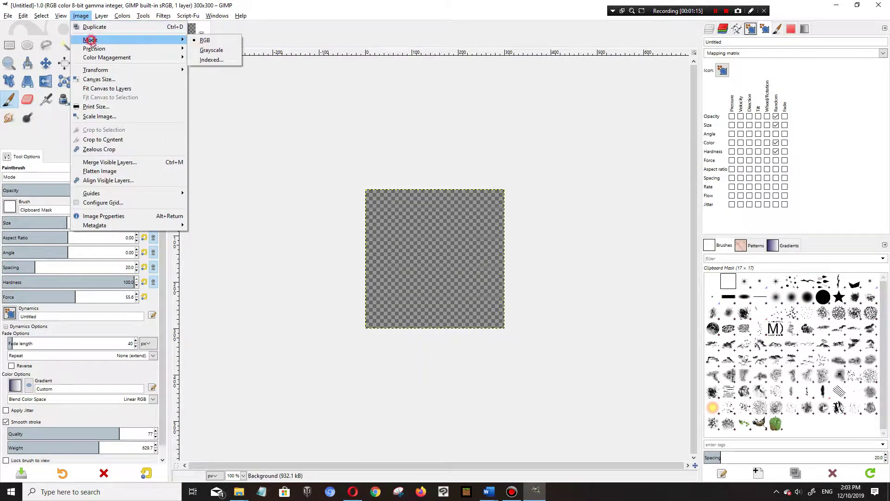
left_click(210, 51)
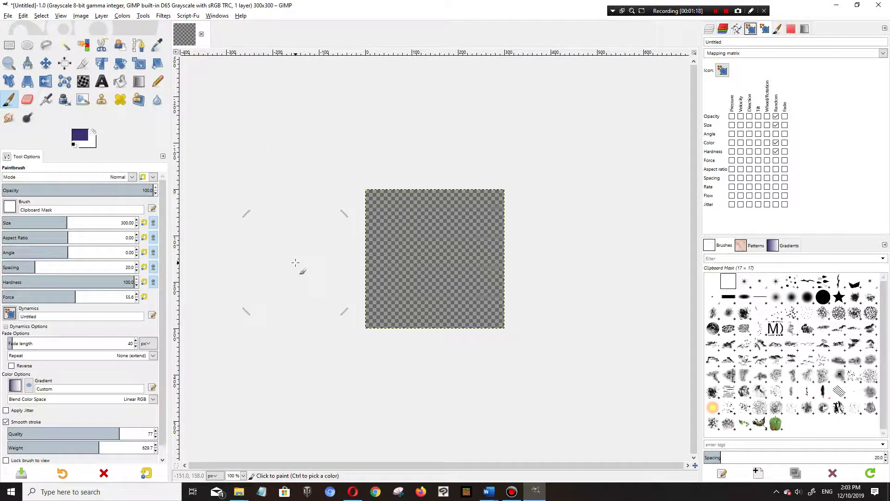
Set the foreground colour to black (000000) and show the Layers list.
left_click(86, 137)
left_click(211, 287)
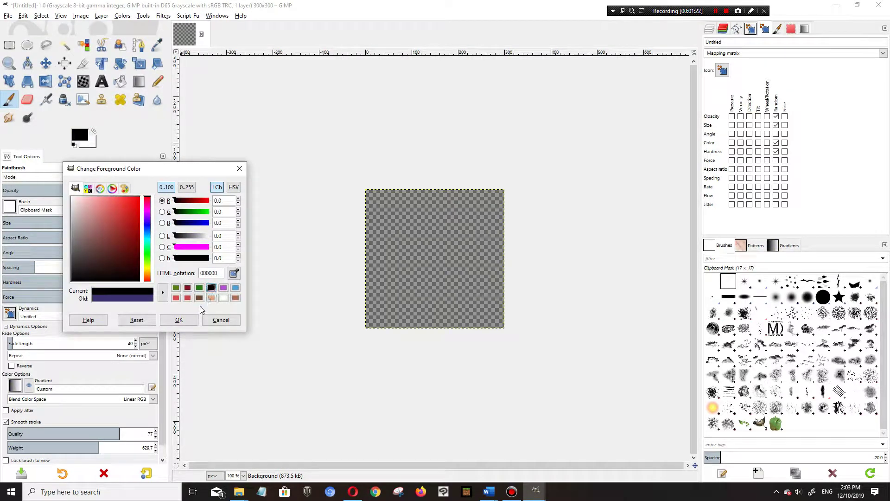
left_click(179, 319)
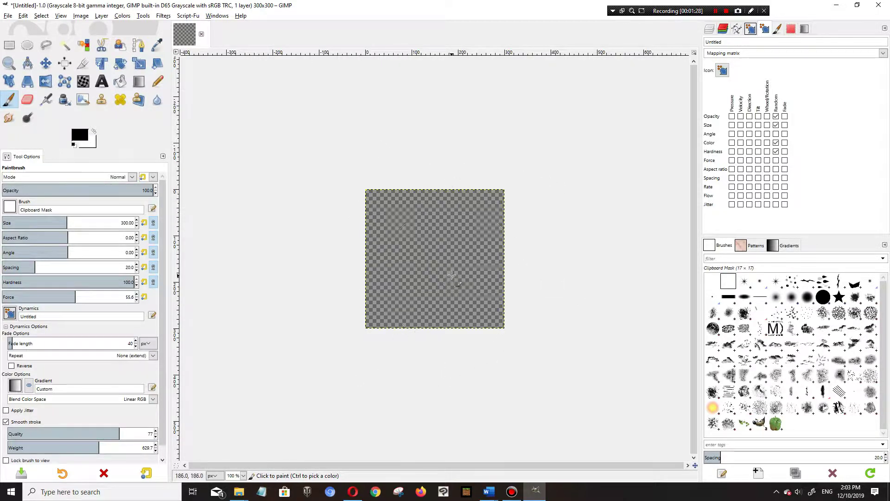
left_click(709, 28)
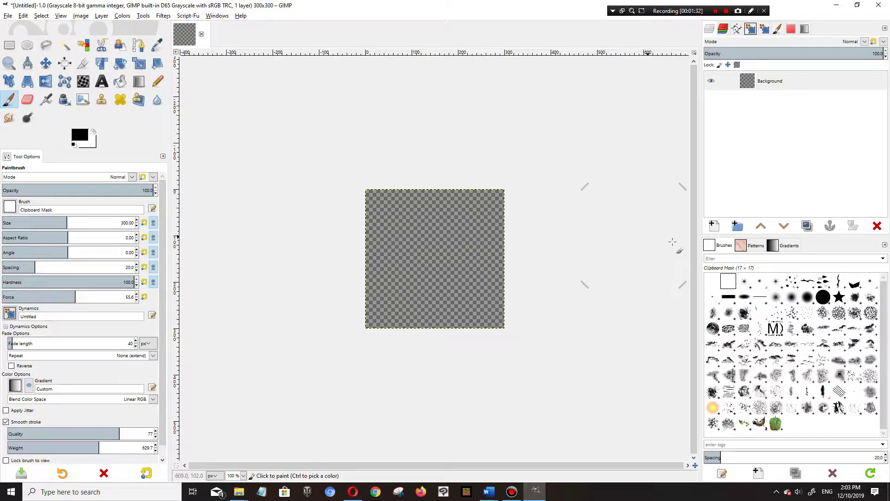
Select the 1_star_light brush with the 1_nodynamics preset and shrink it to about 122.95.
left_click(807, 297)
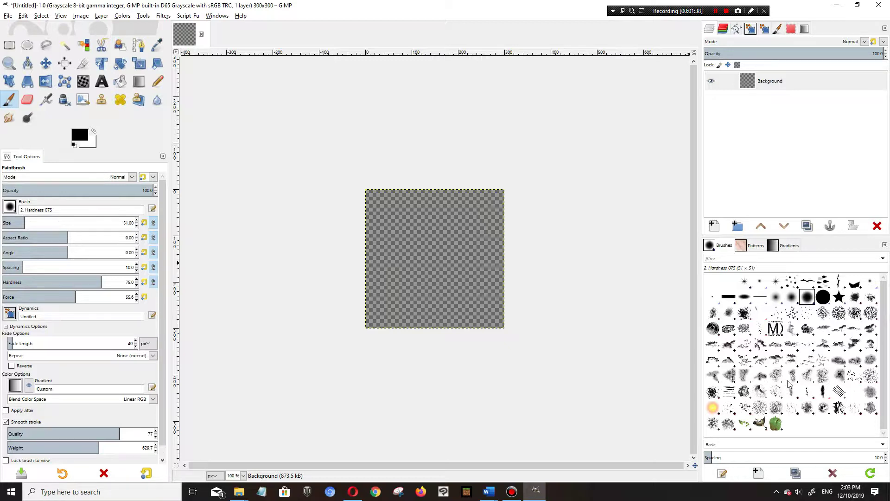
left_click(775, 281)
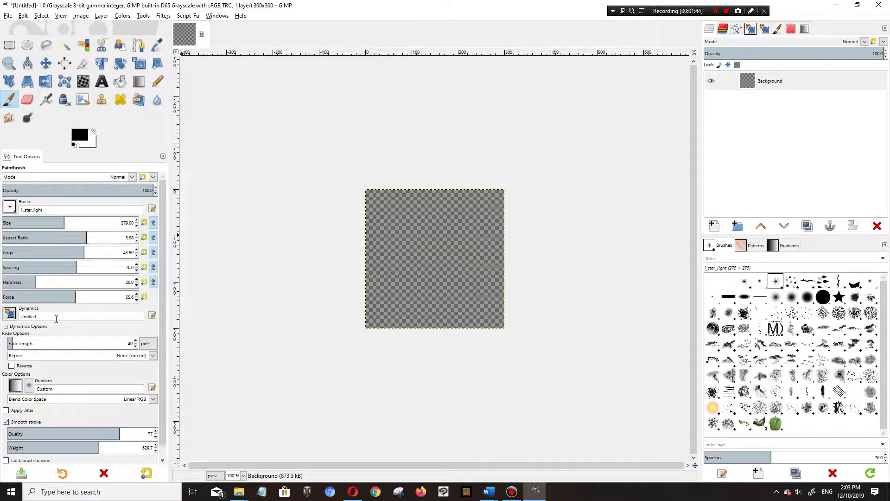
left_click(9, 313)
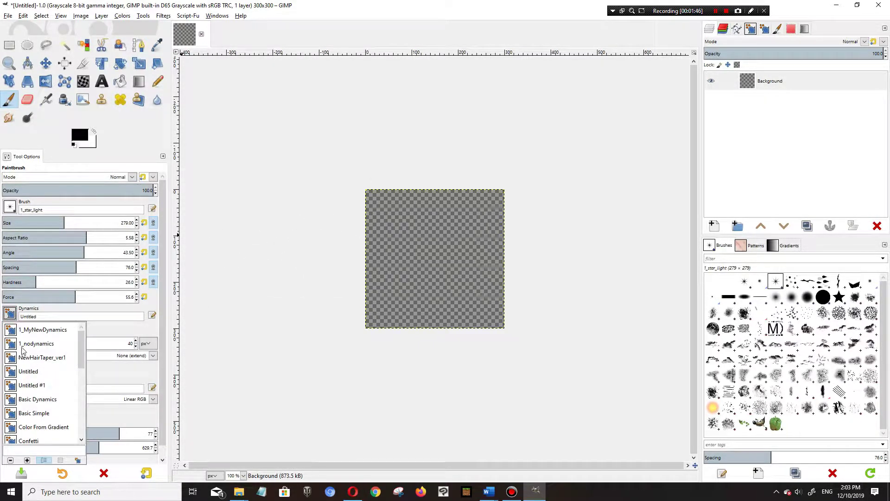
left_click(22, 346)
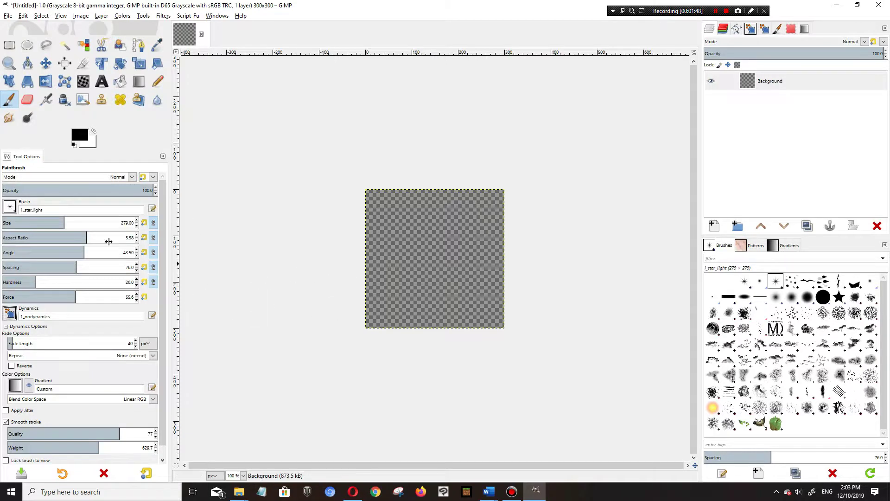
mouse_move(63, 221)
left_mouse_down()
mouse_move(31, 223)
mouse_move(40, 222)
left_mouse_up()
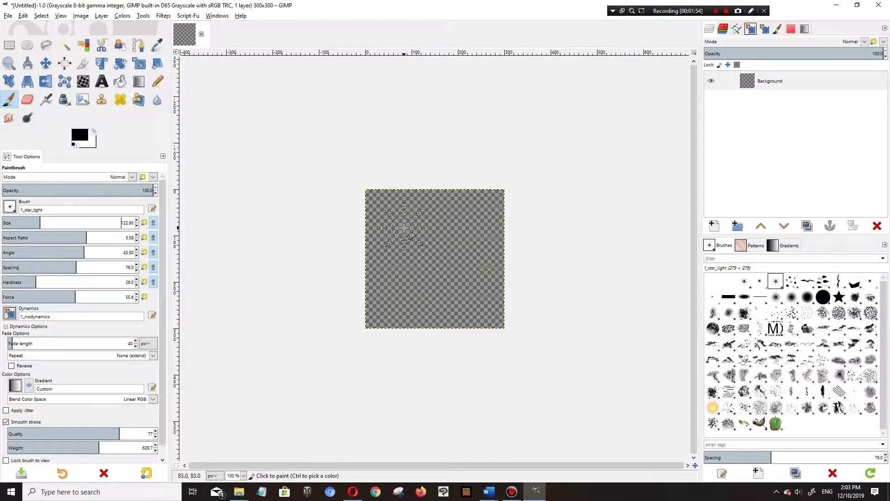
Stamp three black stars at the top left, lower right and lower left.
left_click_drag(404, 227, 407, 236)
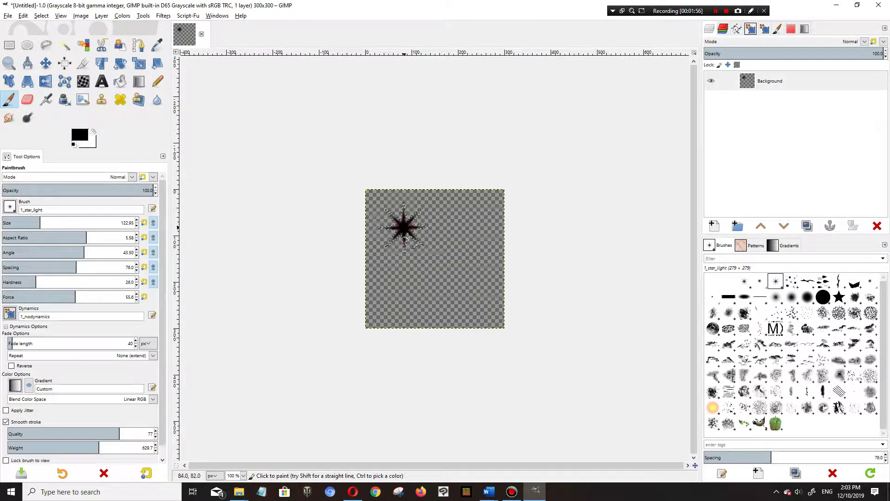
left_click_drag(470, 298, 468, 296)
left_click_drag(391, 294, 394, 292)
Switch to the Eraser at size about 130 and rub out the star stamps.
left_click(46, 99)
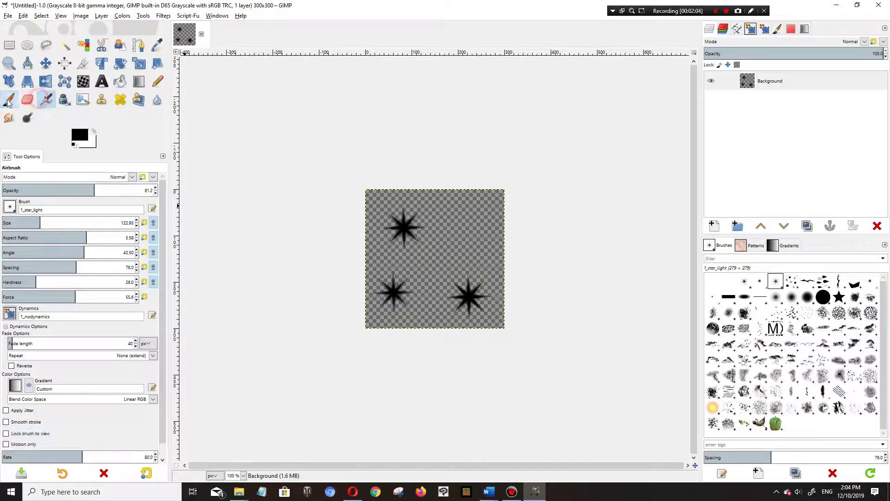
left_click(27, 99)
left_click(43, 222)
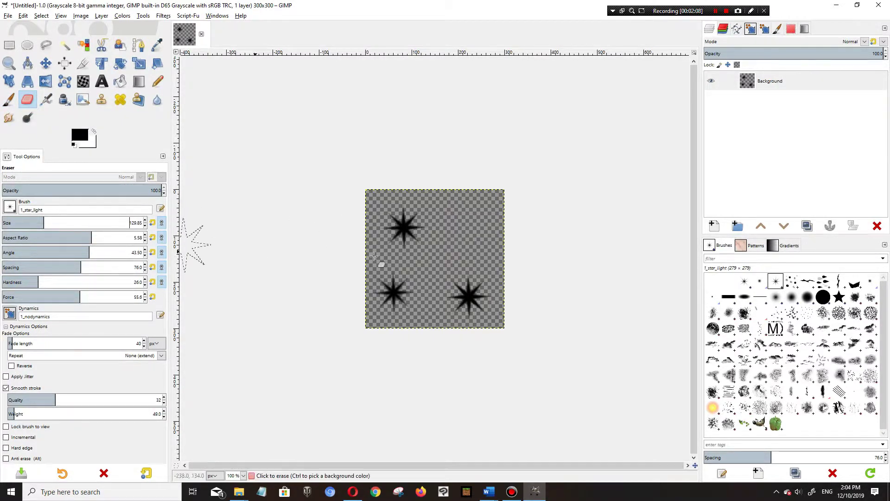
left_click(809, 298)
mouse_move(397, 258)
left_mouse_down()
mouse_move(394, 298)
mouse_move(401, 236)
mouse_move(405, 250)
mouse_move(397, 209)
mouse_move(392, 280)
mouse_move(421, 242)
mouse_move(452, 307)
mouse_move(477, 264)
mouse_move(475, 324)
mouse_move(469, 244)
mouse_move(465, 288)
mouse_move(393, 229)
mouse_move(394, 322)
left_mouse_up()
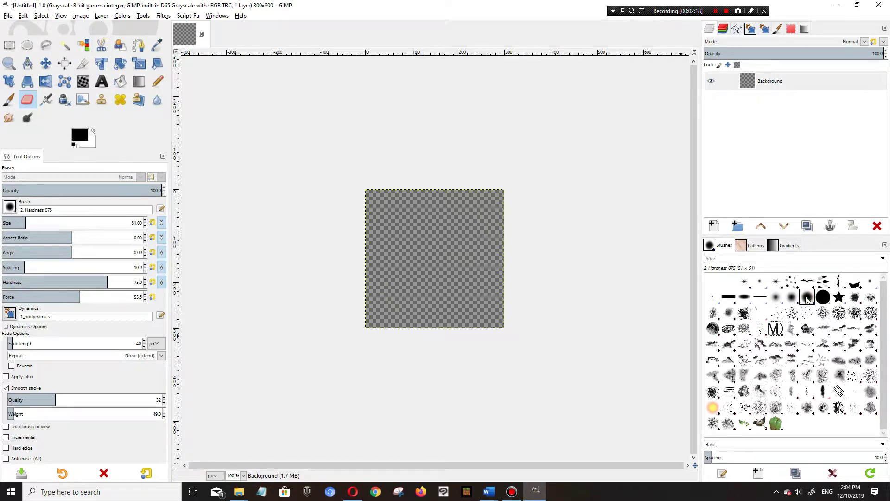
Return to the Paintbrush with the 2. Hardness 075 brush at size 51.
left_click(10, 206)
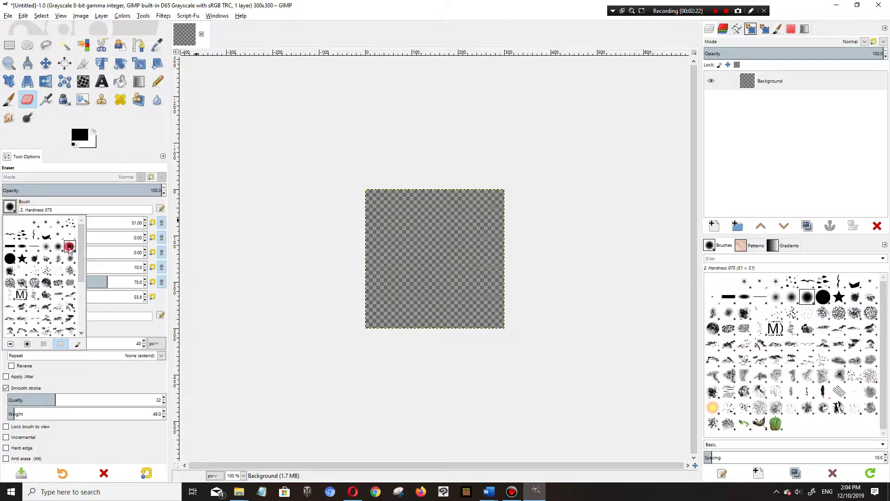
left_click(110, 208)
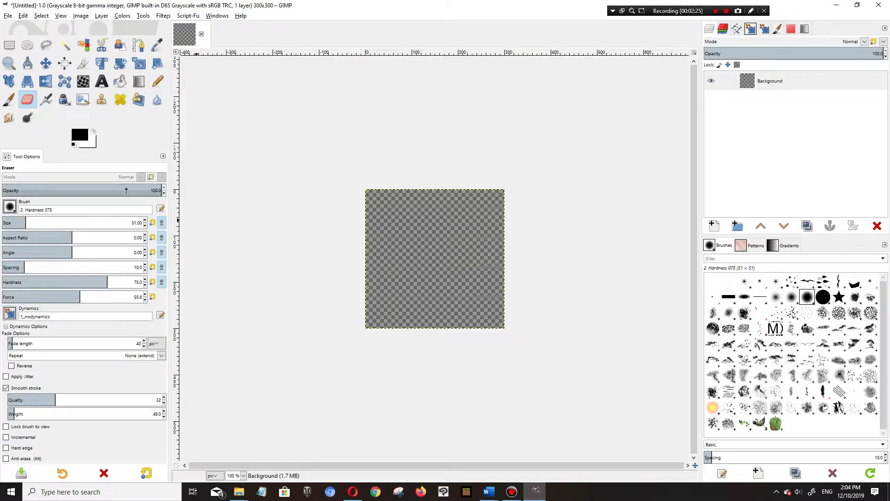
left_click(394, 217)
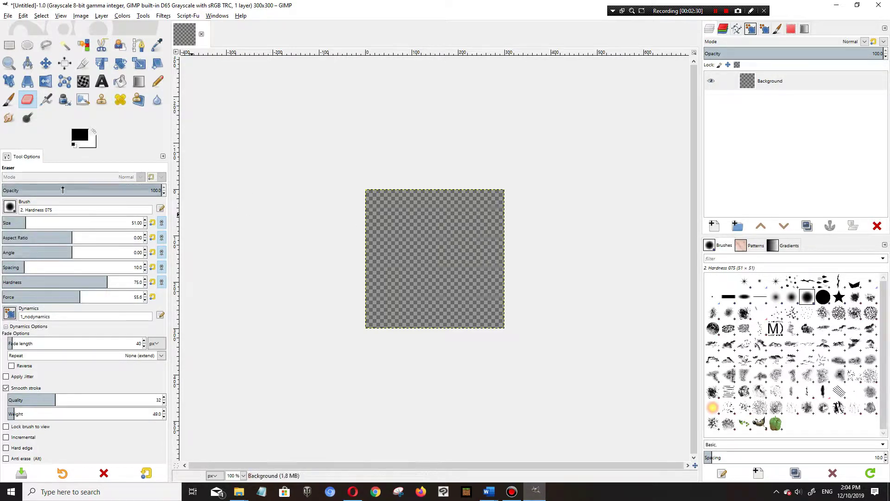
left_click(9, 99)
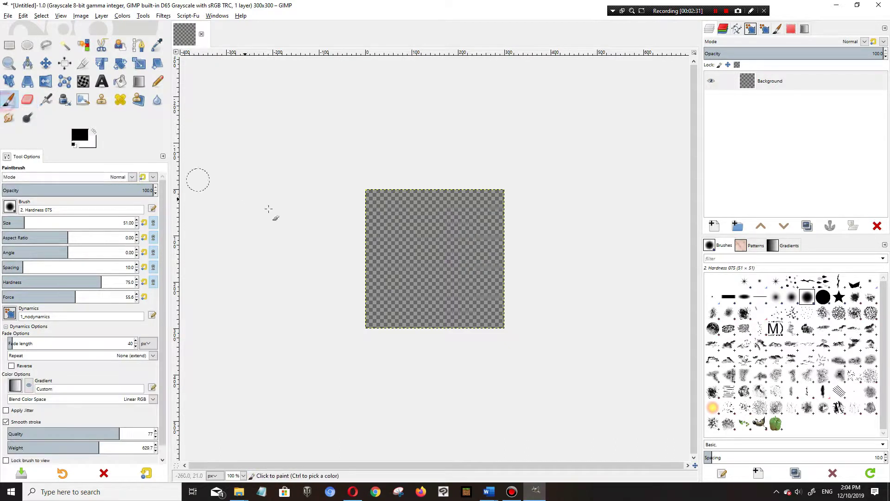
Paint five full-opacity black dabs around the canvas.
left_click(393, 219)
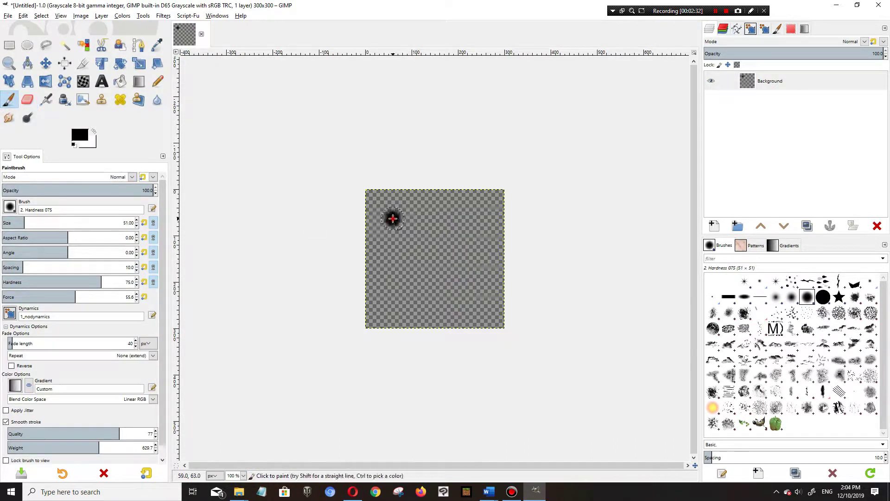
left_click(476, 300)
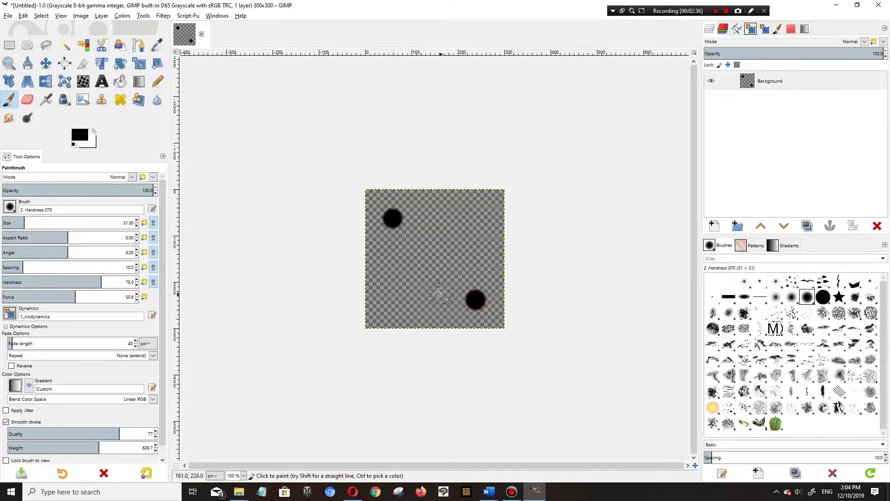
left_click(422, 281)
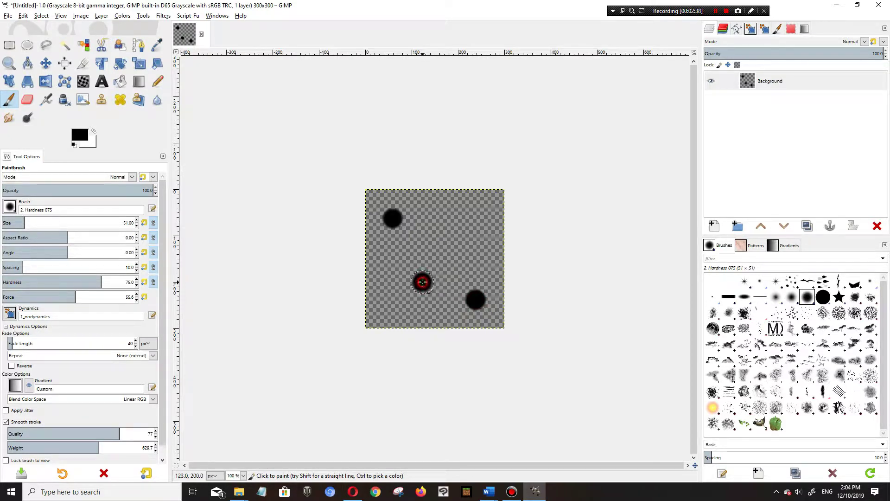
left_click(457, 216)
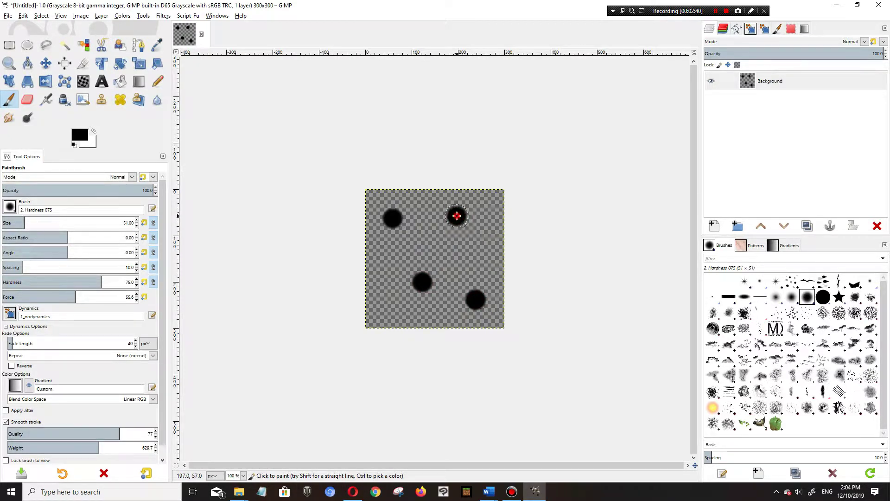
left_click(378, 286)
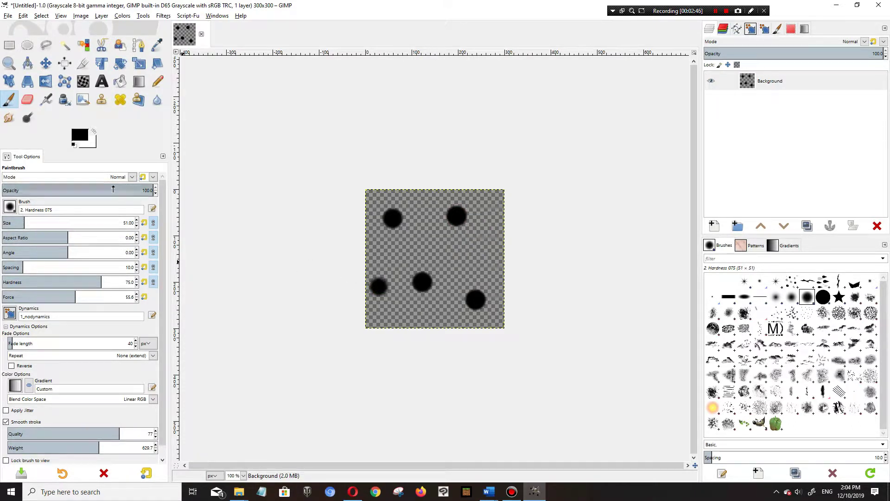
Lower opacity to 59 and paint dabs at brush sizes about 86 and 42.
mouse_move(113, 189)
left_mouse_down()
mouse_move(122, 189)
mouse_move(91, 189)
left_mouse_up()
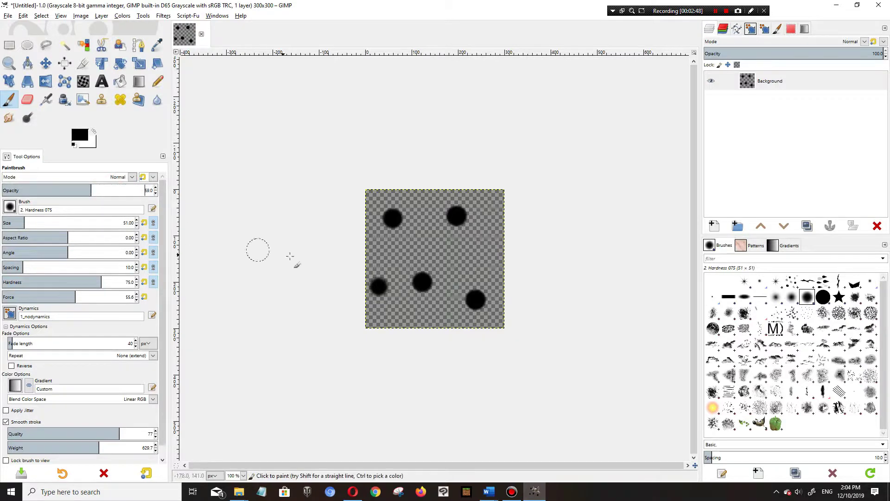
left_click(396, 252)
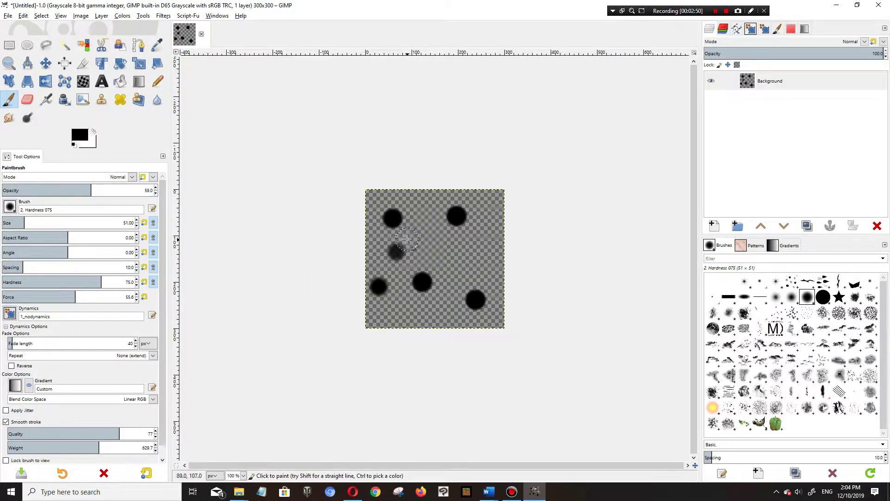
left_click(425, 218)
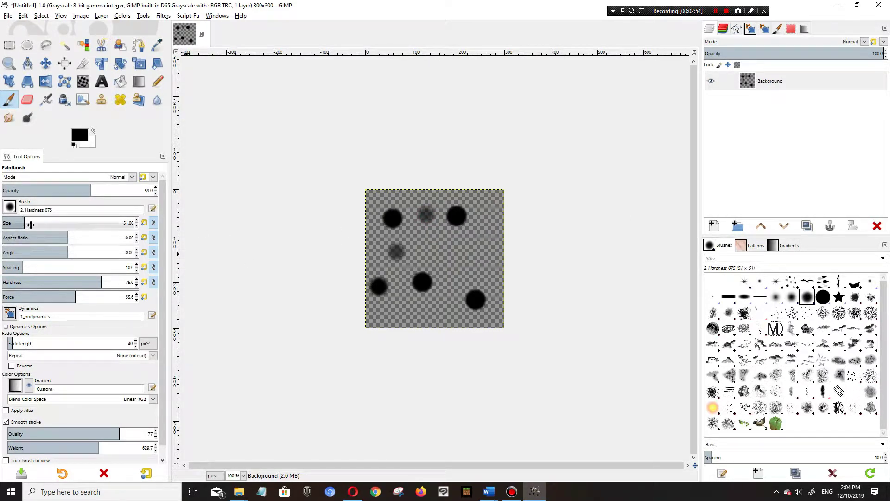
left_click_drag(31, 225, 37, 224)
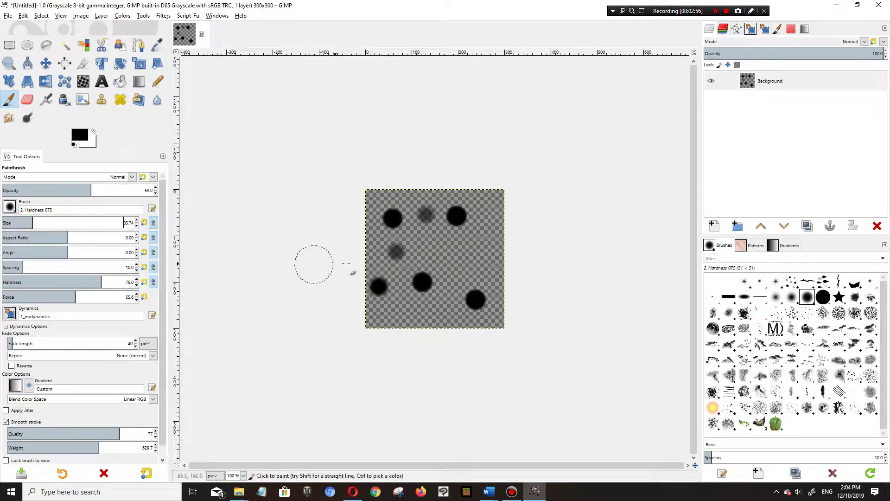
left_click(459, 264)
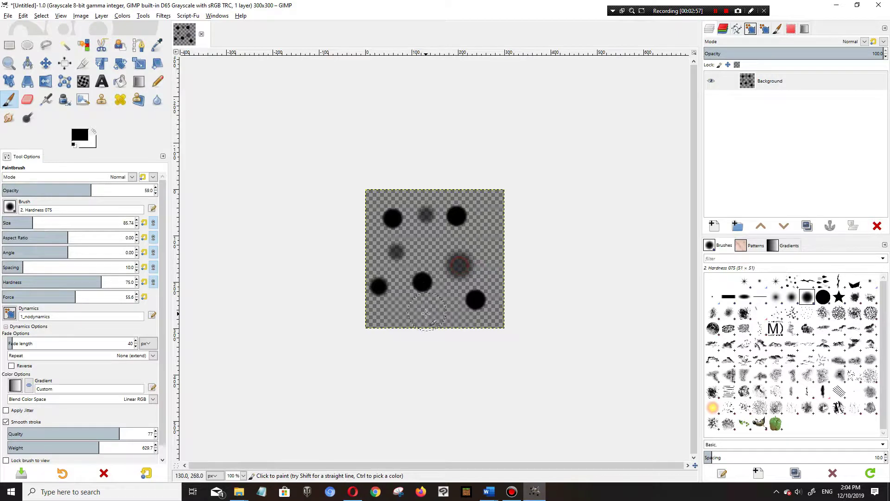
left_click(410, 332)
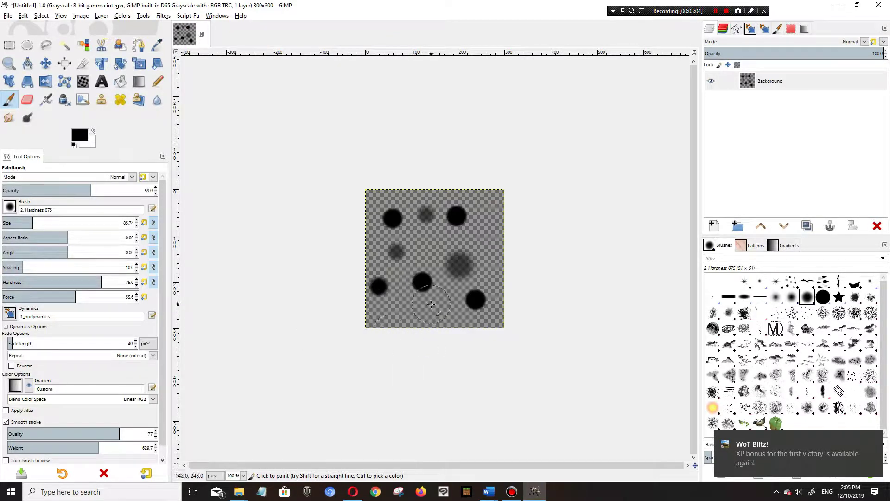
left_click_drag(34, 222, 21, 222)
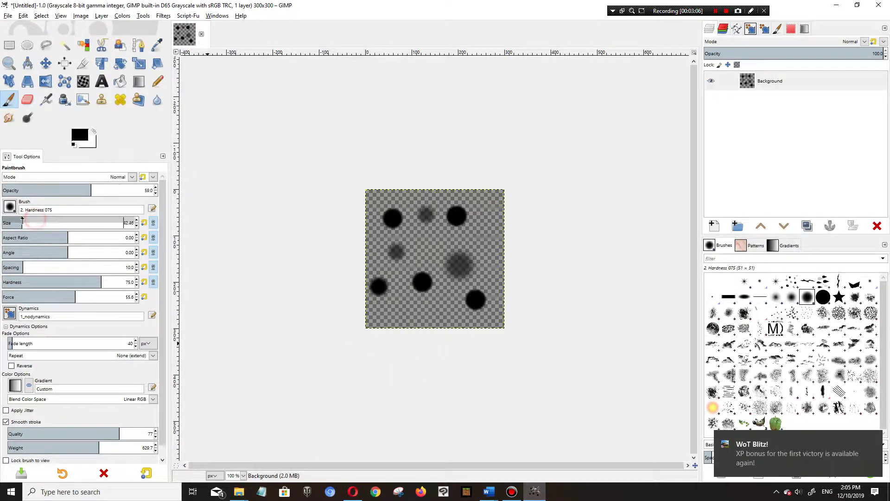
left_click(404, 308)
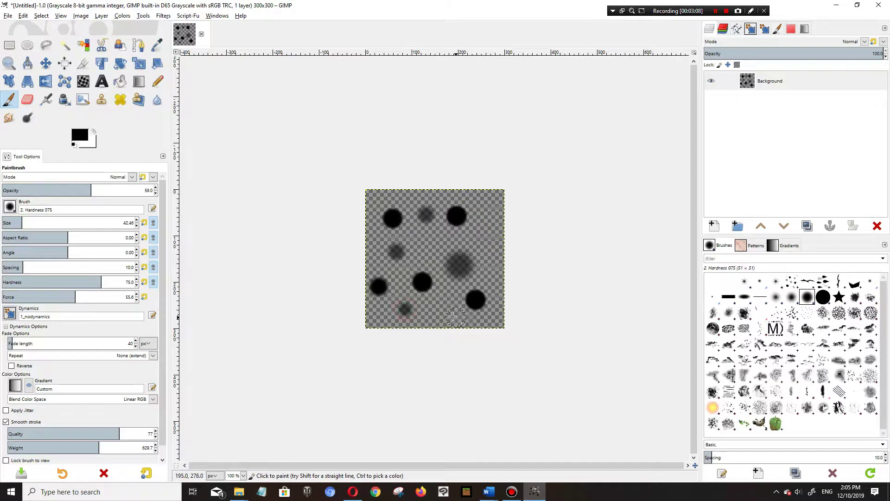
Drop opacity to 14.4, shrink the brush, and paint three faint dabs.
left_click_drag(92, 188, 23, 189)
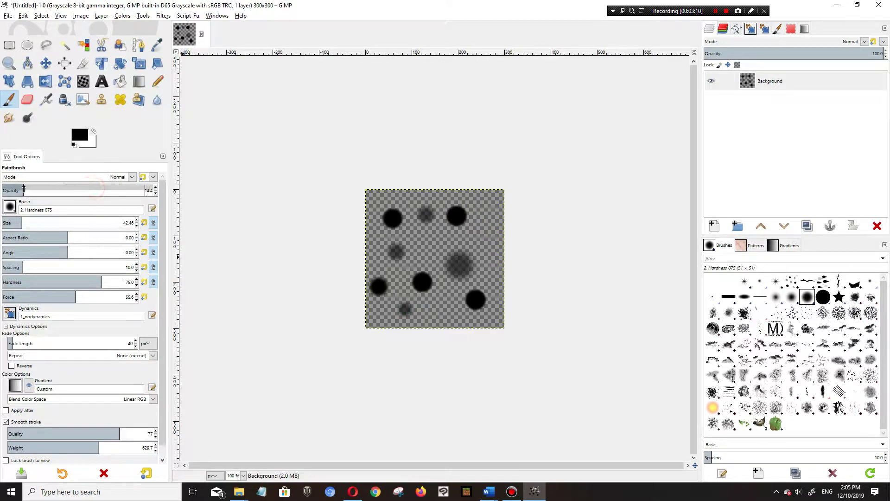
left_click_drag(28, 223, 16, 222)
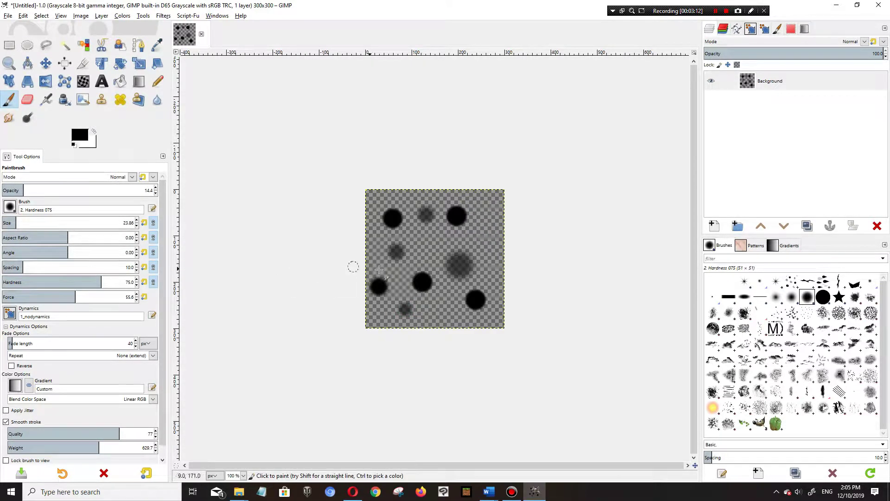
left_click(433, 241)
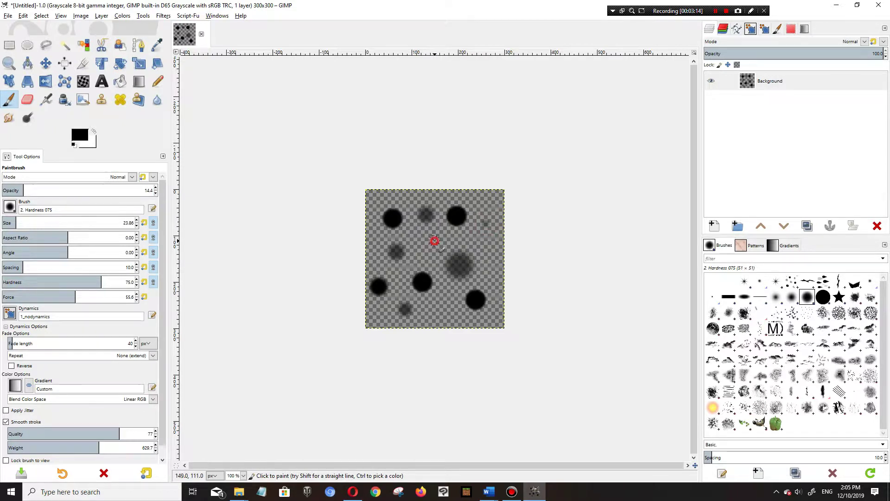
left_click(491, 260)
left_click(374, 237)
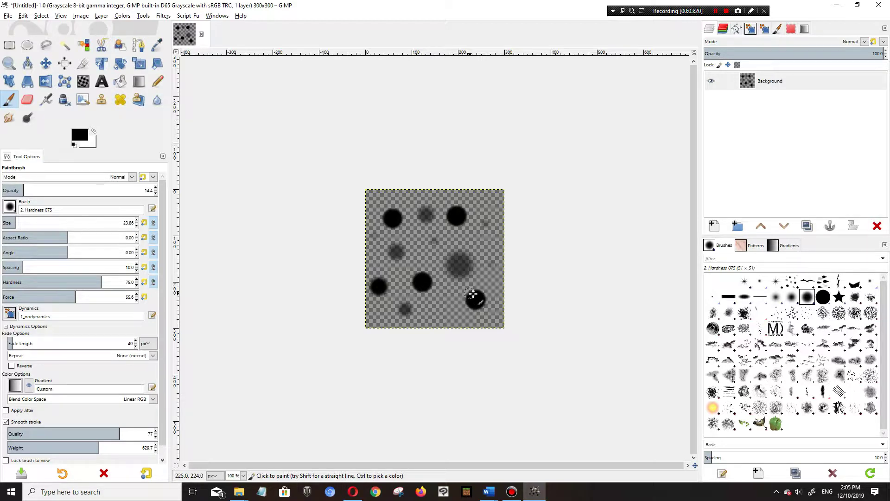
Copy the visible image to the clipboard.
left_click(23, 16)
left_click(45, 90)
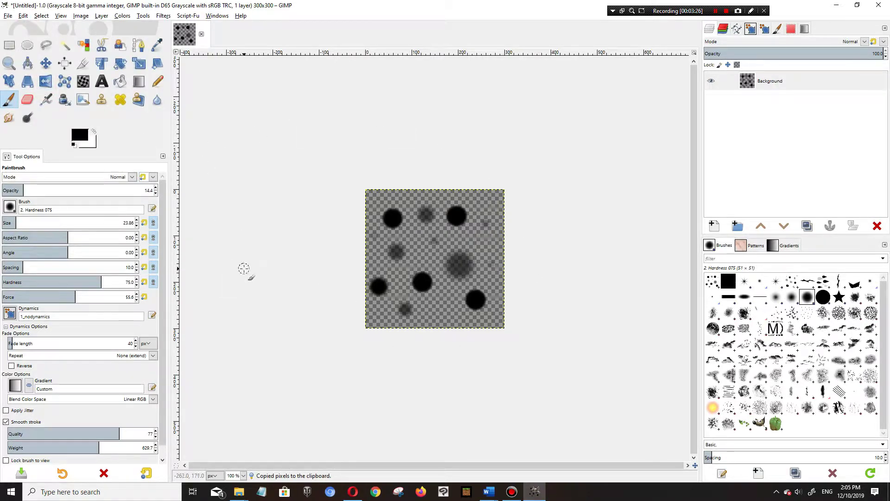
left_click(8, 15)
Create a new blank 5000 × 5000 px image with a white background.
left_click(19, 26)
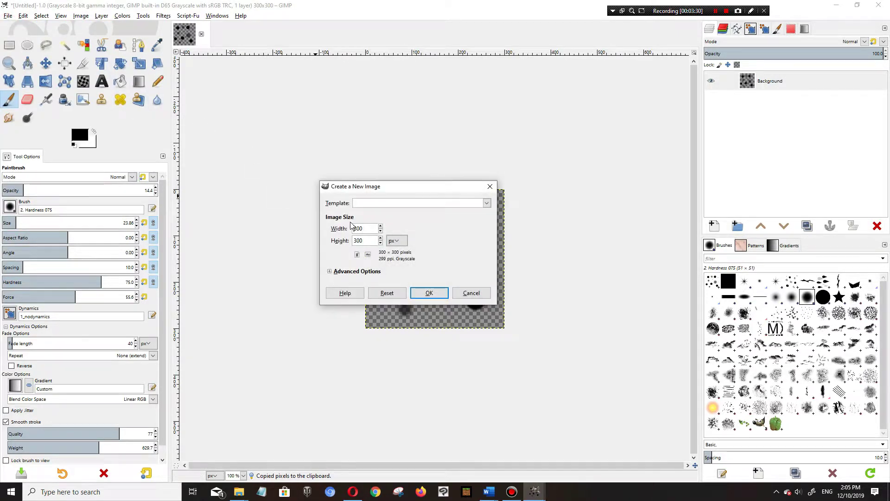
double_click(369, 228)
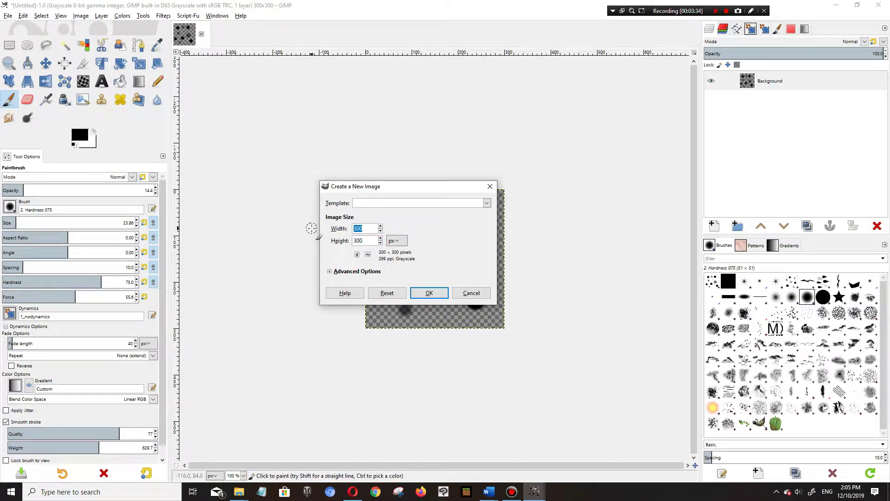
type("5000")
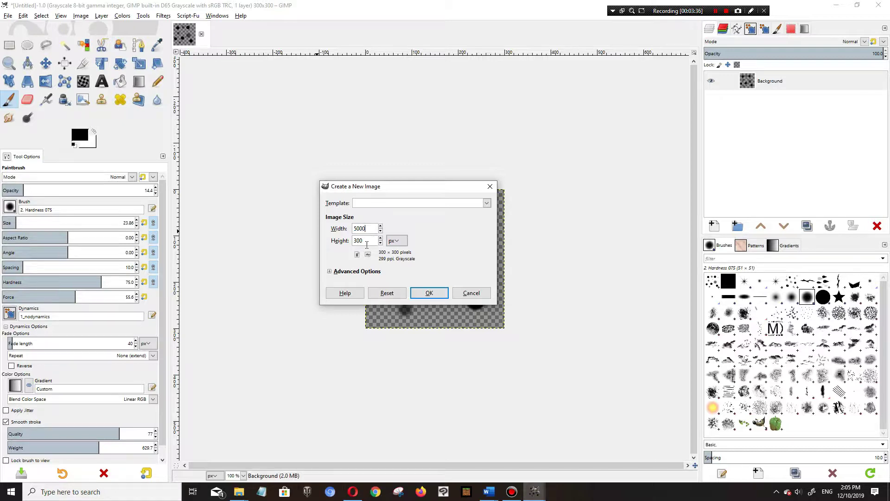
key("Tab")
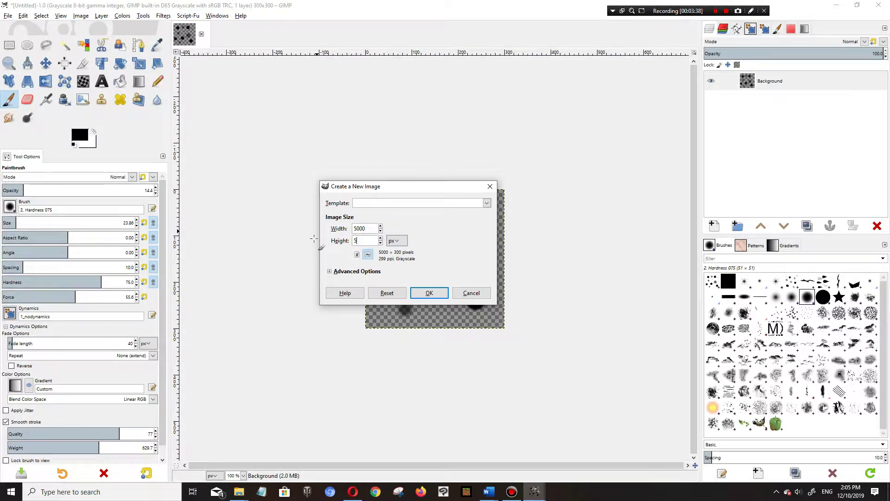
left_click(428, 293)
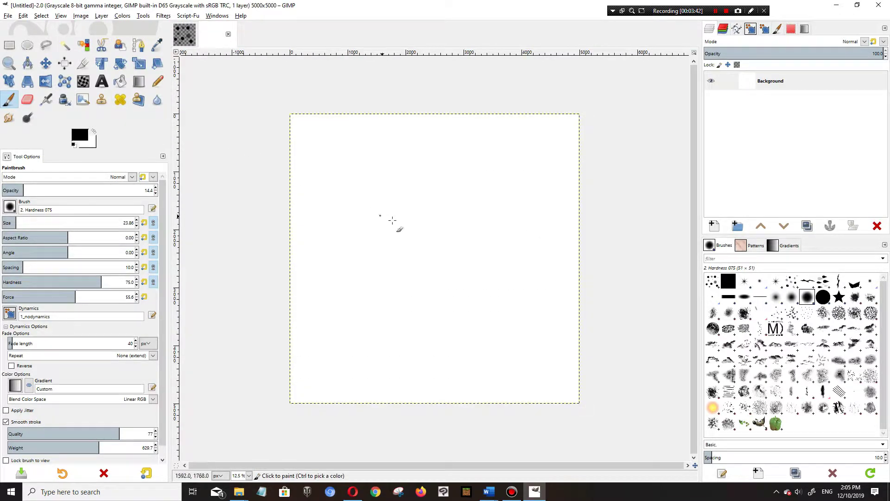
Switch to the blank 5000 × 5000 image and change its mode to RGB.
left_click(181, 37)
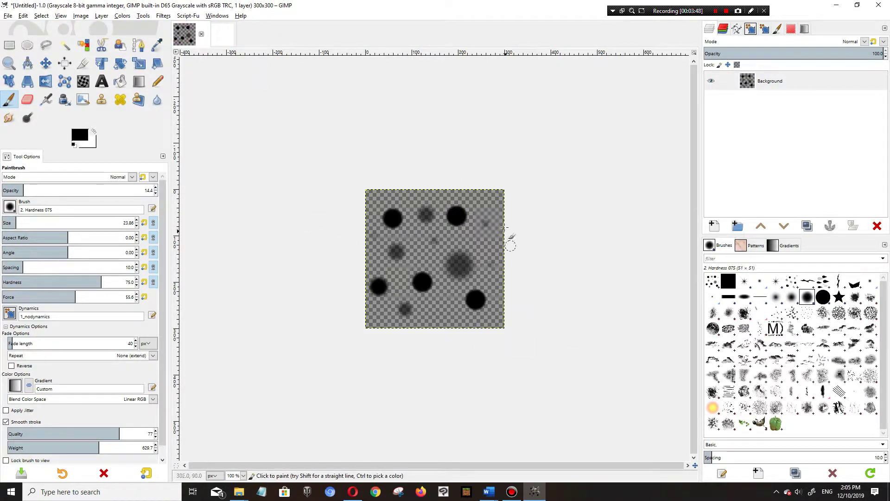
left_click(81, 18)
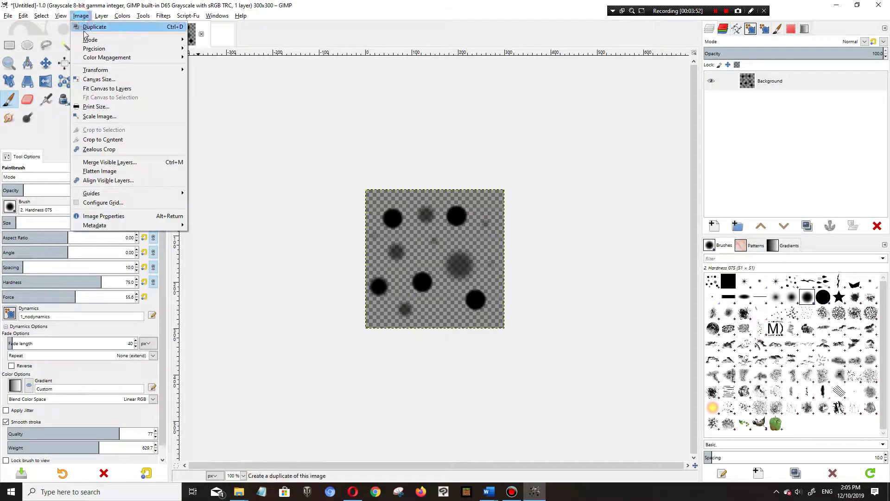
mouse_move(91, 40)
left_click(361, 109)
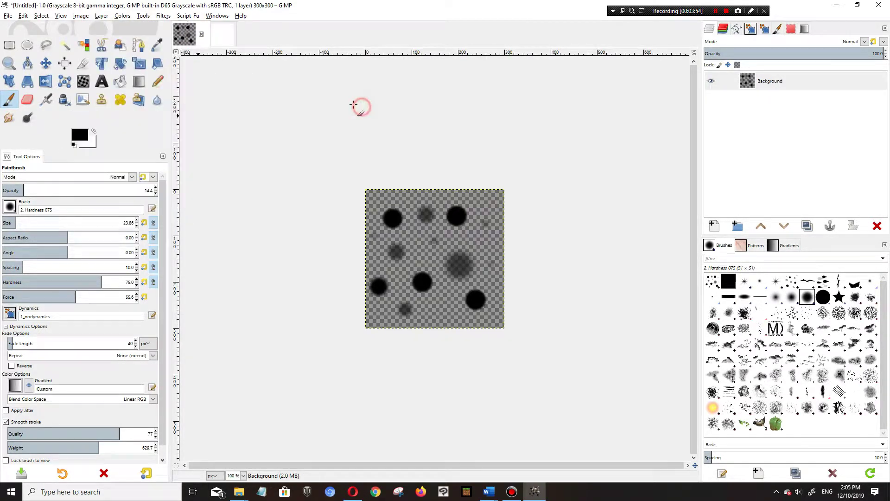
key("ctrl+n")
key("Return")
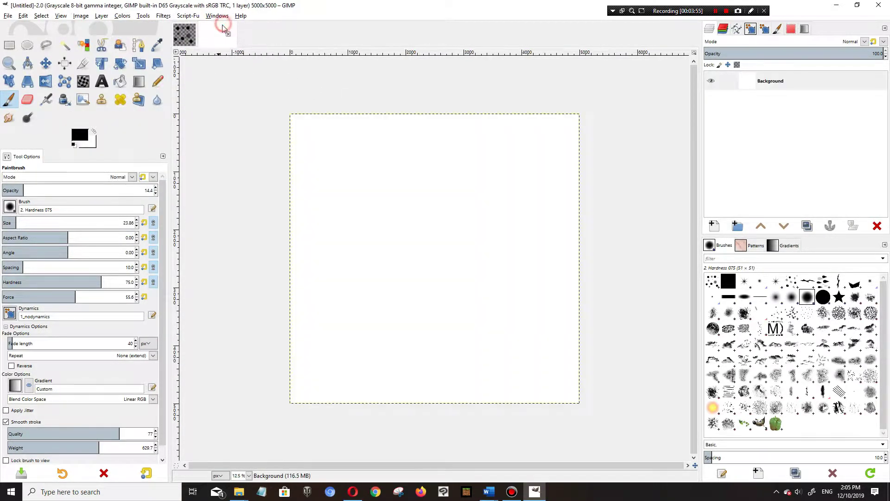
left_click(81, 16)
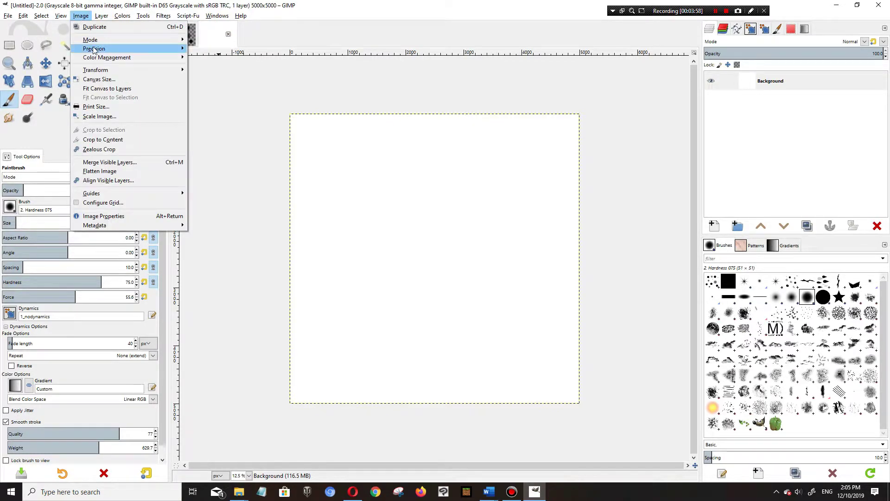
mouse_move(97, 40)
left_click(203, 40)
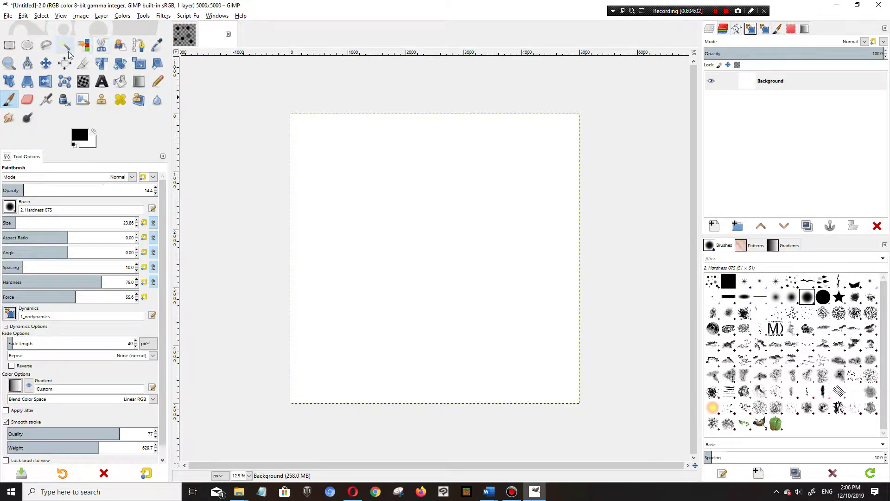
Paste the clipboard as new brush 1_testbrush, file mybrush, spacing 25.
left_click(22, 16)
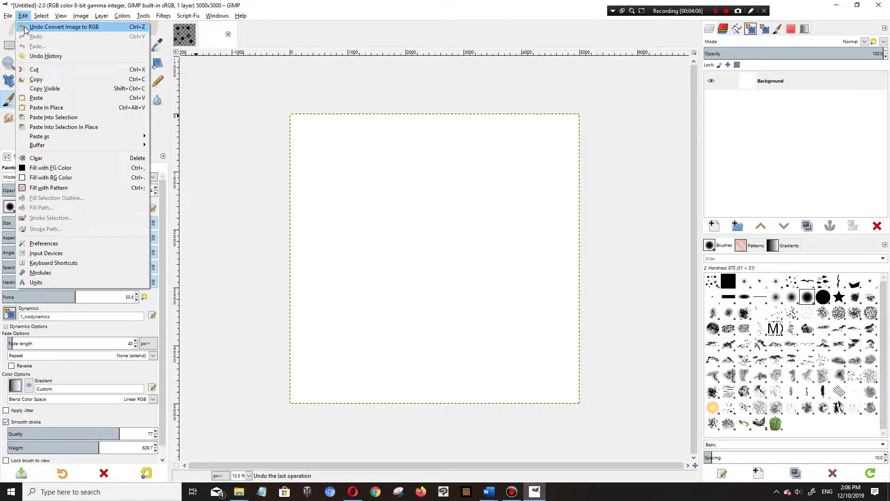
left_click(71, 136)
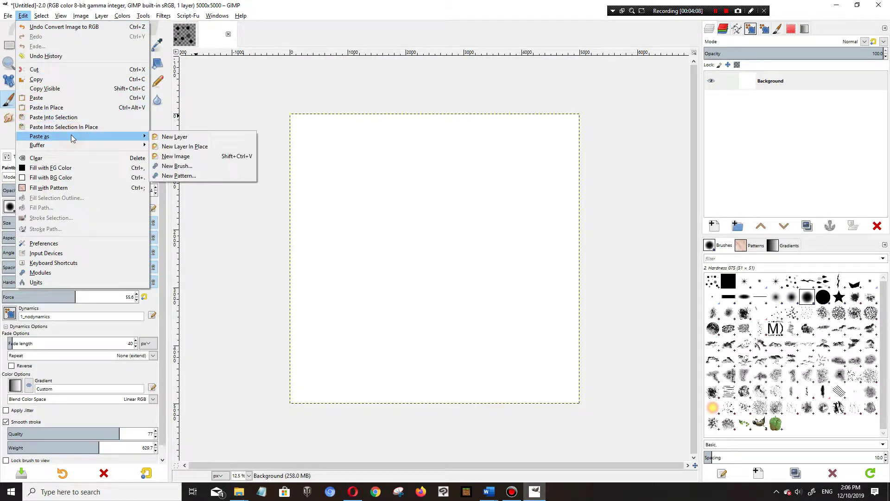
left_click(192, 166)
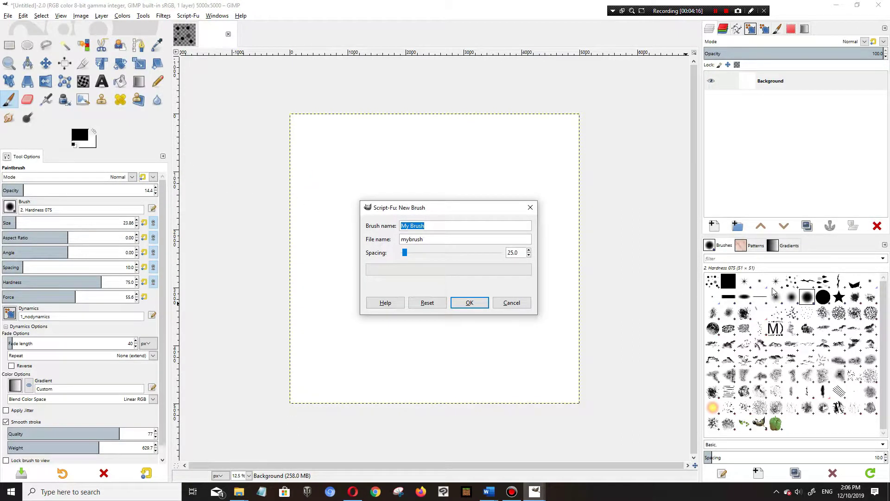
left_click(792, 283)
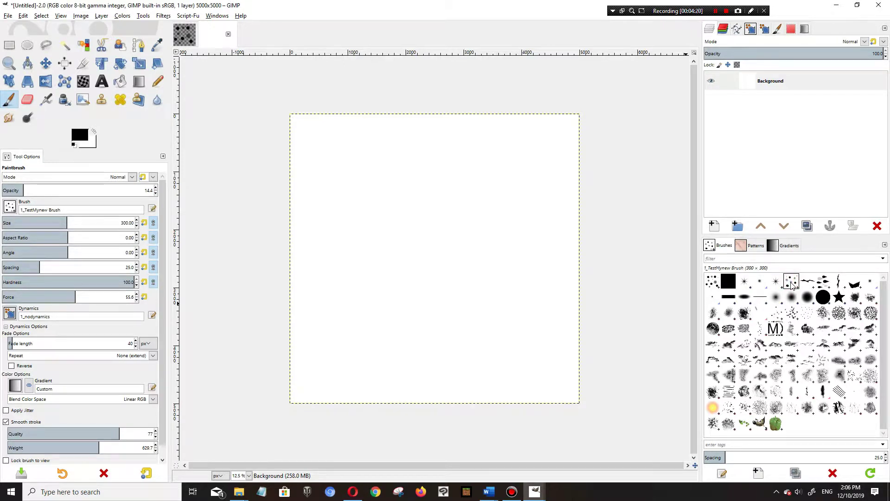
left_click(535, 491)
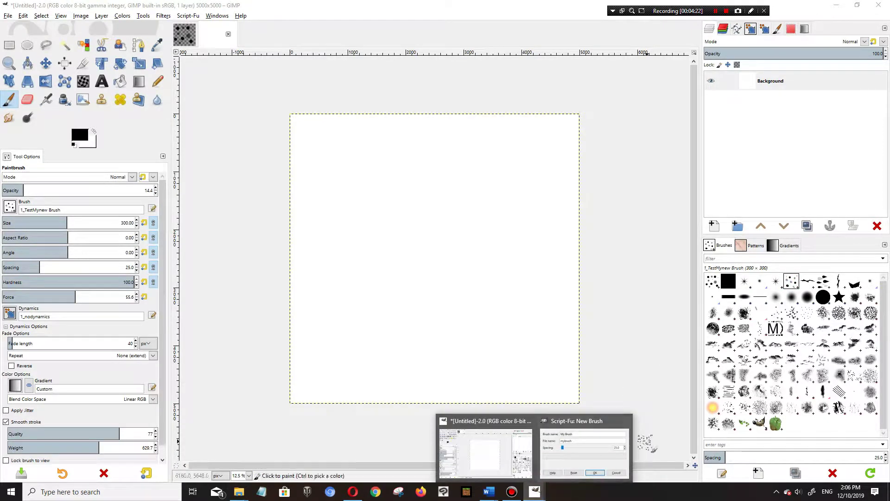
left_click(596, 449)
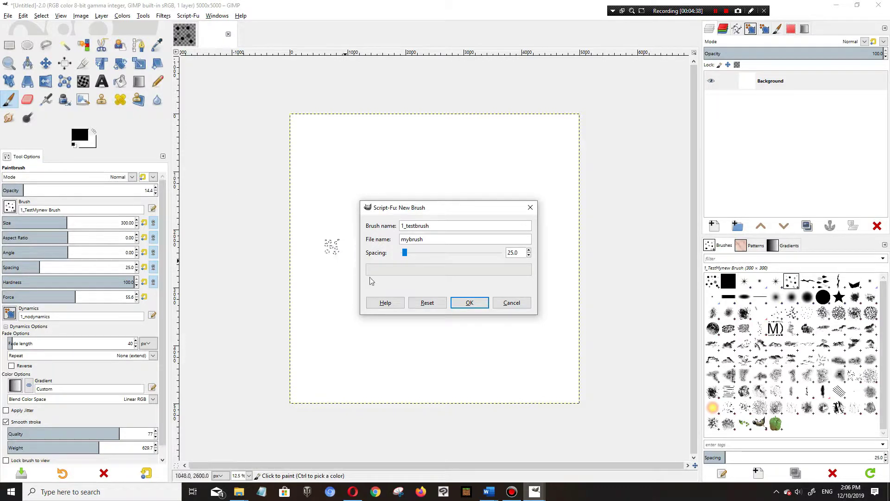
left_click(455, 301)
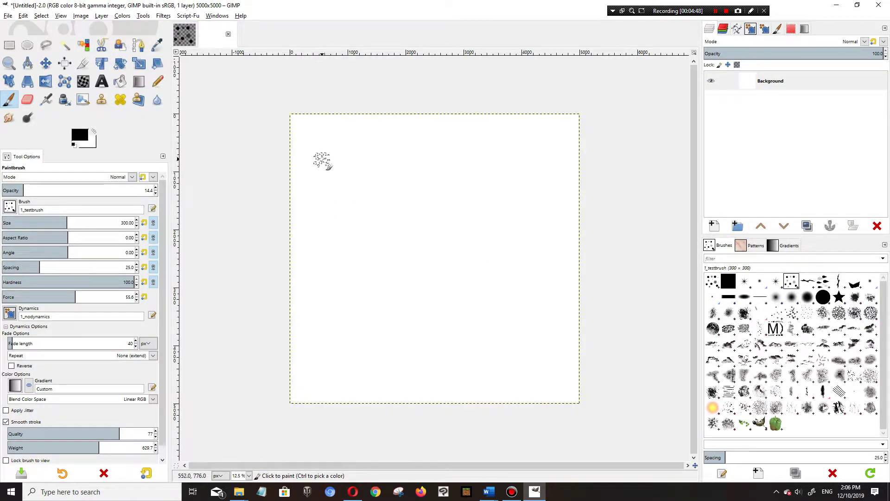
Paint three faint test strokes with the new brush, then undo them.
left_click_drag(319, 158, 492, 204)
left_click_drag(486, 167, 258, 199)
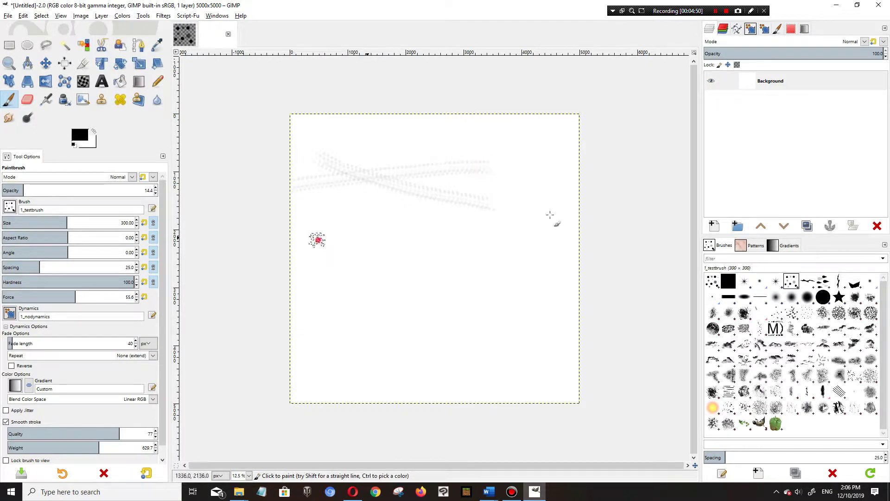
left_click_drag(315, 240, 580, 202)
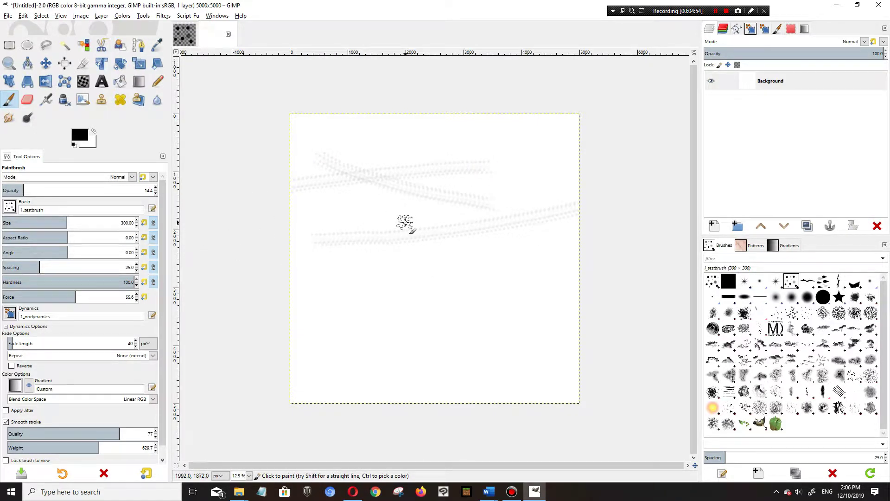
key("ctrl+z")
key("ctrl+z")
key("ctrl+z")
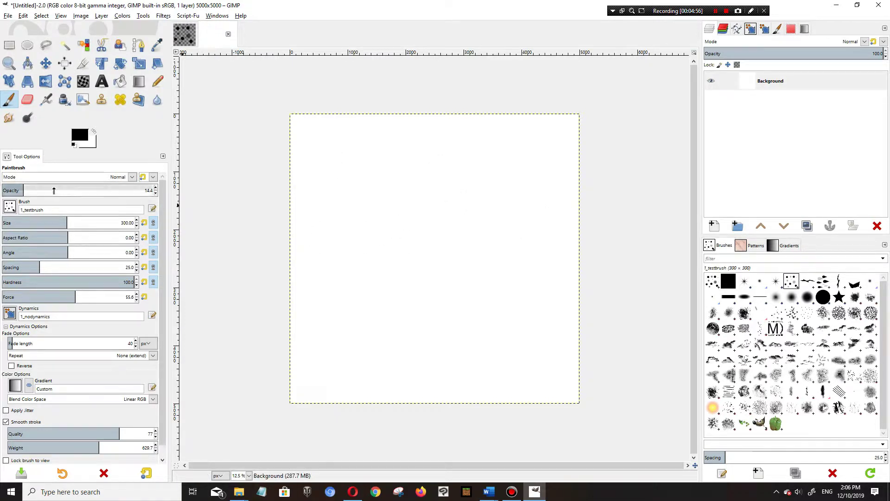
Raise opacity to 100 and paint dotted black strokes across the canvas top.
left_click_drag(27, 190, 153, 191)
mouse_move(327, 160)
left_mouse_down()
mouse_move(526, 175)
mouse_move(533, 166)
mouse_move(394, 149)
left_mouse_up()
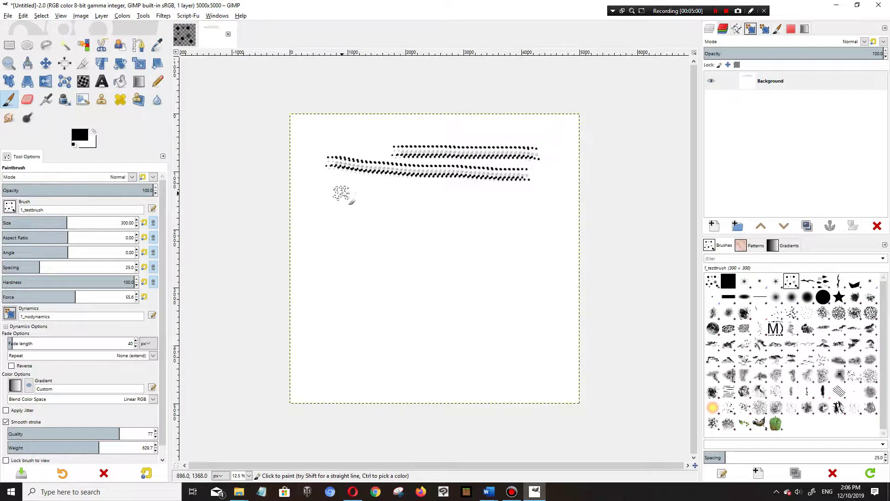
left_click_drag(342, 192, 531, 194)
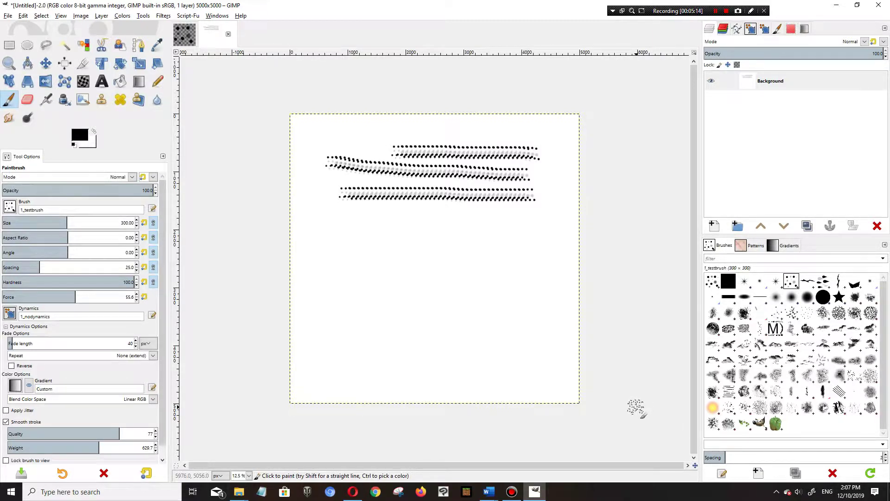
Paint long test strokes at brush spacing 2 across the canvas.
left_click_drag(547, 220, 348, 217)
left_click(353, 139)
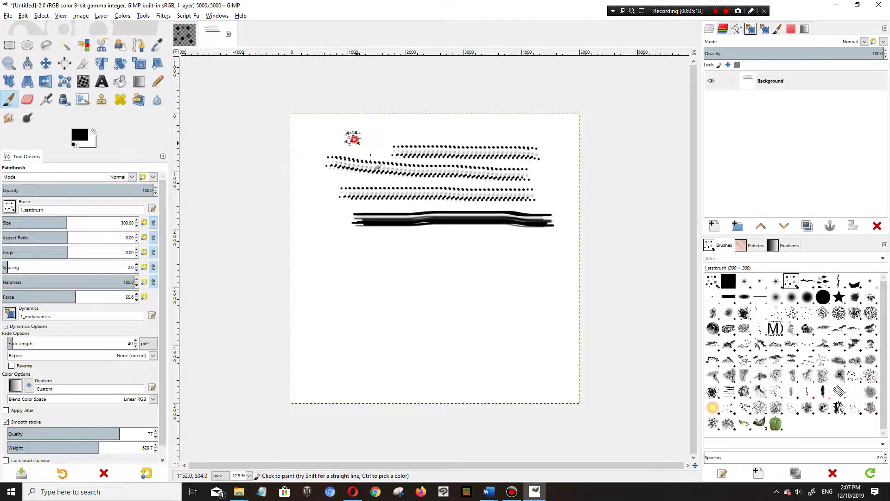
mouse_move(371, 157)
left_mouse_down()
mouse_move(465, 262)
mouse_move(508, 266)
mouse_move(348, 269)
left_mouse_up()
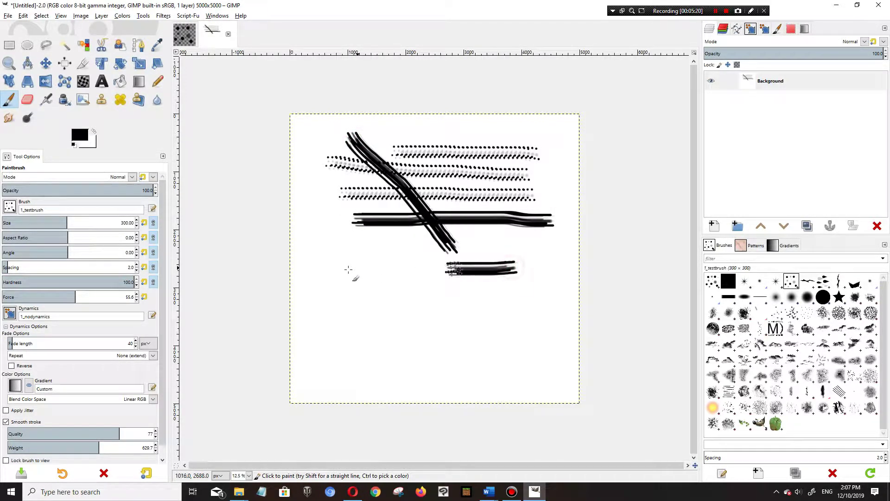
mouse_move(360, 302)
left_mouse_down()
mouse_move(558, 307)
mouse_move(537, 310)
left_mouse_up()
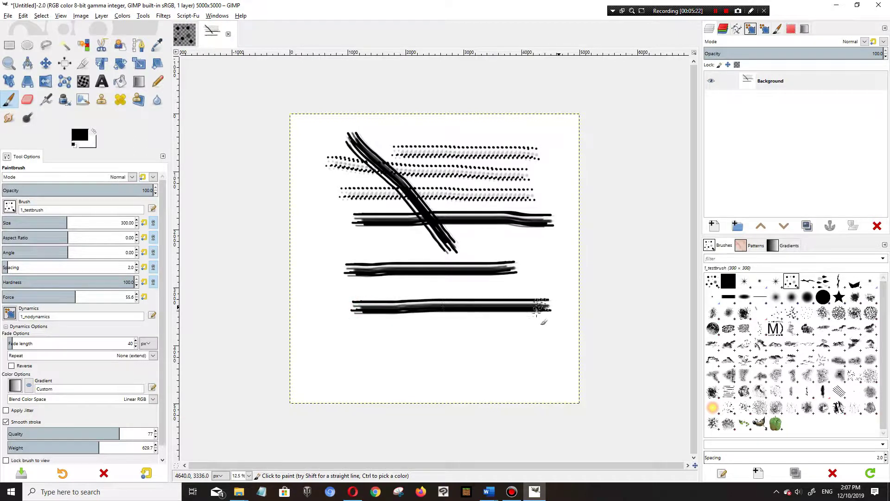
Turn off Smooth stroke and paint three unsmoothed comparison strokes.
left_click(6, 422)
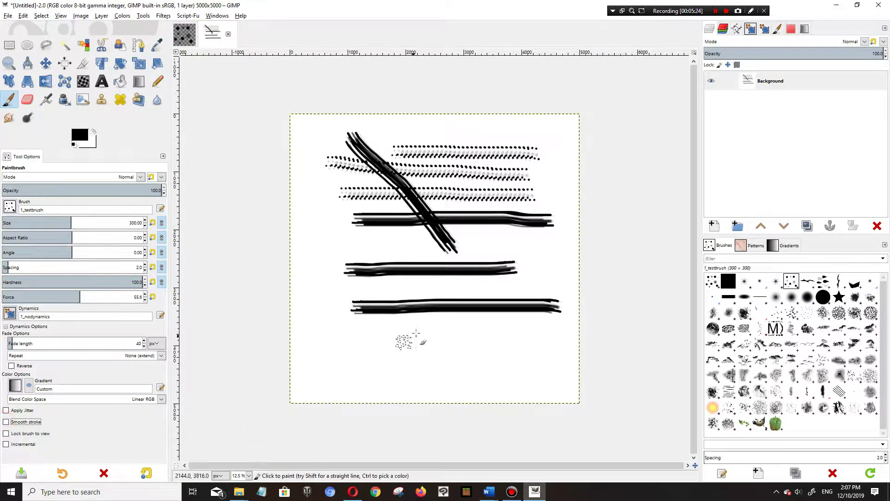
left_click_drag(342, 332, 583, 338)
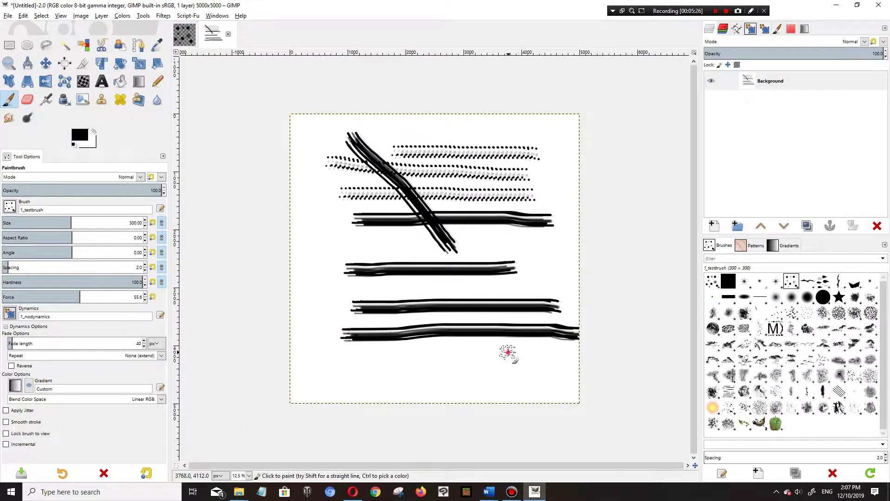
left_click_drag(507, 352, 375, 351)
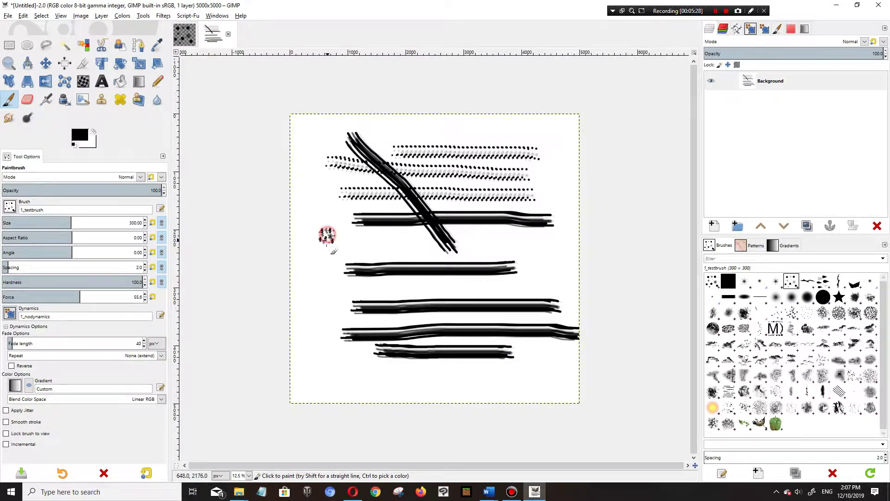
mouse_move(326, 235)
left_mouse_down()
mouse_move(320, 260)
mouse_move(363, 286)
left_mouse_up()
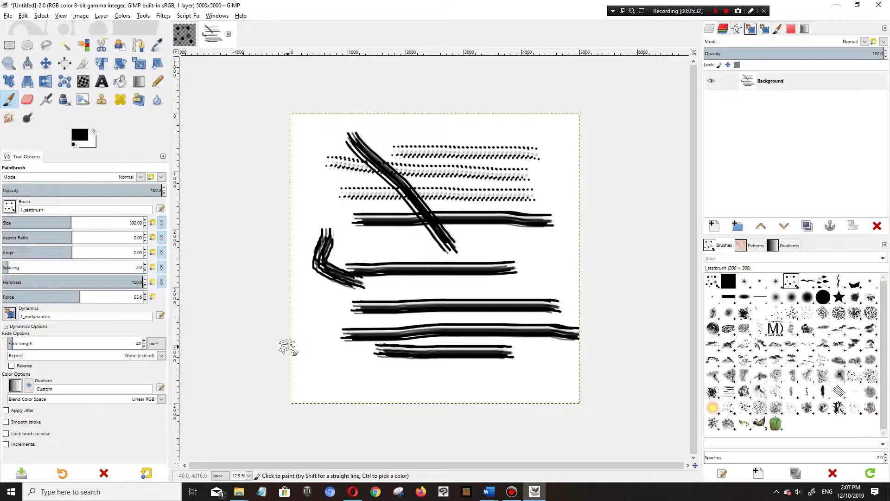
Undo all the test strokes, leaving the 5000 × 5000 canvas blank white.
key("ctrl")
key("ctrl+z")
key("ctrl+z")
key("ctrl+z")
key("ctrl+z")
key("ctrl+z")
key("ctrl+z")
key("ctrl+z")
key("ctrl+z")
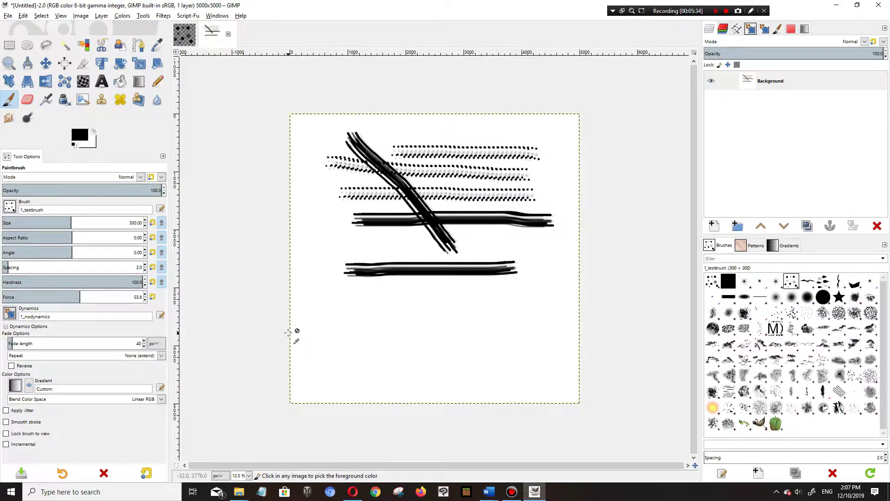
key("ctrl+z")
key("ctrl+z")
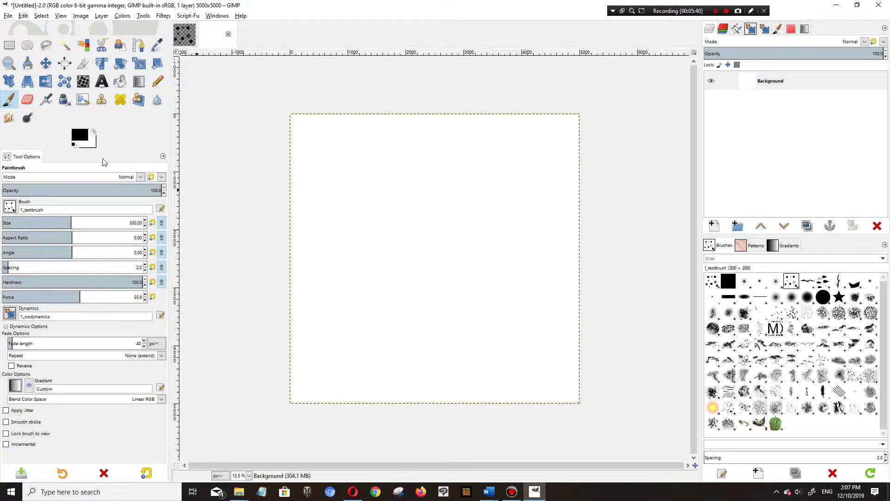
Set the foreground colour to a soft blue from the colour wheel's hue ring.
left_click(80, 135)
left_click_drag(128, 219, 99, 212)
left_click(112, 188)
left_click(125, 188)
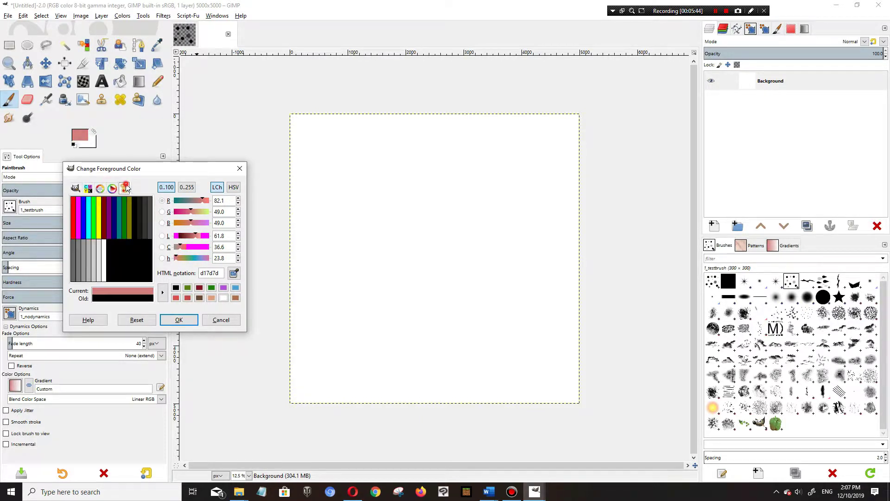
left_click(112, 187)
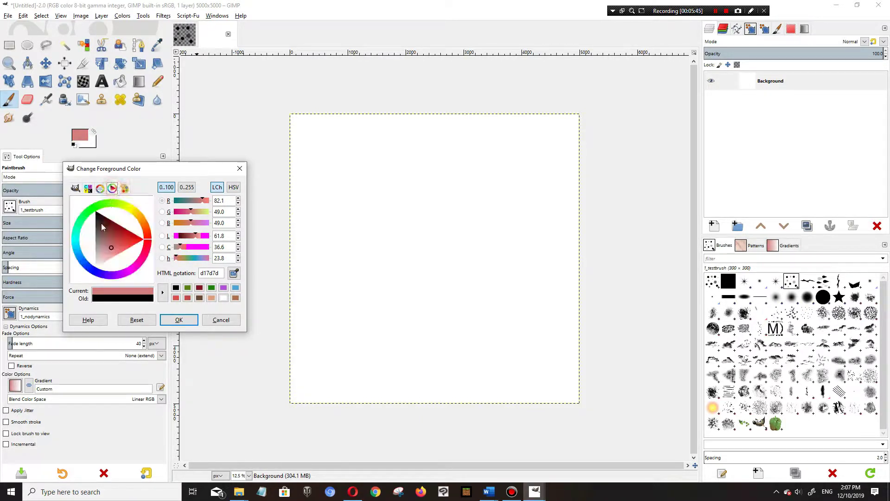
left_click(90, 269)
left_click(179, 320)
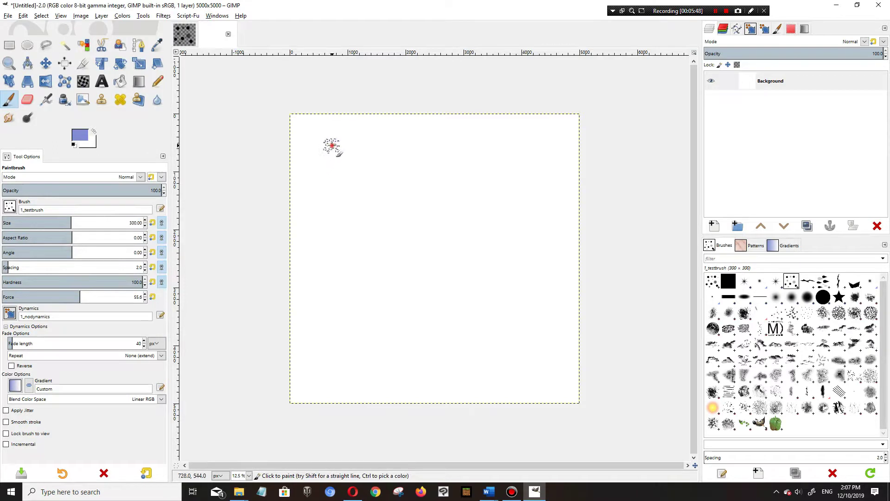
Paint four blue curved strokes forming a rough loop across the upper canvas.
left_click_drag(331, 145, 485, 187)
left_click_drag(447, 149, 390, 185)
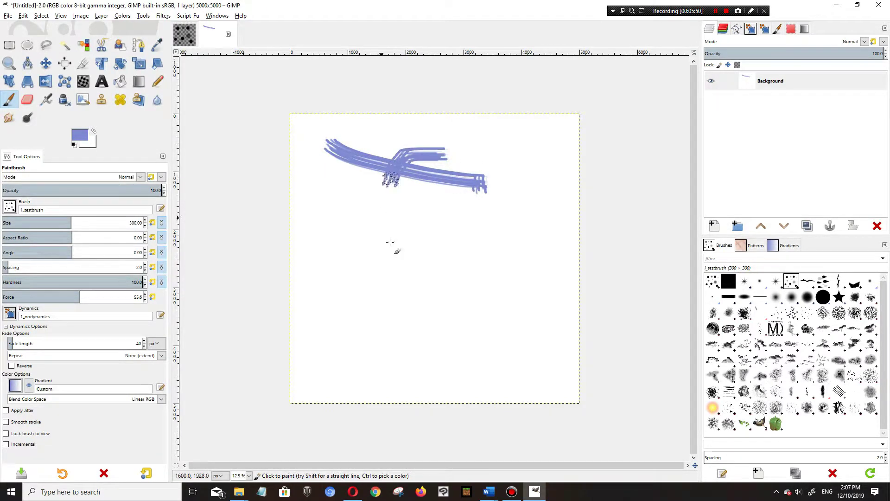
left_click_drag(390, 241, 444, 270)
mouse_move(469, 163)
left_mouse_down()
mouse_move(519, 204)
mouse_move(422, 234)
mouse_move(371, 230)
left_mouse_up()
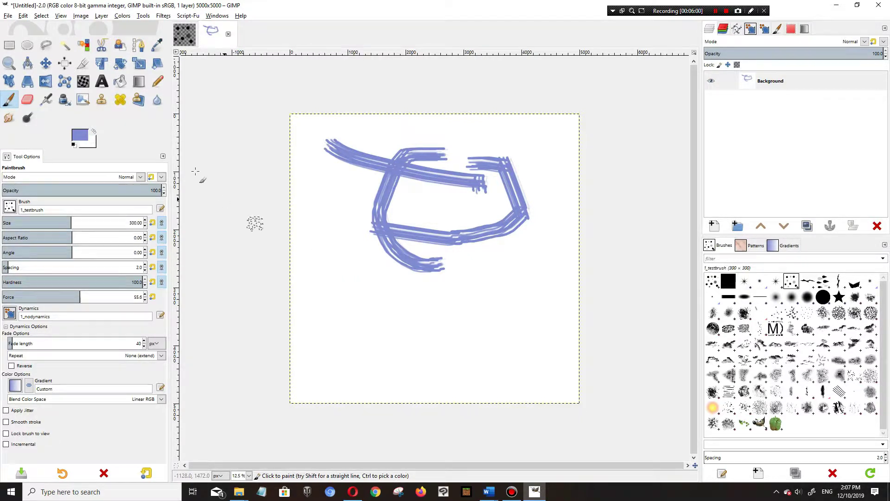
Switch to the 300×300 brush image and check its colour mode without changing it.
left_click(191, 43)
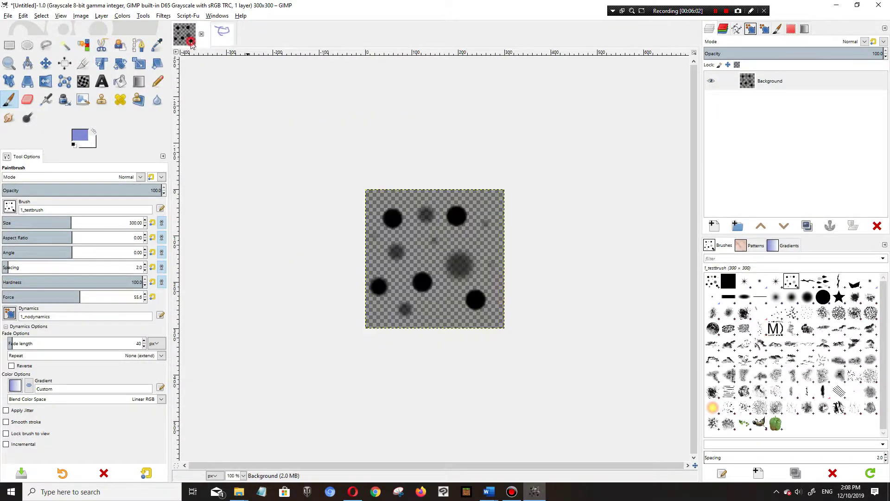
left_click(77, 17)
mouse_move(93, 40)
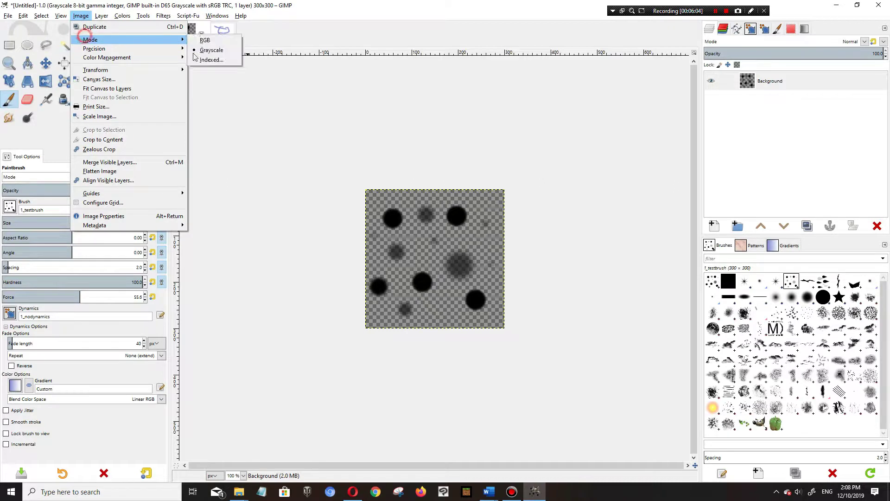
left_click(313, 43)
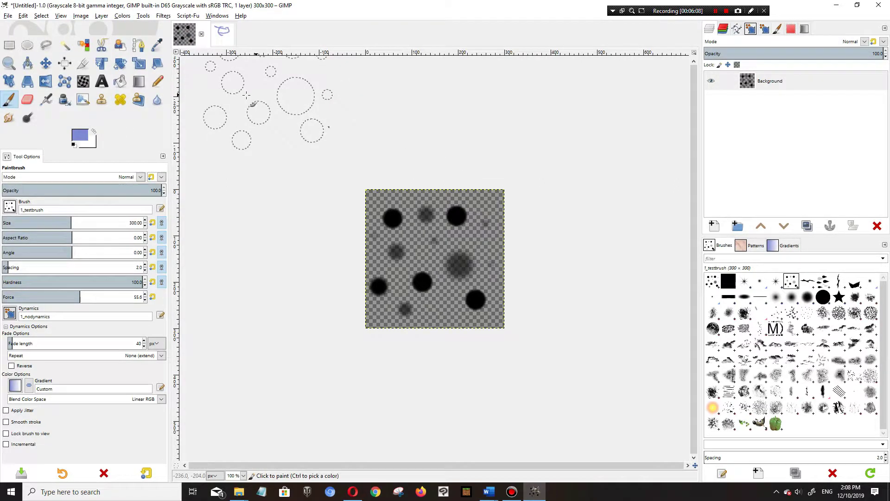
Create a new 300×300 grayscale image filled with transparency.
left_click(7, 16)
left_click(16, 26)
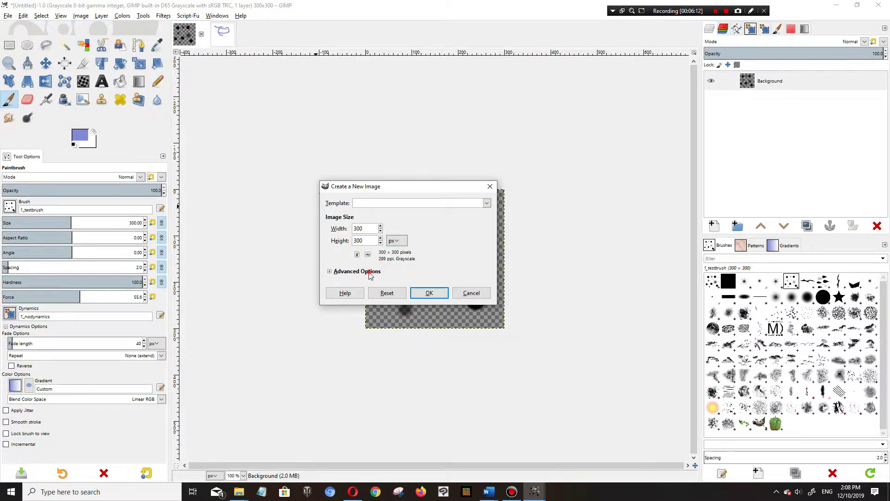
left_click(371, 273)
left_click(397, 371)
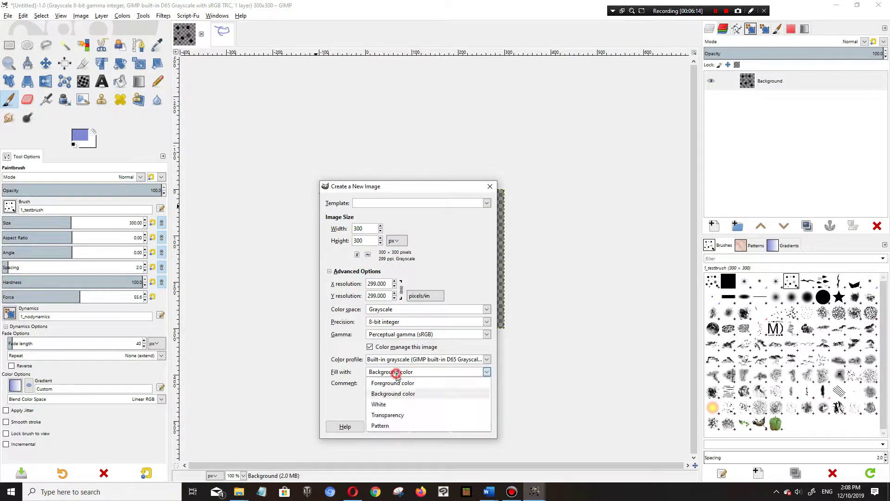
left_click(397, 414)
left_click(428, 426)
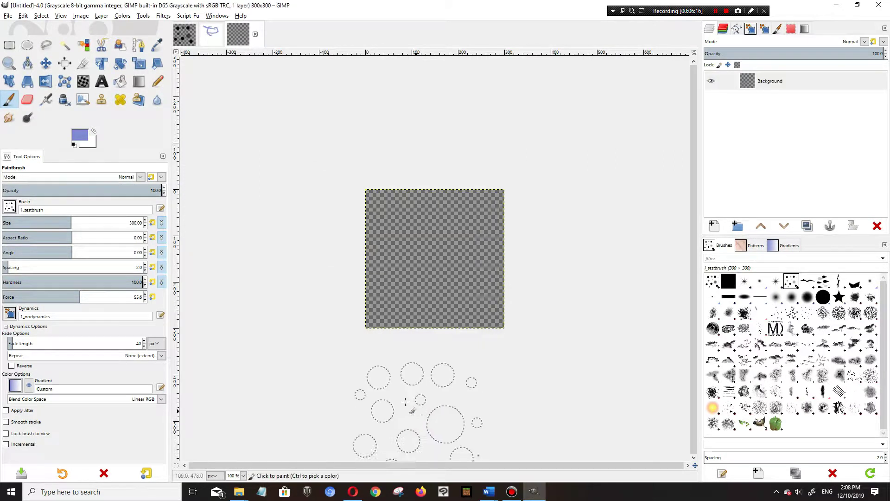
left_click(81, 17)
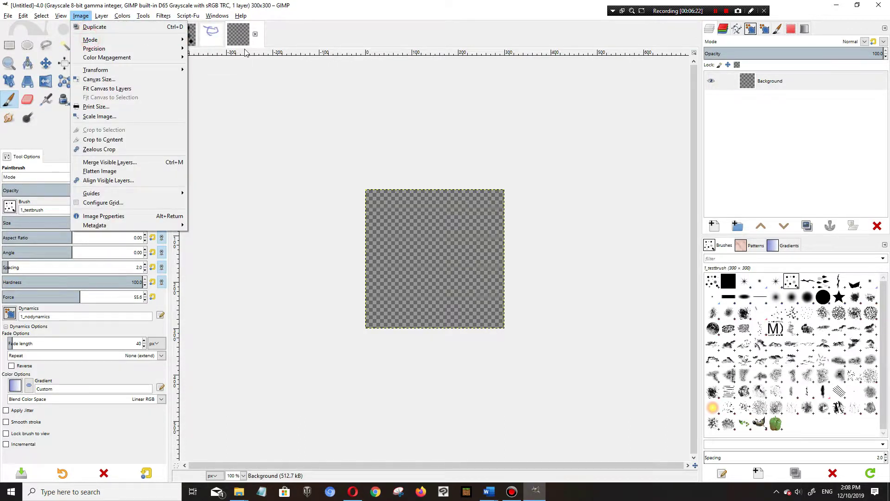
Switch the new transparent image's mode to RGB via Image > Mode.
mouse_move(170, 41)
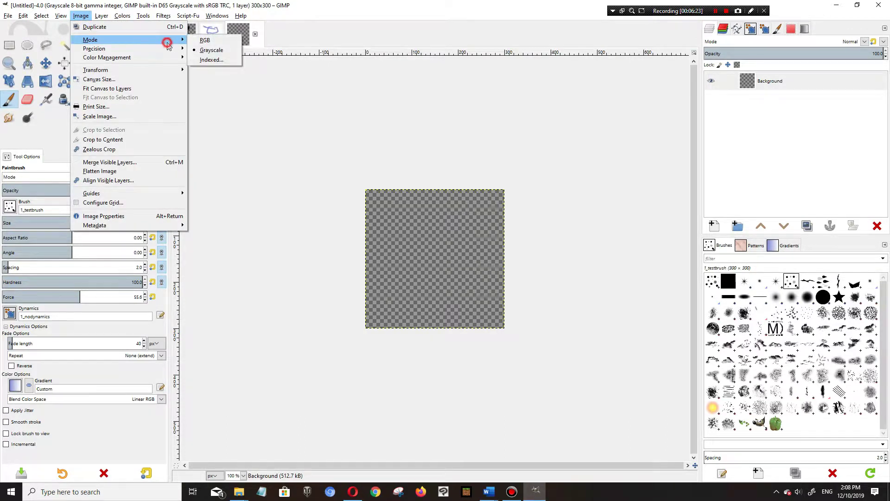
left_click(203, 41)
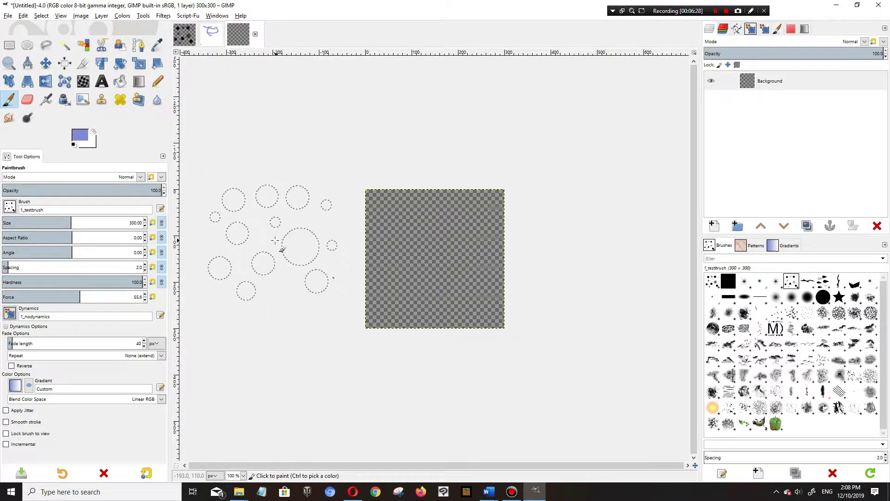
Set the foreground to teal and select the 2. Hardness 050 brush.
left_click(84, 135)
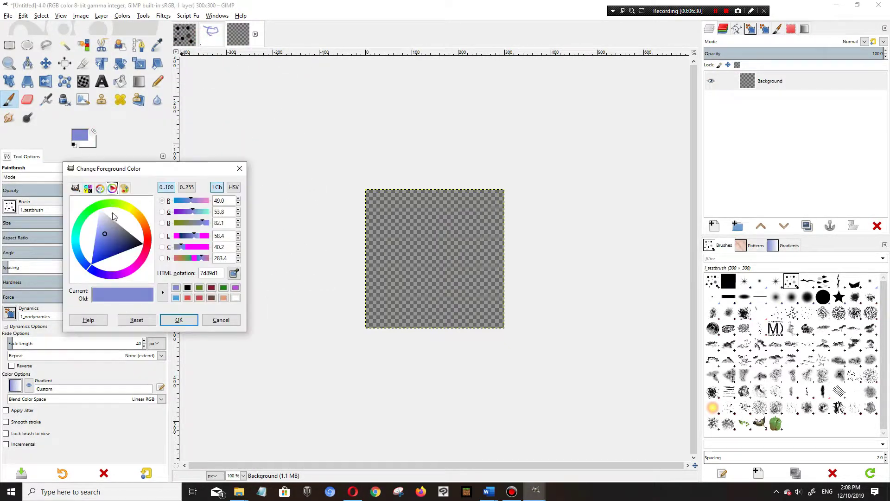
left_click_drag(82, 228, 76, 226)
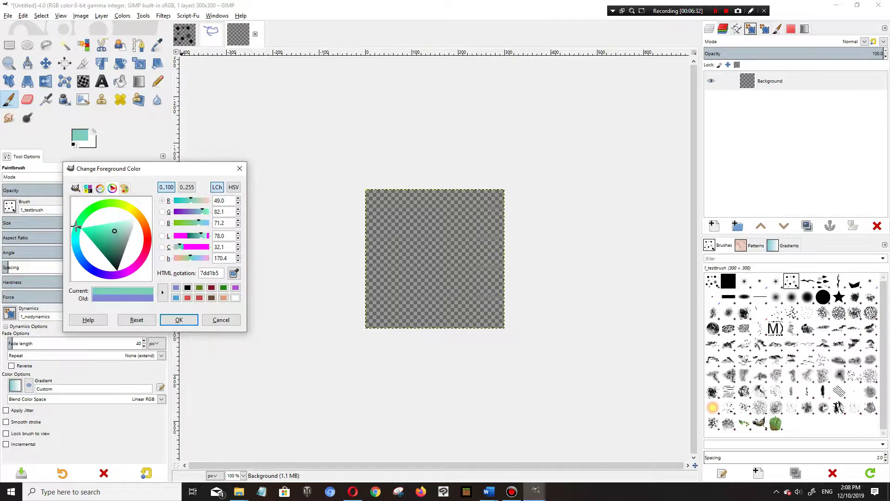
left_click(179, 319)
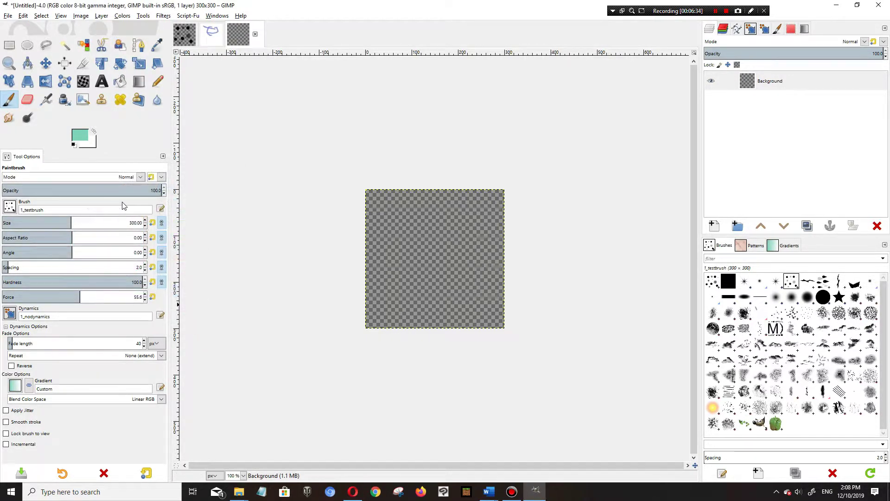
left_click(9, 207)
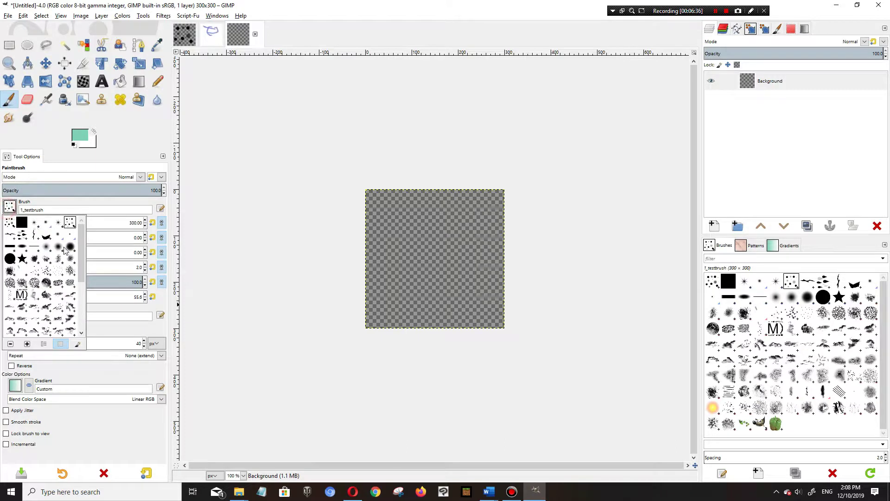
left_click(58, 249)
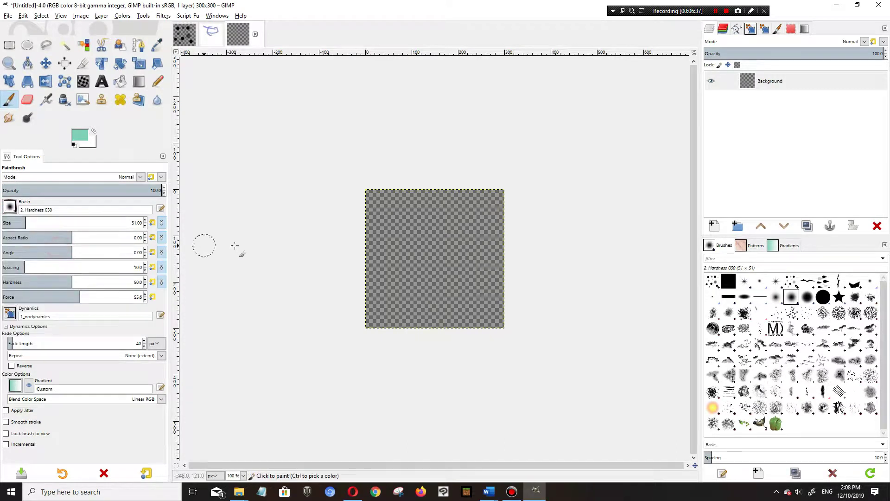
Dab three teal spots and a short teal stroke on the canvas.
left_click(393, 218)
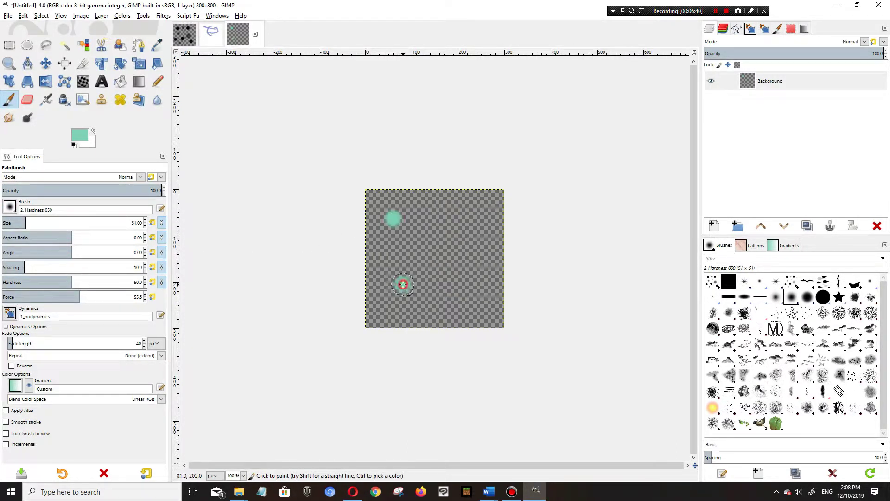
left_click(464, 297)
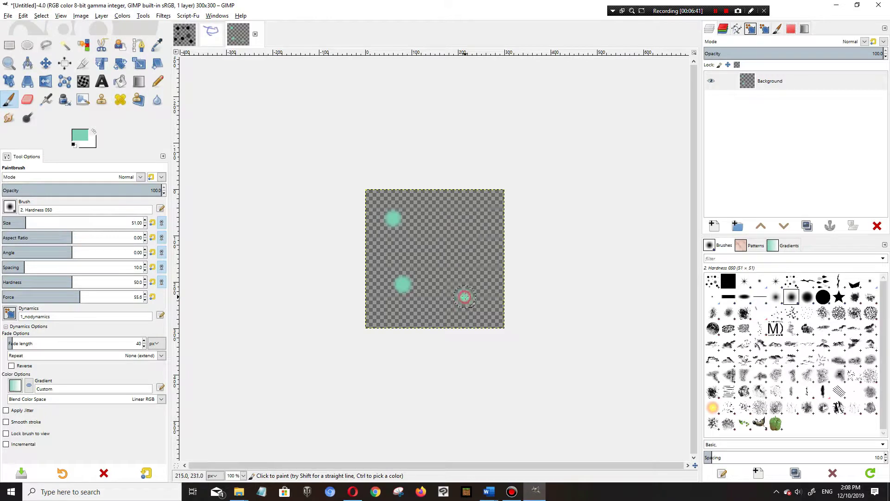
left_click(462, 257)
left_click_drag(450, 213, 458, 202)
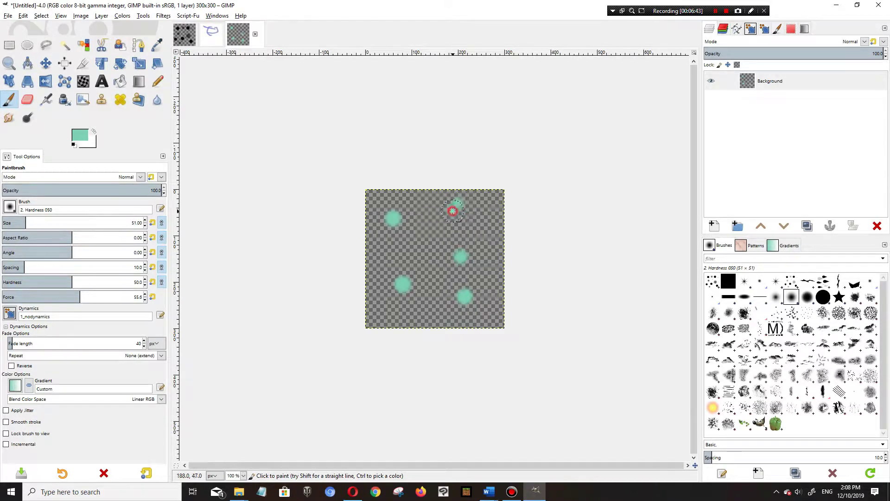
Change the foreground to dark green and scatter eight dark green dabs.
left_click(88, 136)
left_click(103, 243)
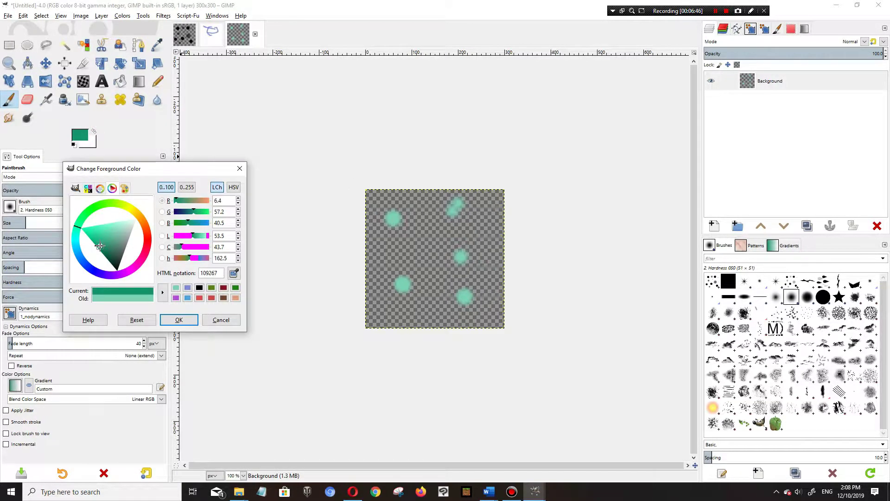
left_click(179, 319)
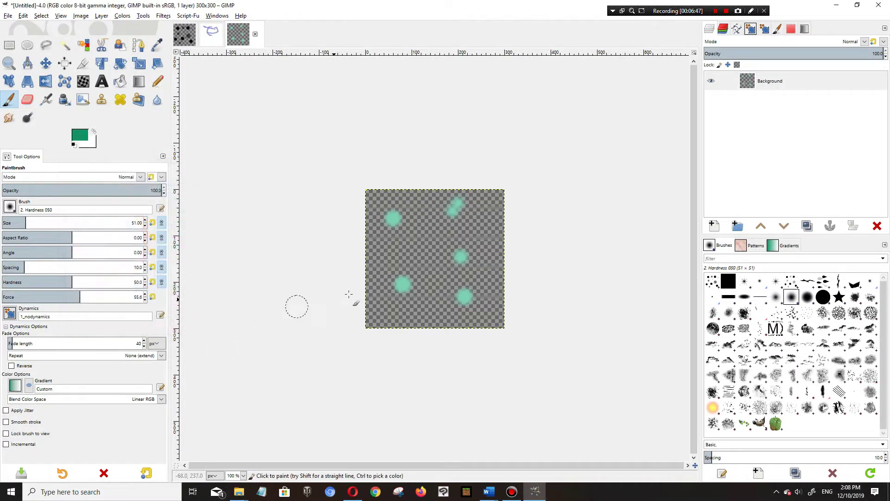
left_click(399, 261)
left_click(416, 310)
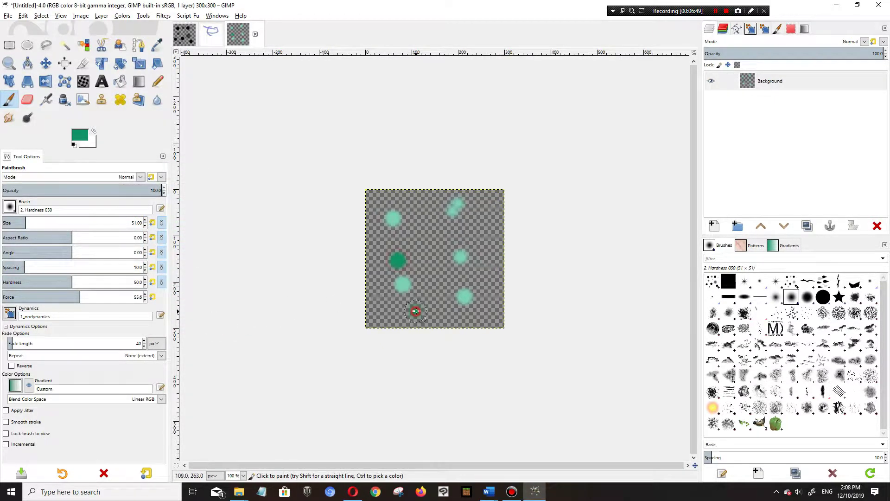
left_click(435, 273)
left_click(484, 273)
left_click(482, 231)
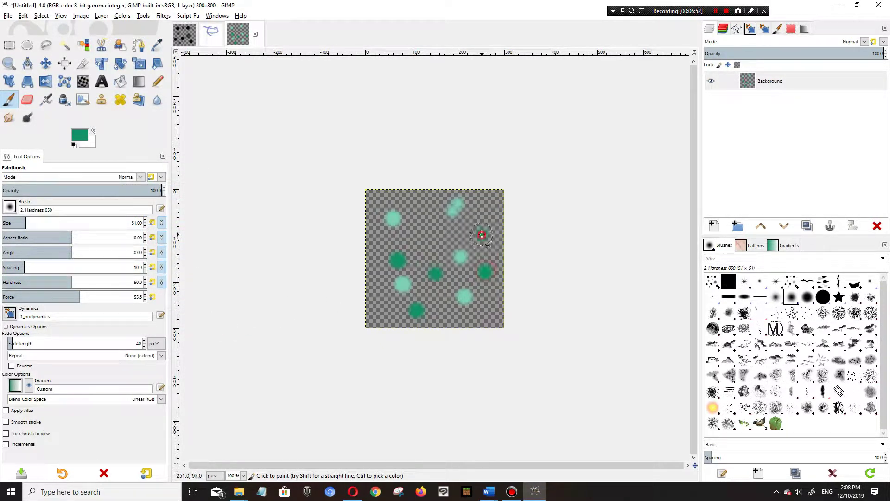
left_click(489, 210)
left_click(431, 231)
left_click(412, 197)
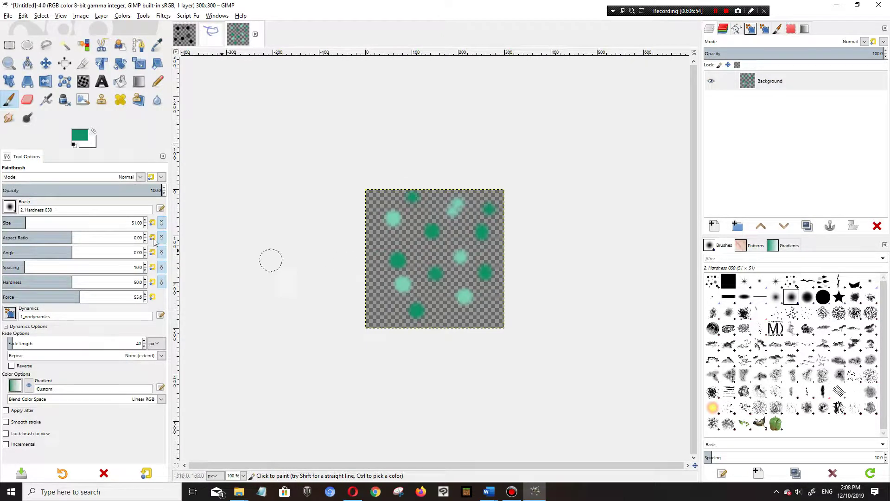
Change the foreground to dark red and add four dark red dabs.
left_click(82, 137)
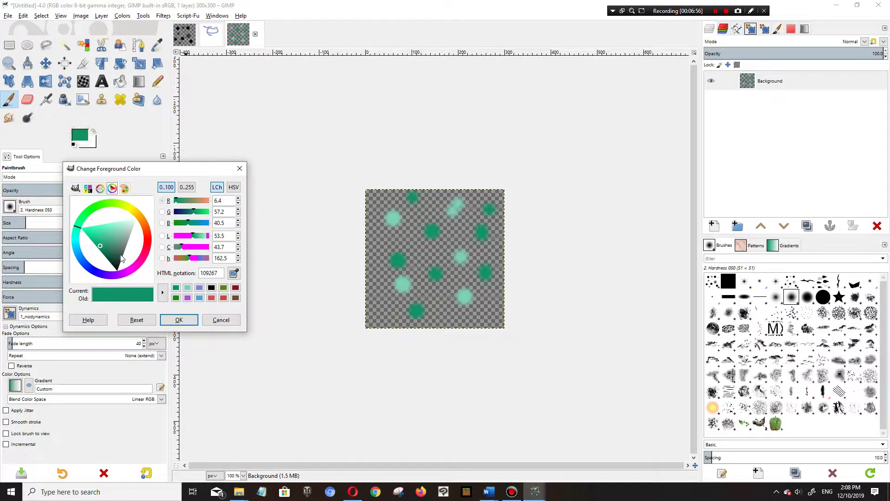
left_click(146, 246)
left_click(107, 230)
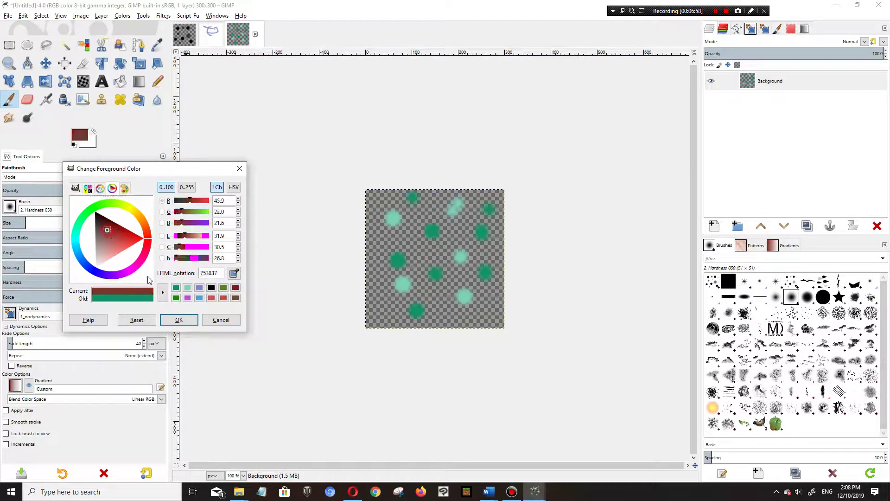
left_click(178, 320)
left_click(434, 261)
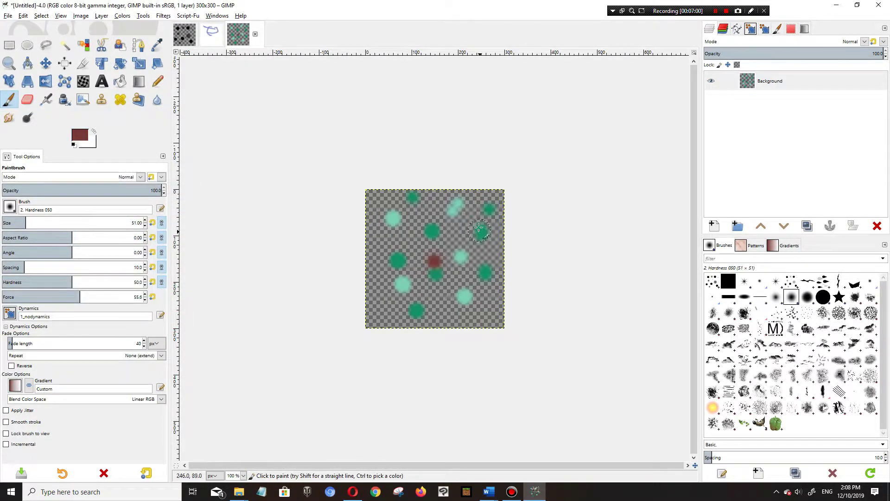
left_click(403, 312)
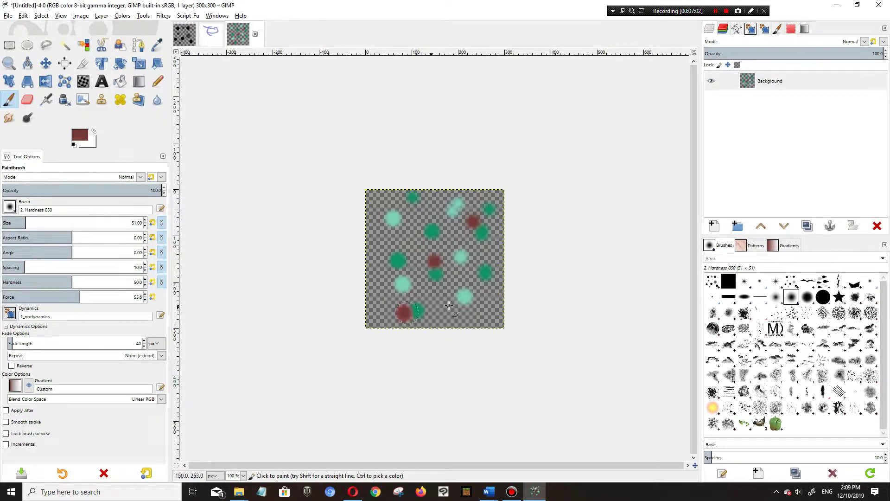
left_click(478, 305)
left_click(375, 237)
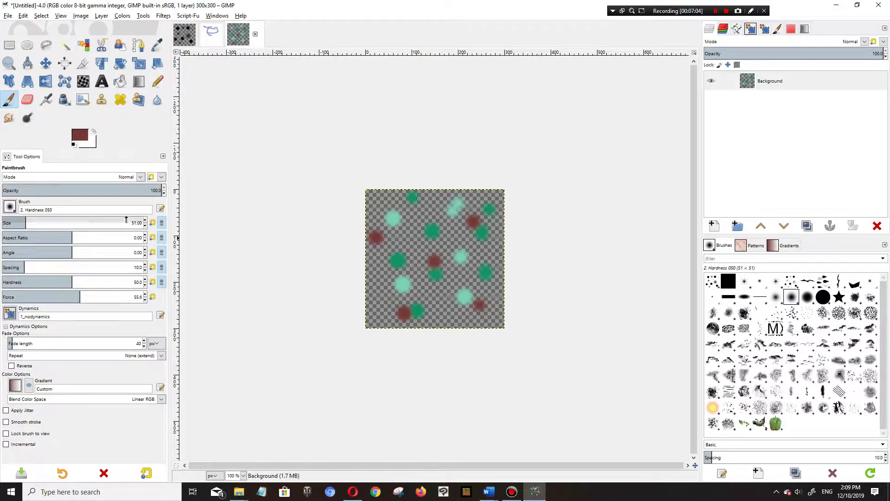
Change the foreground to muted teal and add five more teal dabs.
left_click(85, 135)
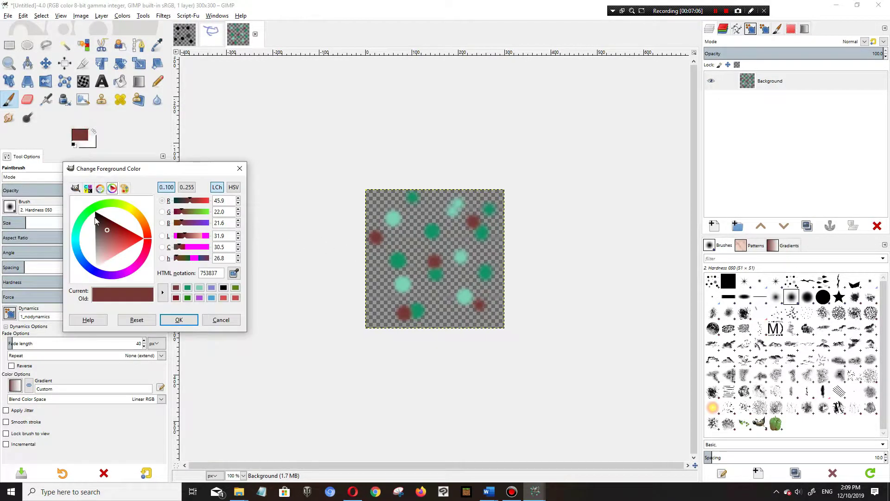
left_click(73, 229)
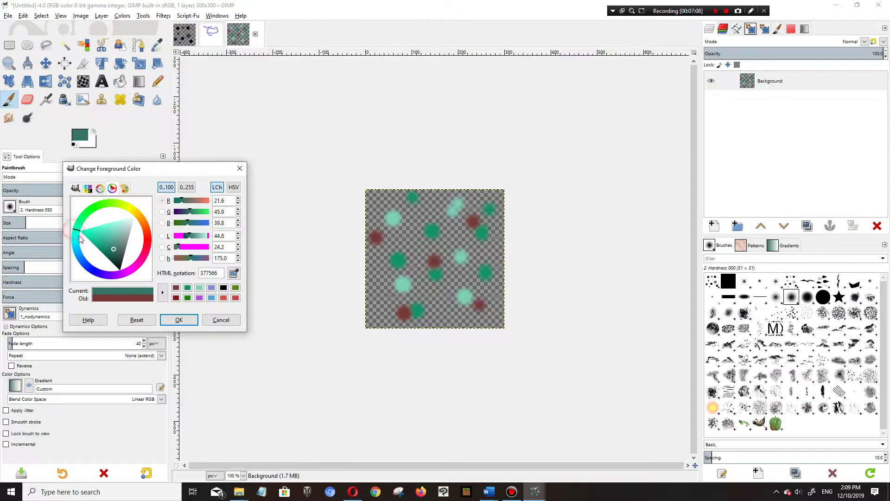
left_click(178, 319)
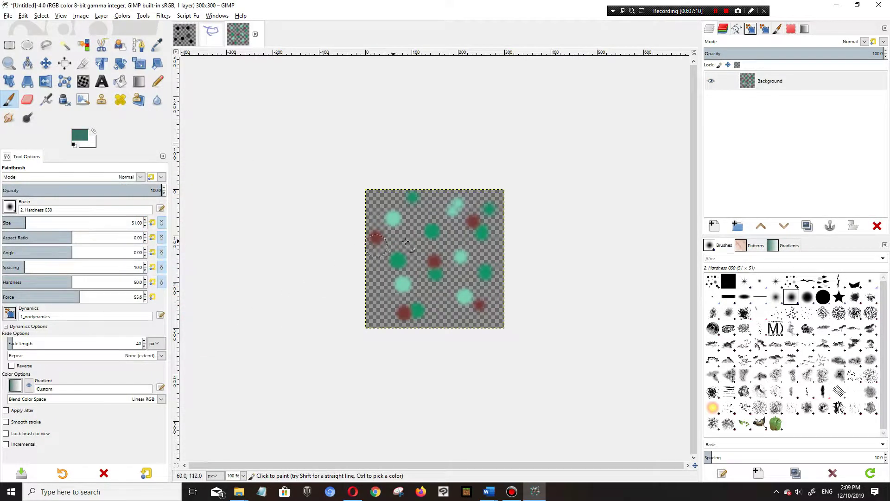
left_click(421, 239)
left_click(447, 308)
left_click(371, 299)
left_click(478, 257)
left_click(483, 237)
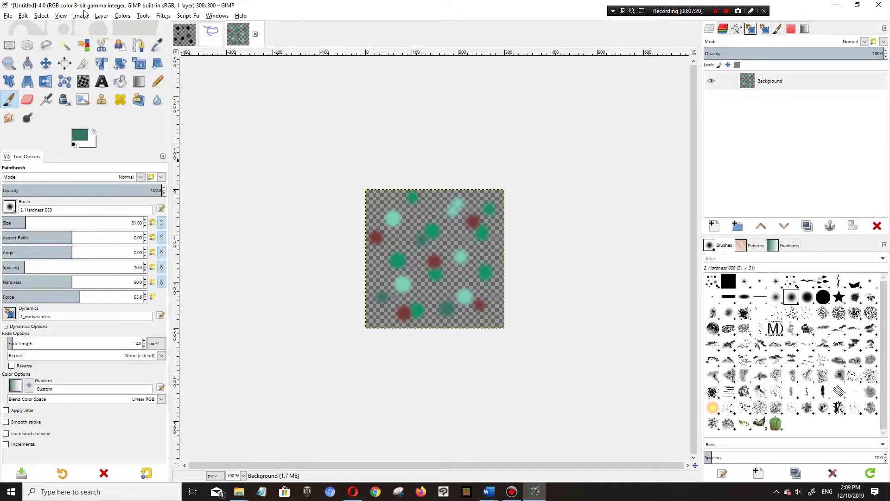
left_click(39, 16)
Copy the visible dab image and paste it as a new brush named 1_testbrushcolor.
left_click(24, 16)
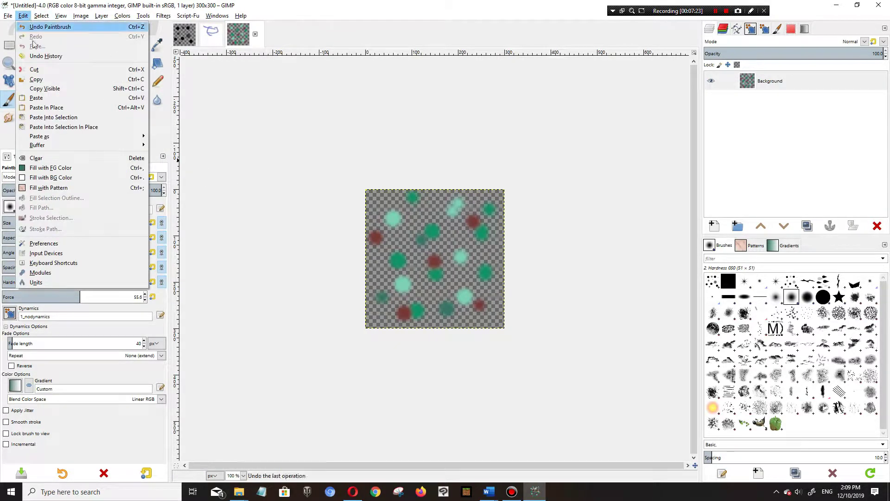
left_click(55, 88)
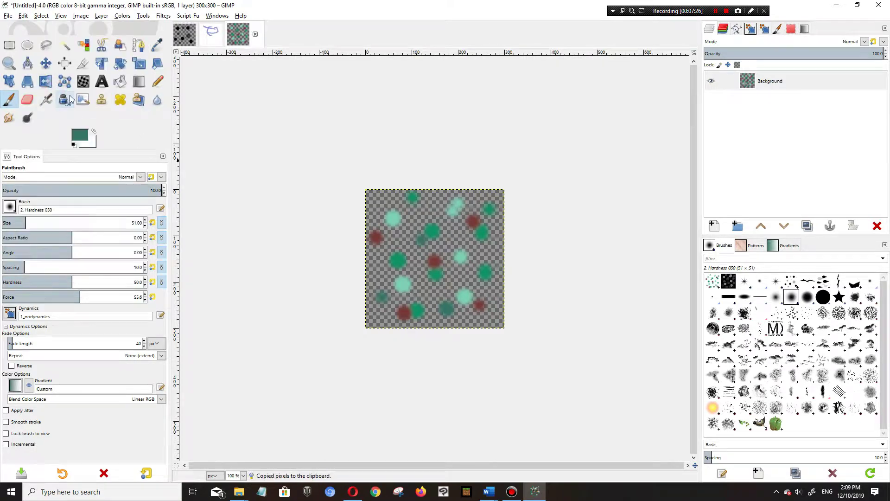
left_click(213, 42)
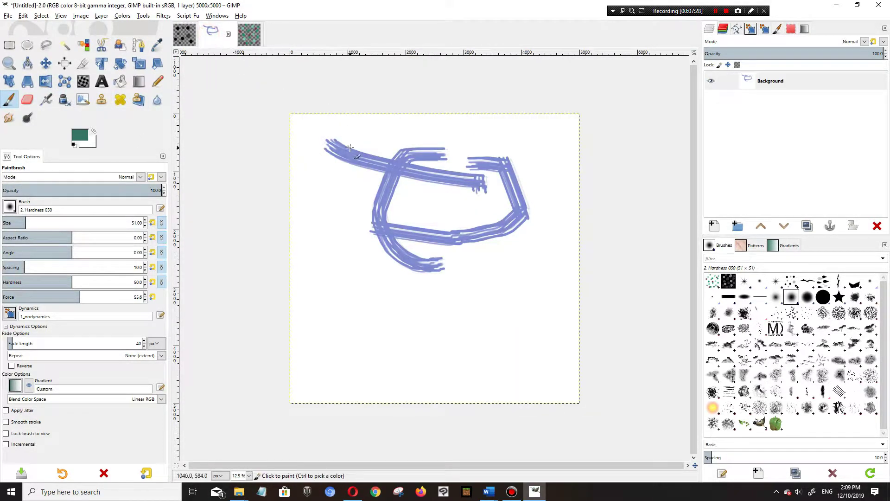
left_click(22, 15)
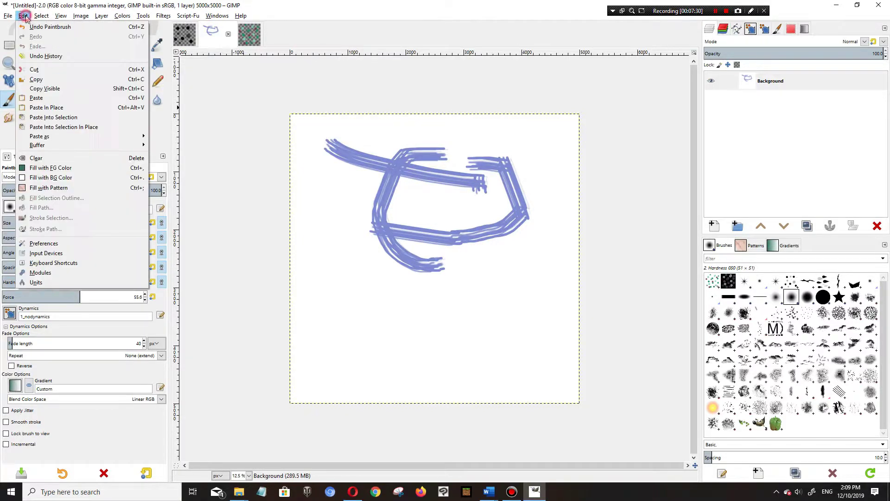
mouse_move(109, 136)
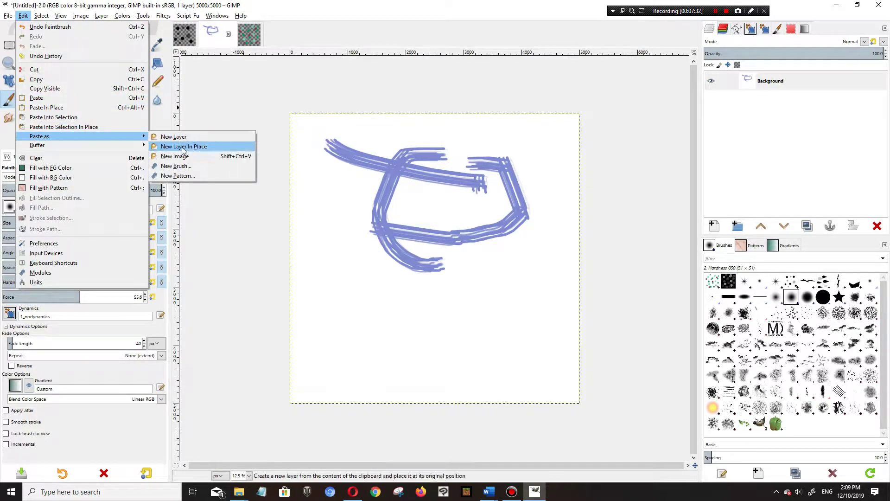
left_click(192, 170)
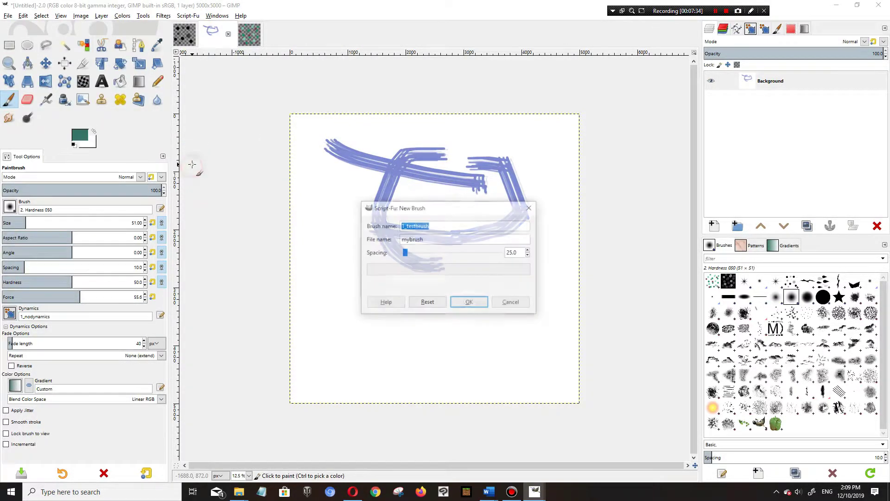
left_click(434, 225)
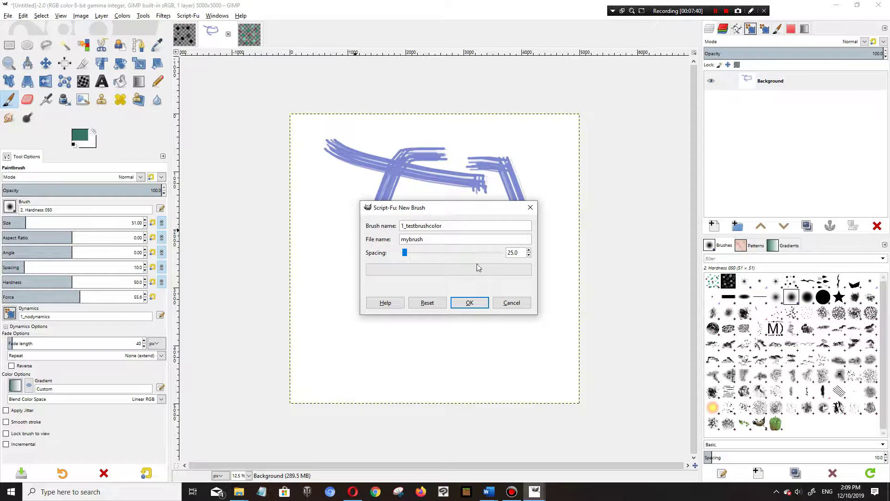
left_click(470, 303)
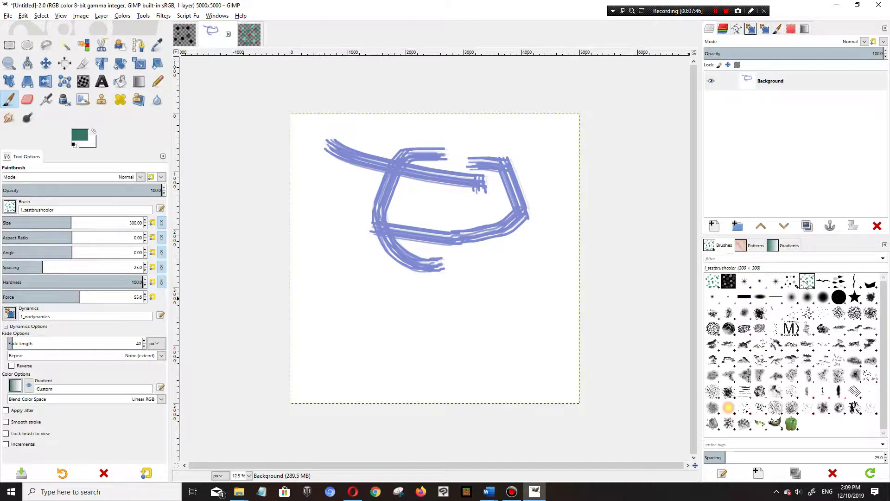
Reselect 1_testbrushcolor and paint a dotted green stroke below the blue shape.
left_click(790, 284)
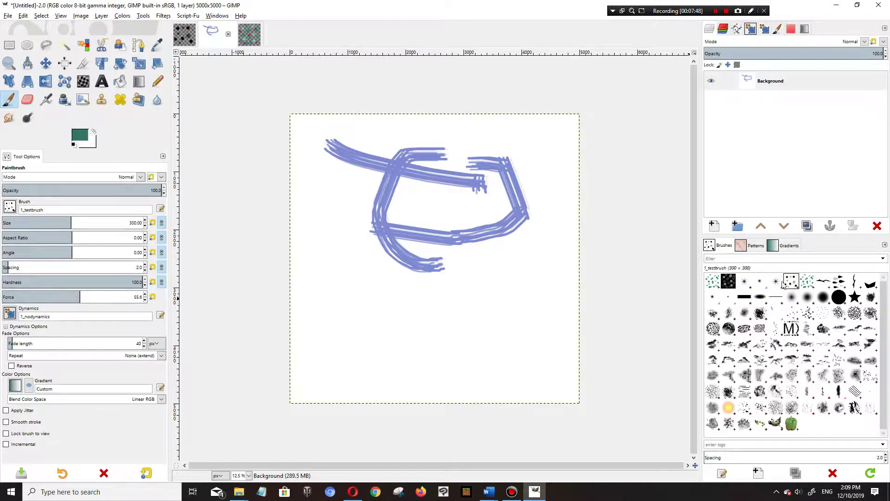
left_click(806, 281)
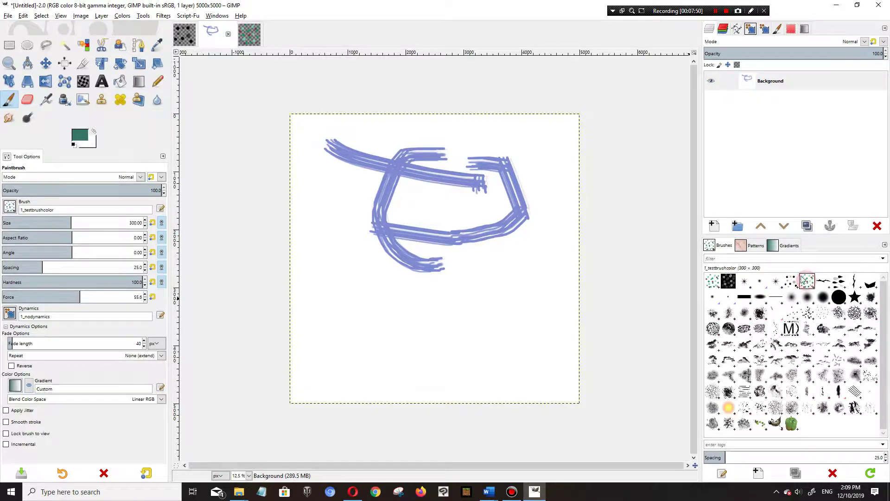
mouse_move(575, 280)
left_mouse_down()
mouse_move(478, 245)
mouse_move(533, 214)
left_mouse_up()
Lower brush spacing to about 3 and paint dense green strokes across the blue shape.
left_click(725, 457)
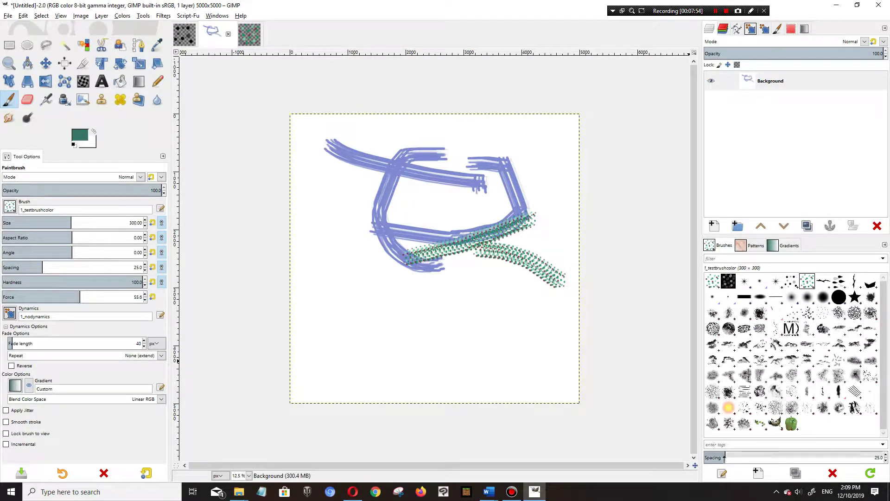
left_click_drag(725, 457, 706, 456)
left_click_drag(479, 203, 420, 193)
mouse_move(350, 188)
left_mouse_down()
mouse_move(327, 217)
mouse_move(345, 239)
left_mouse_up()
left_click_drag(348, 301, 433, 280)
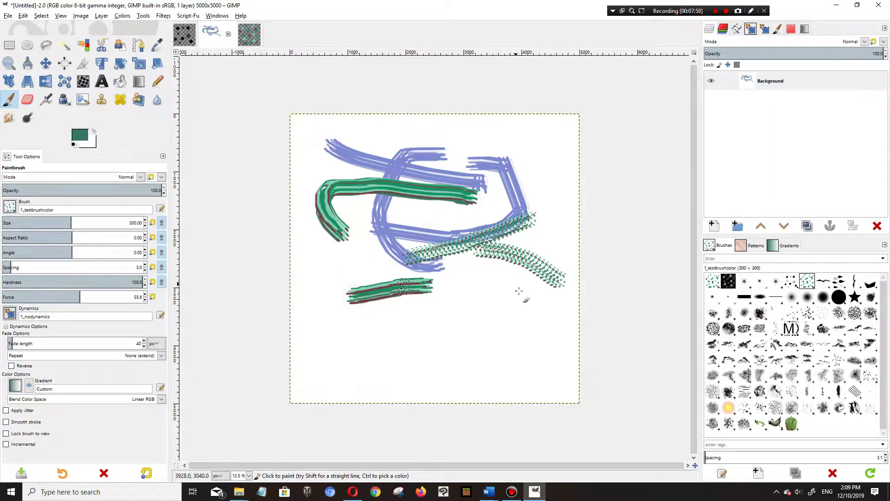
left_click(8, 16)
Cancel the 5000×5000 size warning and create a 2000×2000 image instead.
left_click(10, 25)
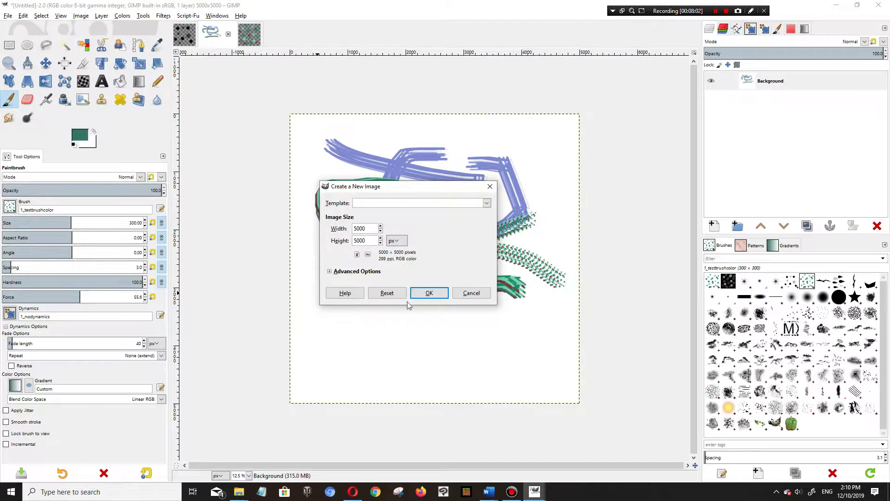
left_click(420, 292)
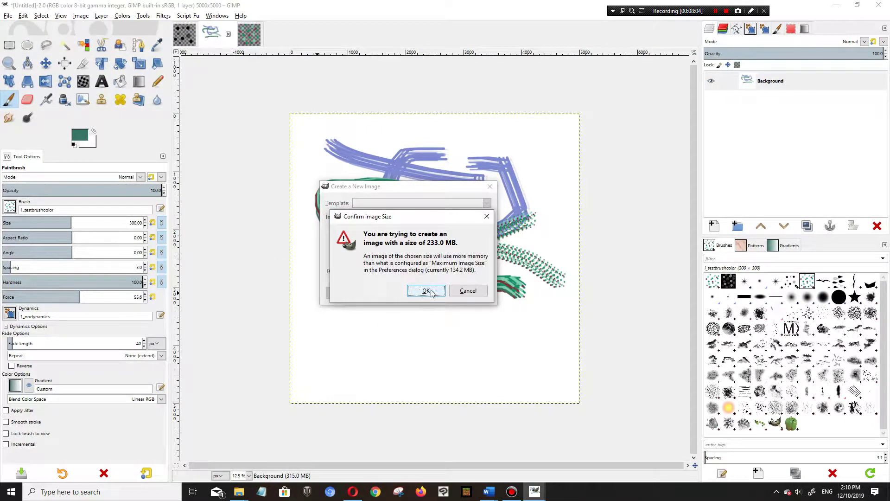
left_click(465, 292)
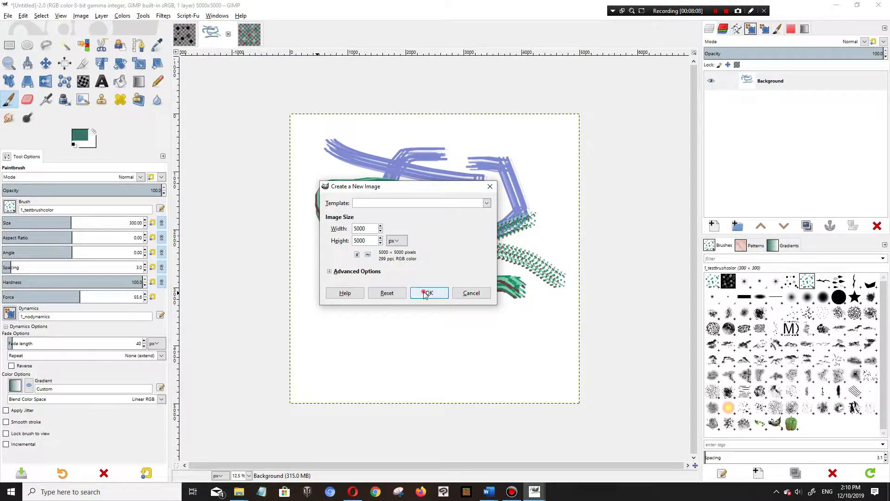
left_click(425, 293)
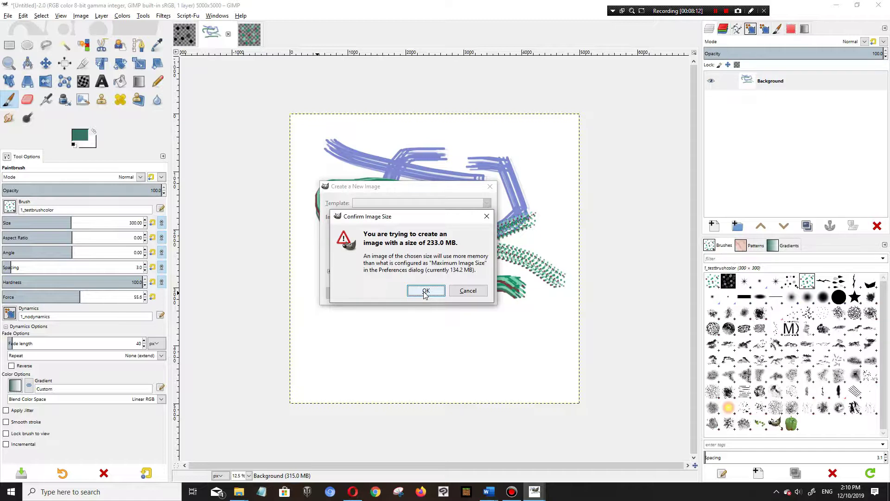
left_click(465, 292)
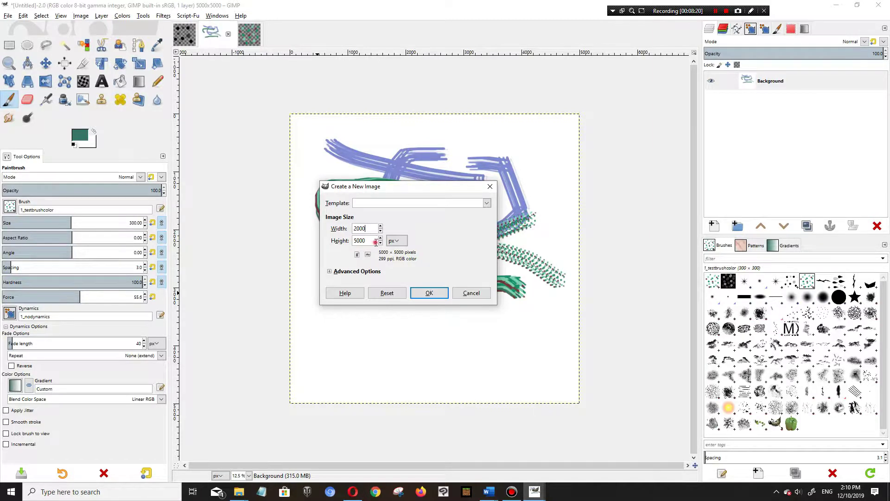
double_click(375, 242)
type("200")
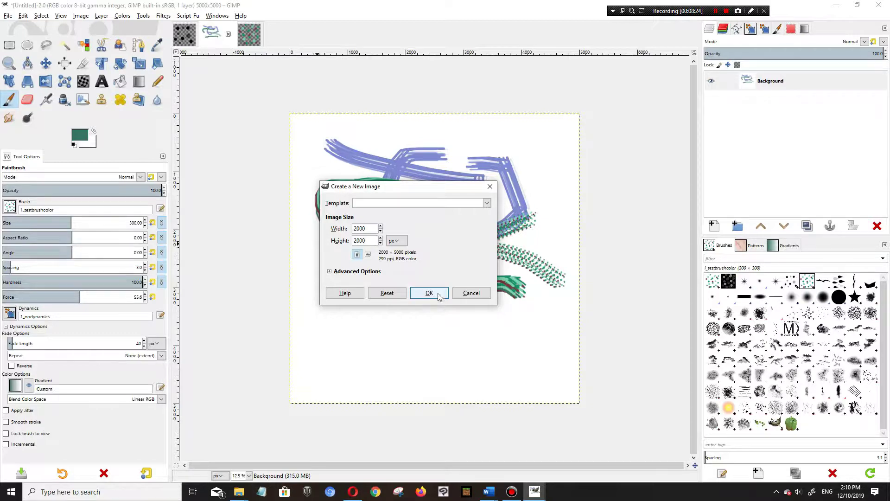
left_click(429, 293)
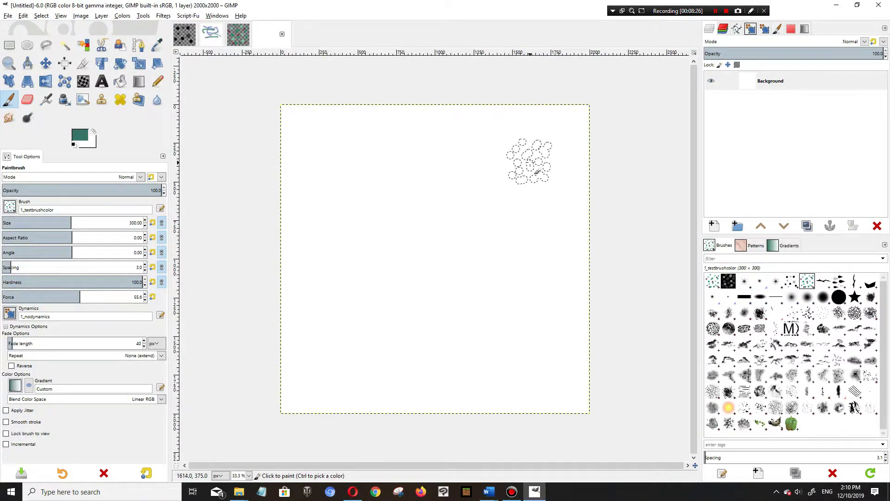
Paint a large T with a horizontal top bar and vertical stem.
left_click_drag(525, 160, 359, 157)
left_click_drag(411, 192, 410, 306)
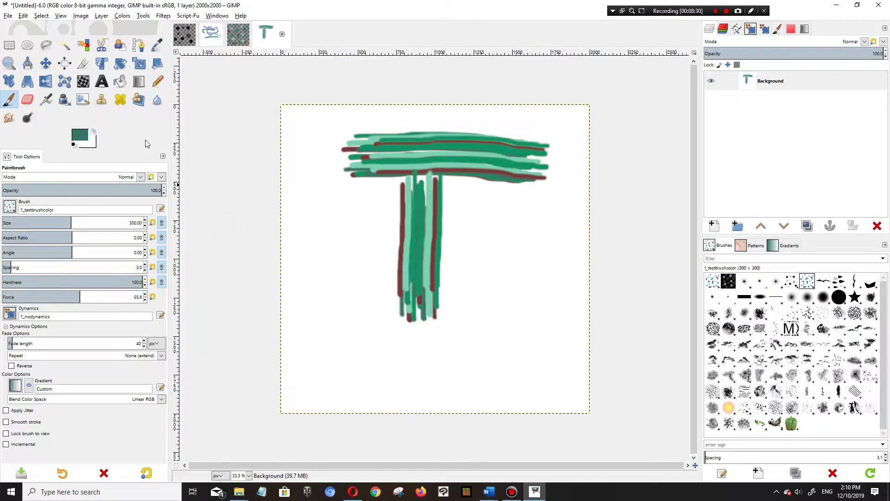
left_click(237, 34)
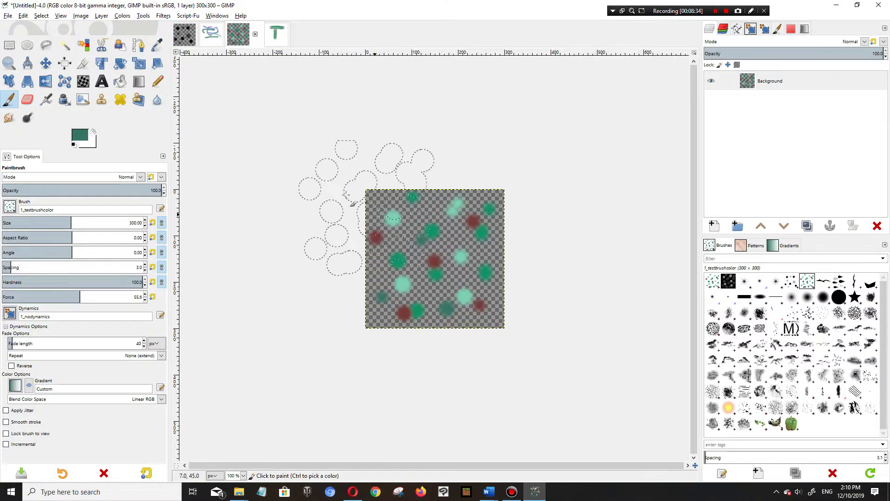
left_click(275, 34)
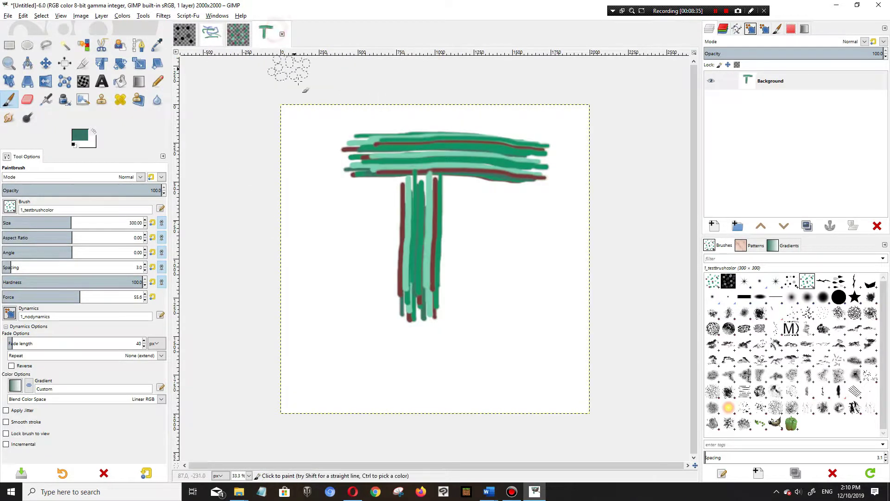
Set the foreground to dark blue, paint crossing diagonals over the T, and shrink size to about 27.57.
left_click(82, 134)
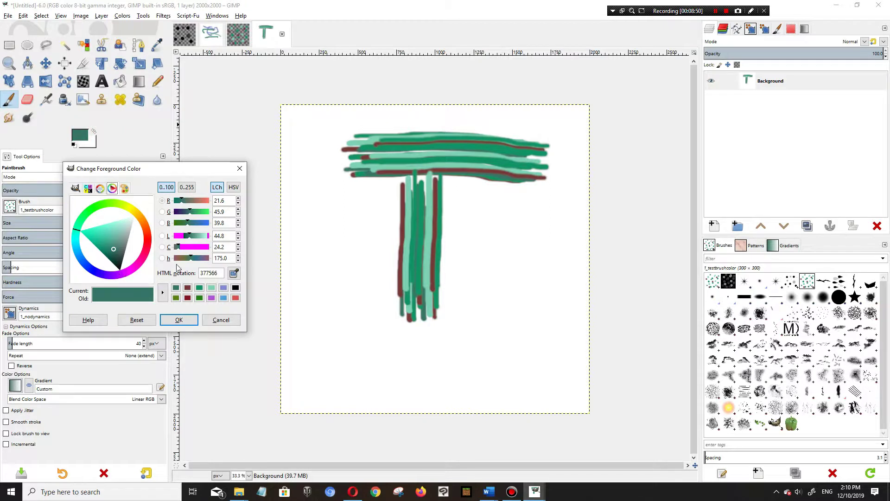
left_click_drag(144, 257, 84, 277)
left_click(178, 320)
mouse_move(508, 245)
left_mouse_down()
mouse_move(342, 241)
mouse_move(338, 278)
mouse_move(399, 227)
left_mouse_up()
left_click_drag(460, 206, 526, 182)
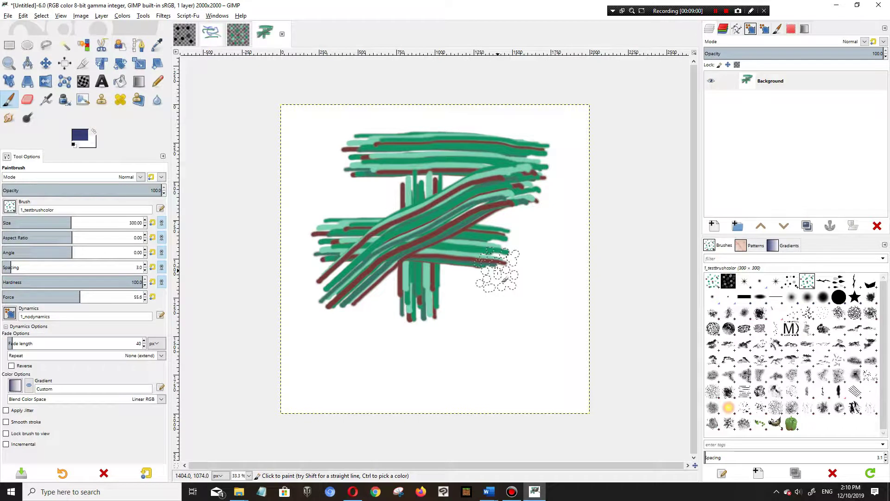
left_click_drag(105, 225, 18, 225)
Paint a thin curving stroke, then erase a patch with a Star eraser at size about 301.
mouse_move(532, 258)
left_mouse_down()
mouse_move(476, 373)
mouse_move(456, 379)
left_mouse_up()
left_click(27, 99)
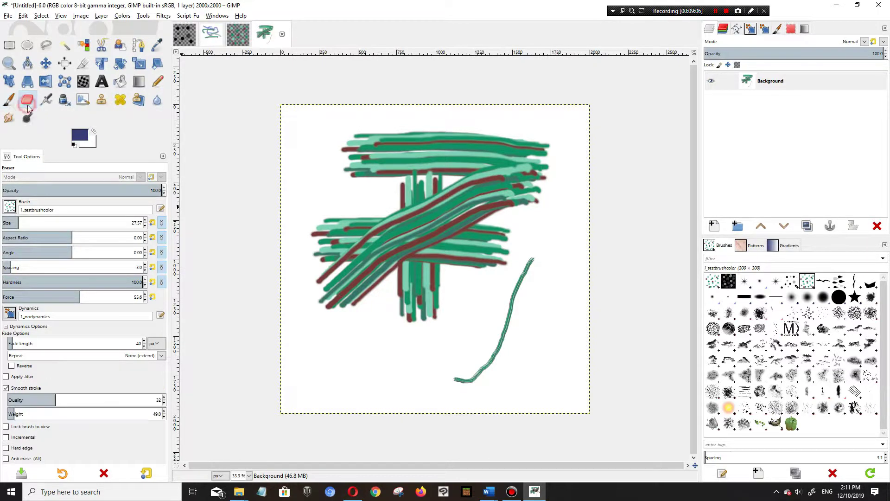
left_click(10, 207)
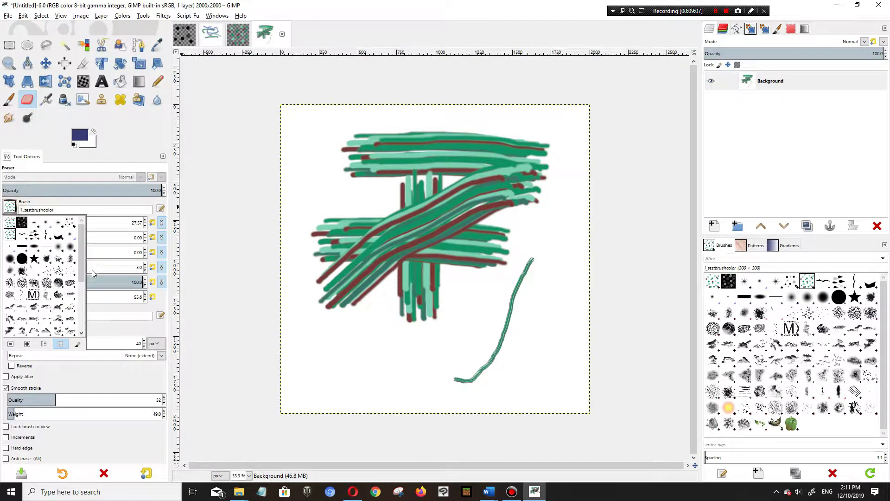
left_click(34, 258)
left_click(29, 222)
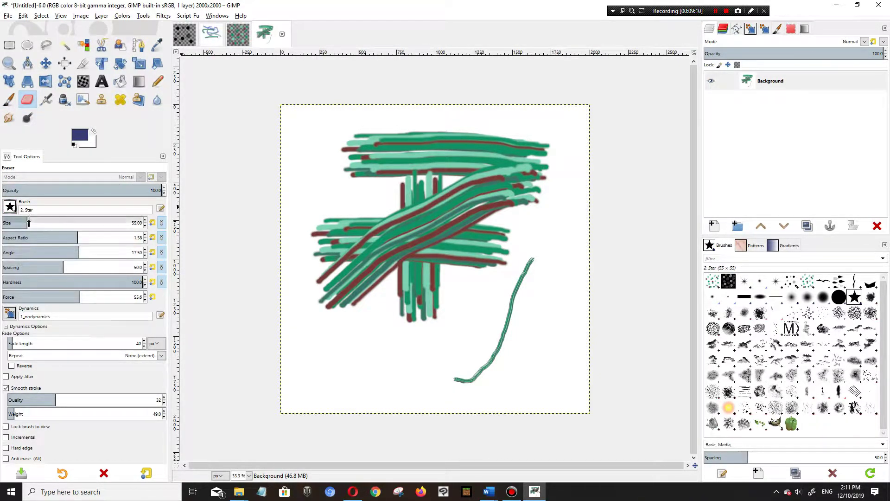
left_click_drag(39, 221, 40, 221)
left_click_drag(39, 223, 71, 222)
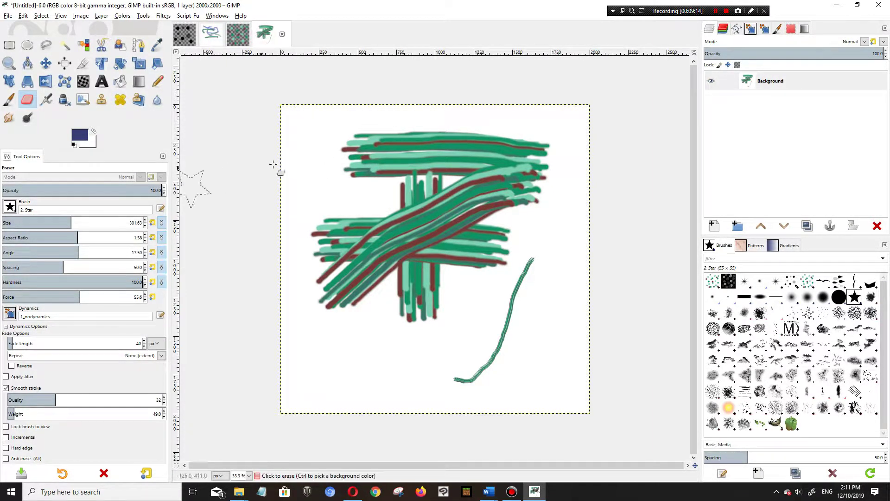
left_click(359, 147)
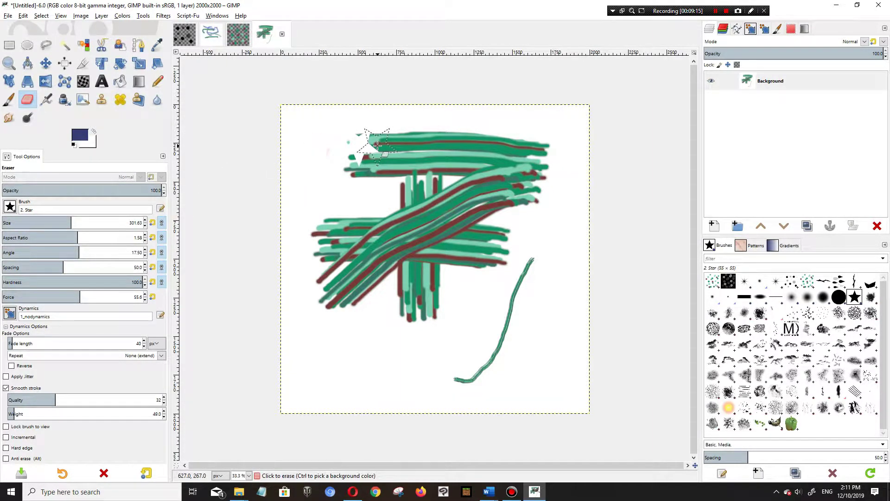
Switch the eraser to Hardness 100 at size 407 and wipe away all remaining strokes.
left_click(9, 206)
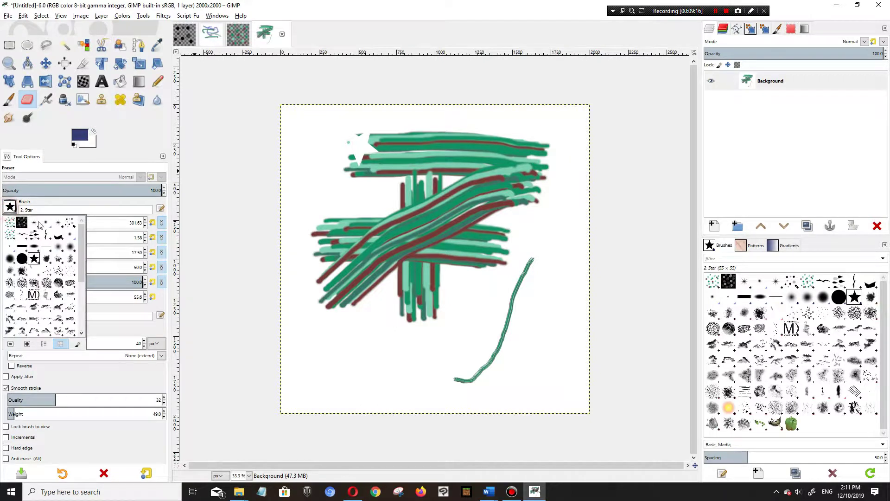
left_click(22, 260)
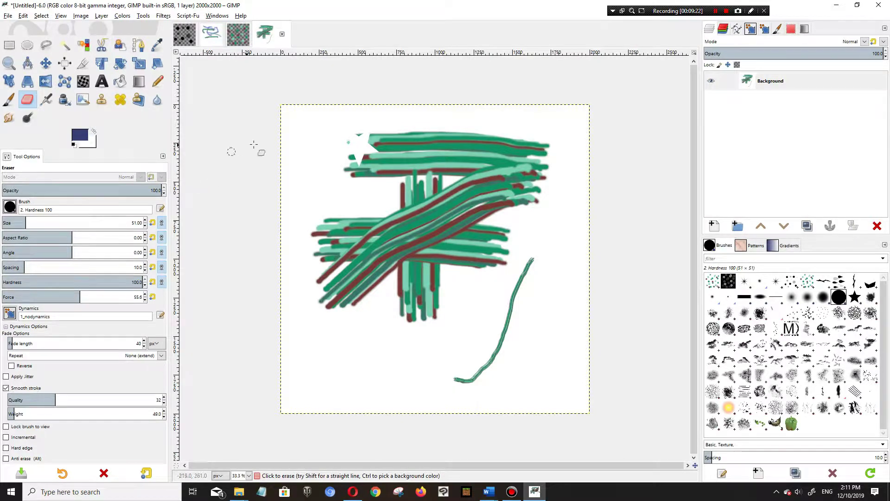
left_click_drag(306, 141, 484, 137)
left_click_drag(17, 223, 84, 223)
mouse_move(318, 142)
left_mouse_down()
mouse_move(556, 144)
mouse_move(278, 173)
mouse_move(574, 210)
mouse_move(260, 246)
mouse_move(531, 267)
mouse_move(463, 318)
mouse_move(483, 324)
mouse_move(435, 396)
mouse_move(444, 302)
mouse_move(312, 299)
left_mouse_up()
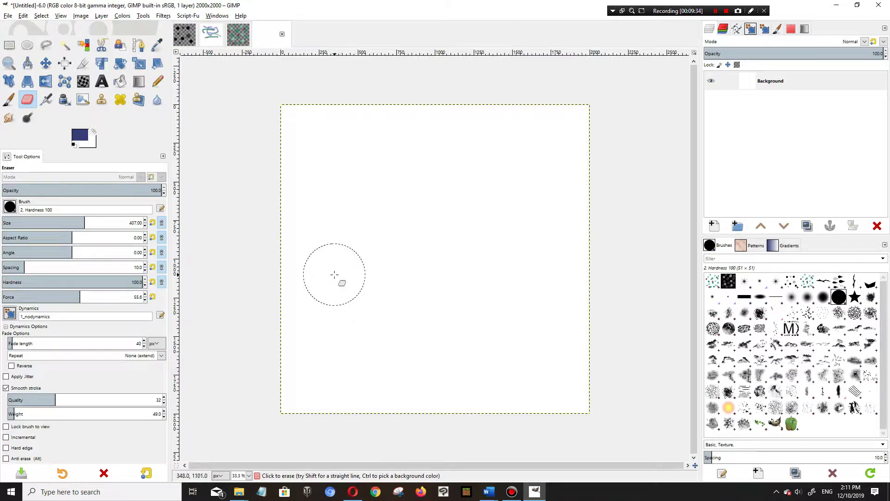
Give the eraser the 1_testbrushcolor brush and the Untitled dynamics preset.
left_click(10, 208)
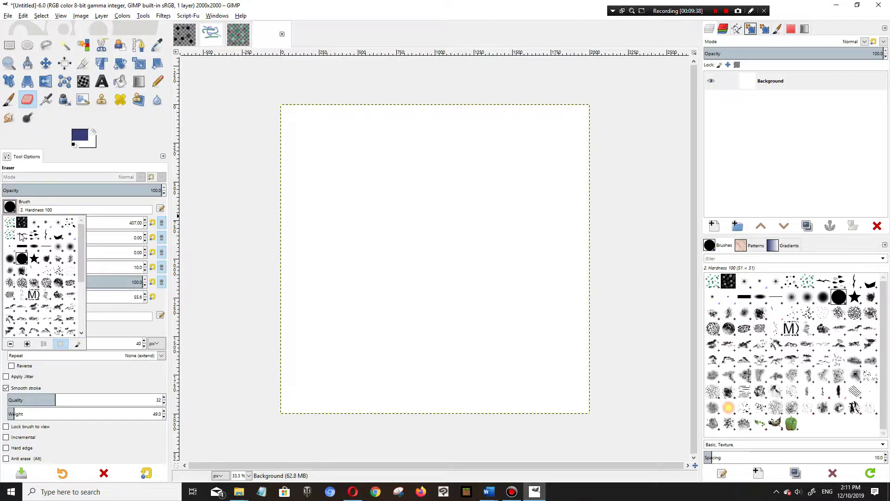
left_click(809, 284)
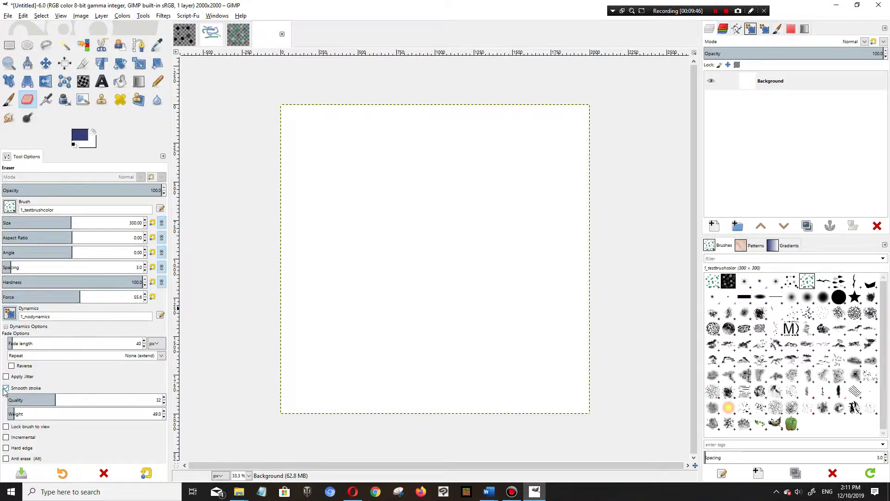
left_click(10, 314)
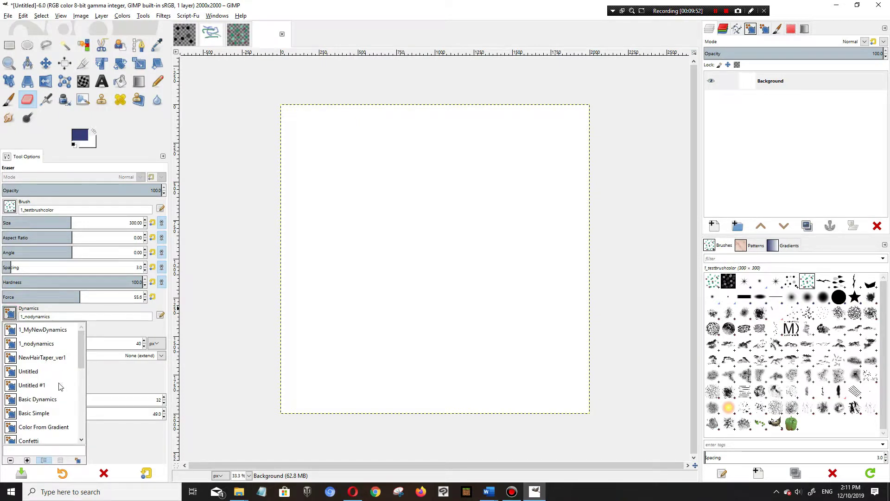
left_click(40, 373)
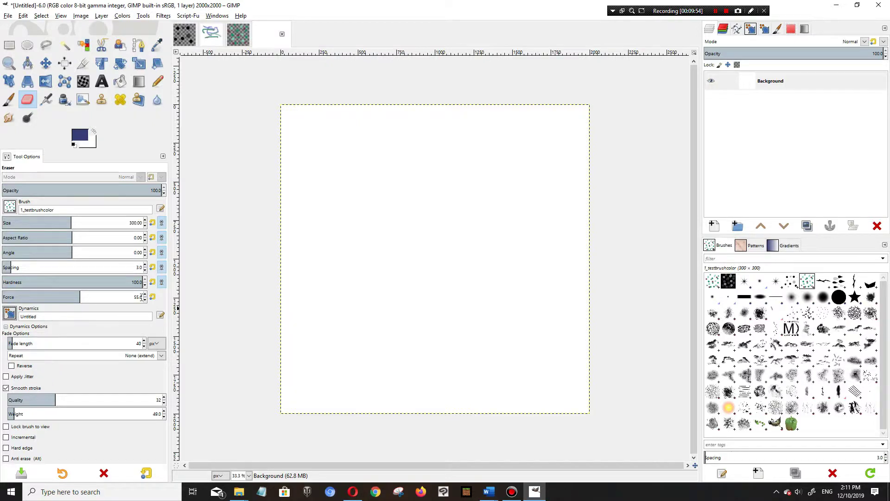
Rename the Untitled dynamics preset to 'Untitled yes'.
left_click(751, 30)
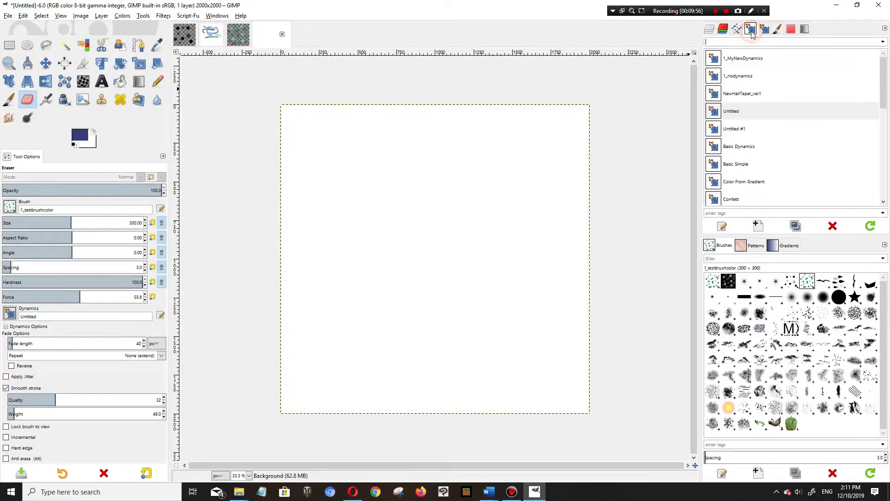
left_click(733, 118)
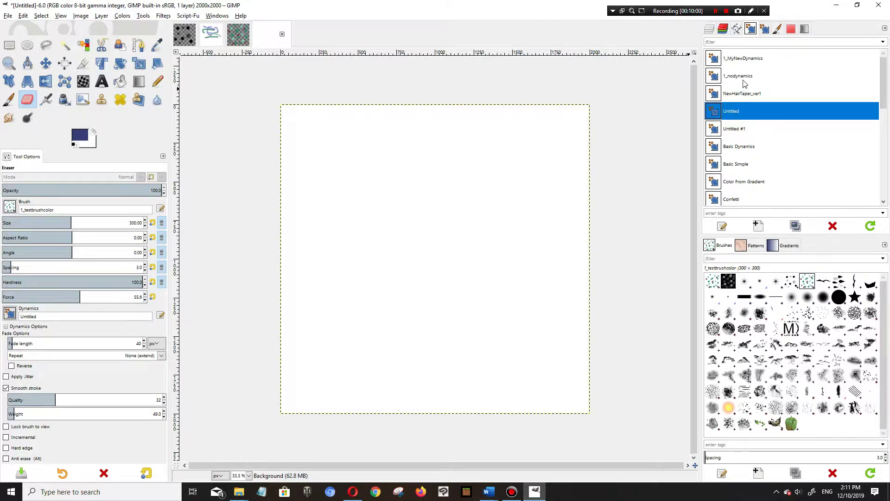
left_click(764, 30)
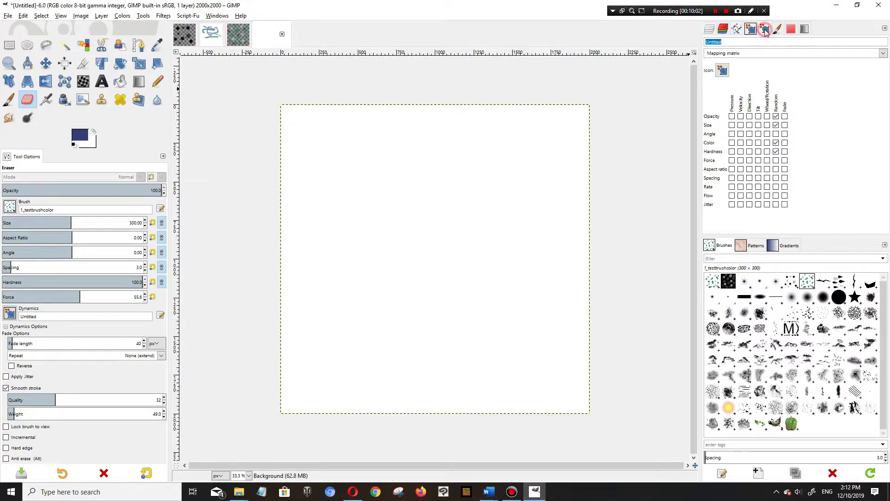
left_click(730, 44)
left_click(751, 29)
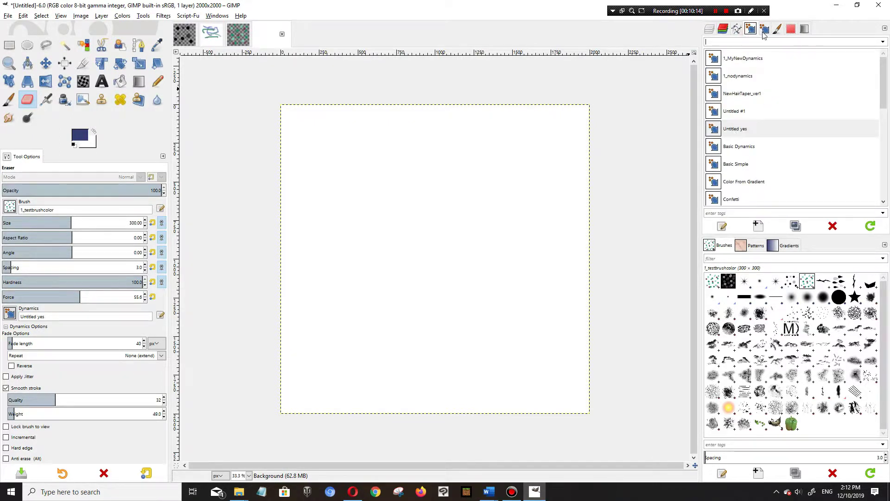
Make Random affect Angle instead of Color in the preset, then go back to the Paintbrush.
left_click(764, 29)
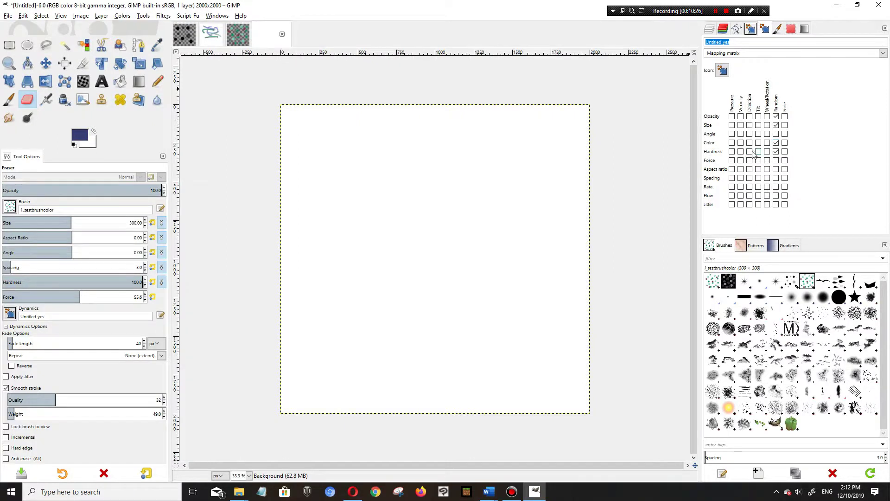
left_click(776, 142)
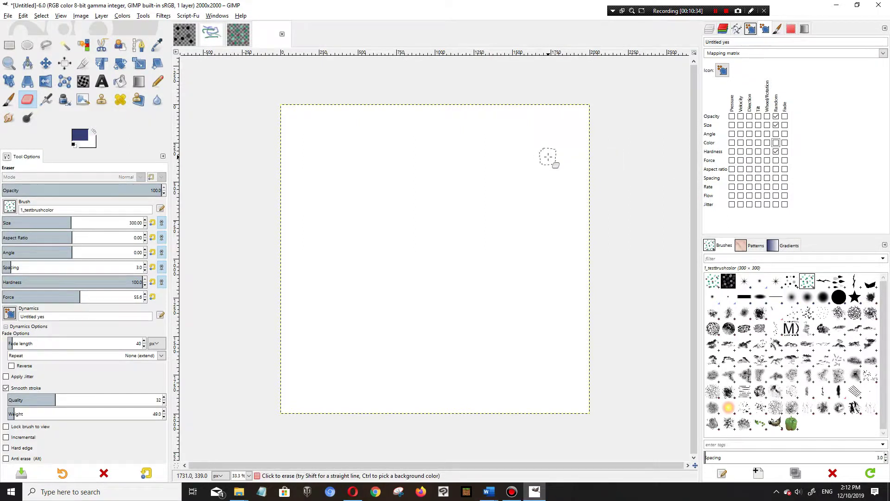
left_click(775, 134)
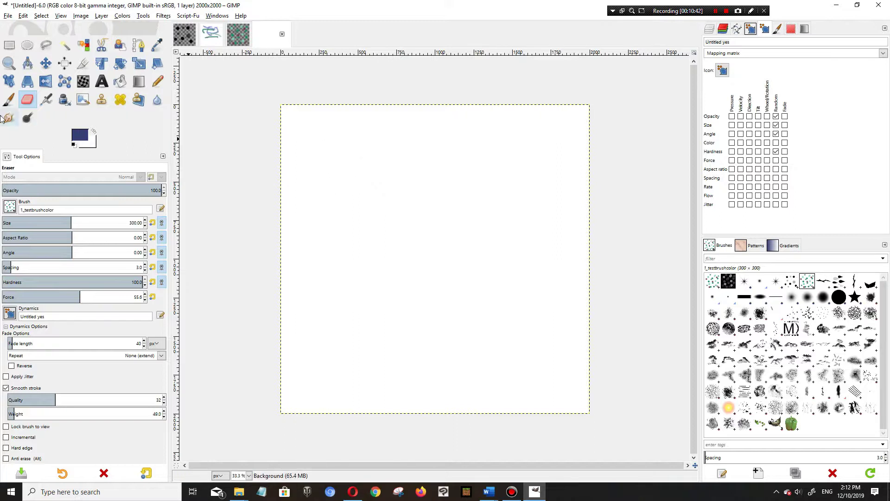
left_click(9, 100)
Paint two speckled green test strokes, then clear the Random opacity and angle mappings.
left_click_drag(564, 139, 318, 139)
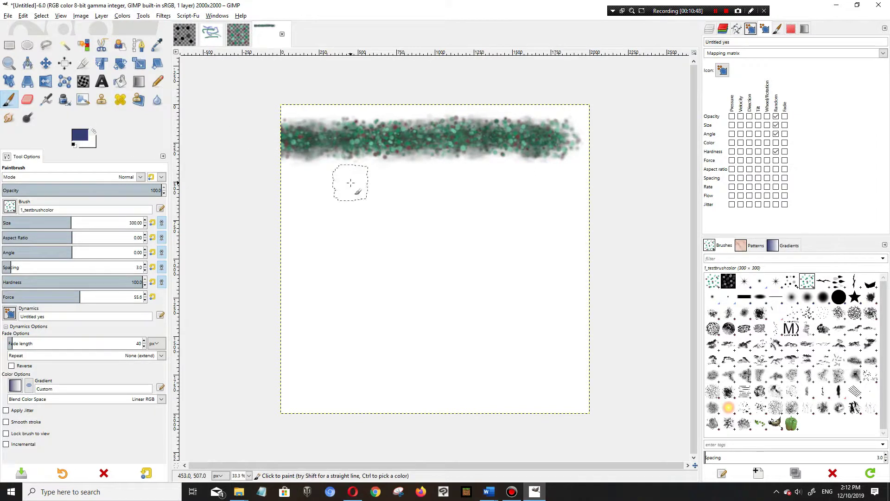
left_click_drag(347, 183, 541, 190)
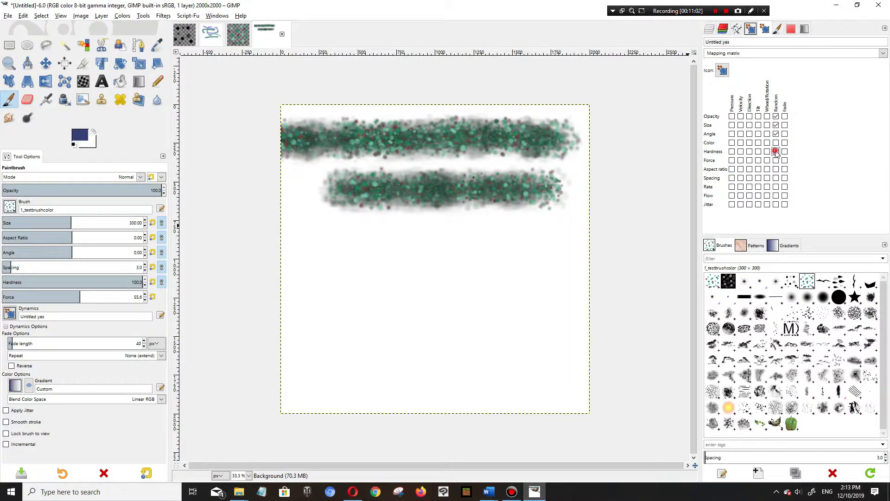
left_click(776, 133)
left_click(776, 116)
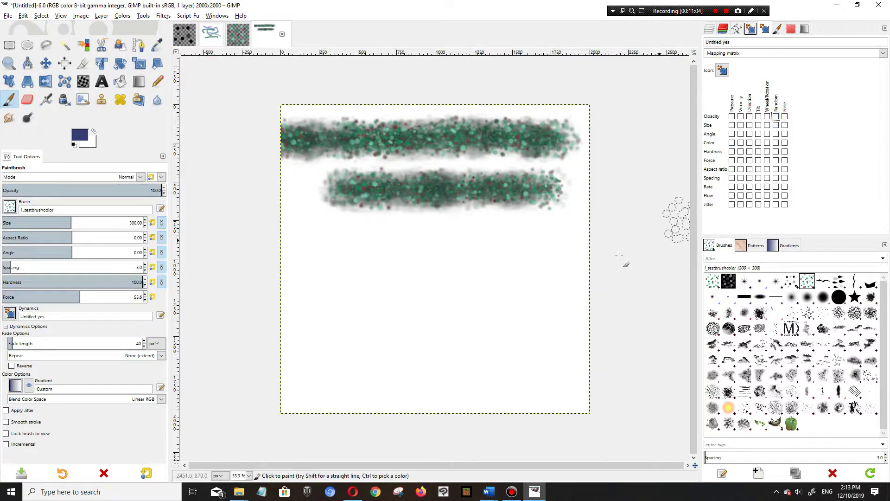
Paint two striped trial strokes, undo them, and make brush size vary randomly.
left_click_drag(551, 259, 288, 258)
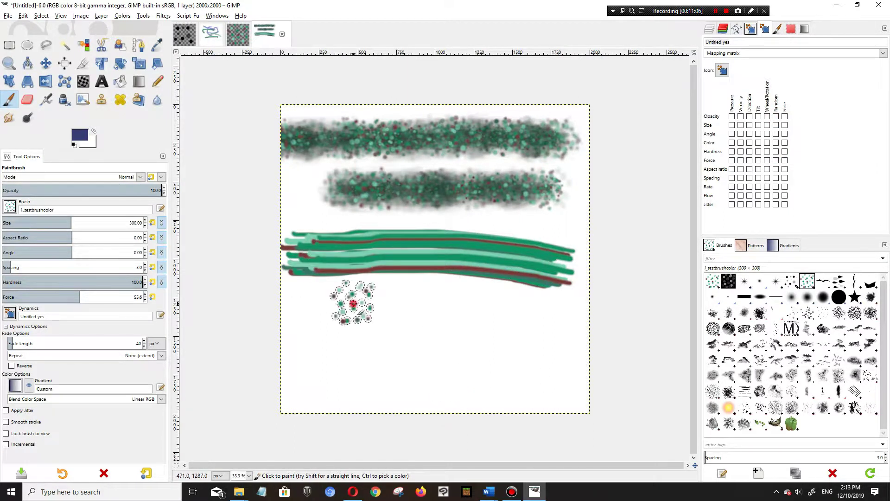
left_click_drag(353, 303, 485, 293)
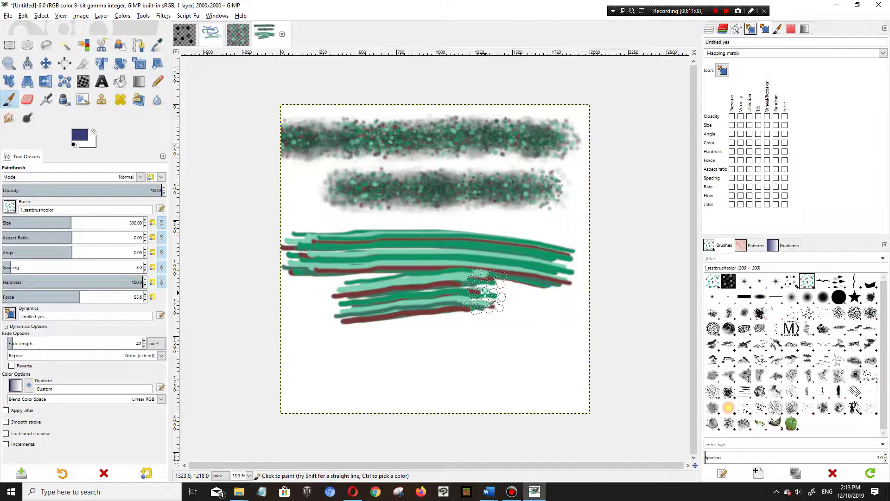
key("ctrl+z")
key("ctrl+z")
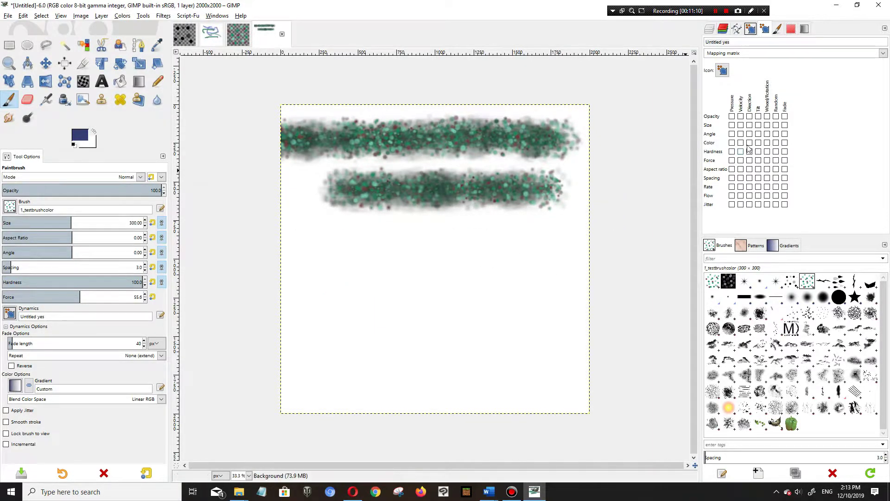
left_click(775, 125)
Paint two green test strokes below the others, undoing the extra extension to the right.
left_click_drag(550, 252, 329, 258)
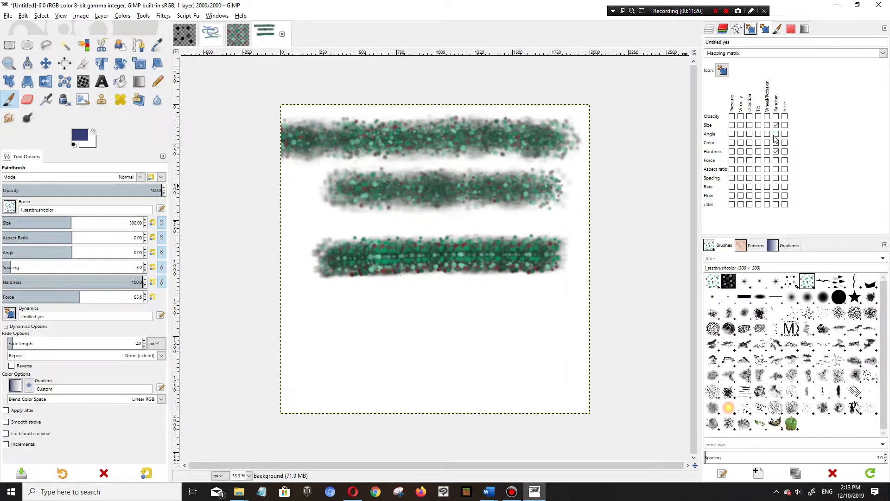
left_click_drag(527, 301, 338, 305)
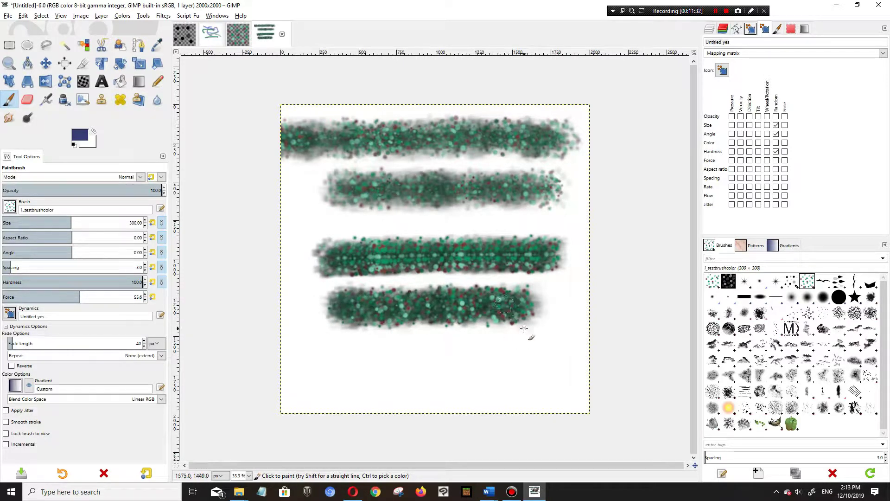
mouse_move(527, 324)
left_mouse_down()
mouse_move(551, 306)
mouse_move(311, 302)
mouse_move(377, 316)
mouse_move(440, 306)
mouse_move(602, 356)
left_mouse_up()
key("ctrl+z")
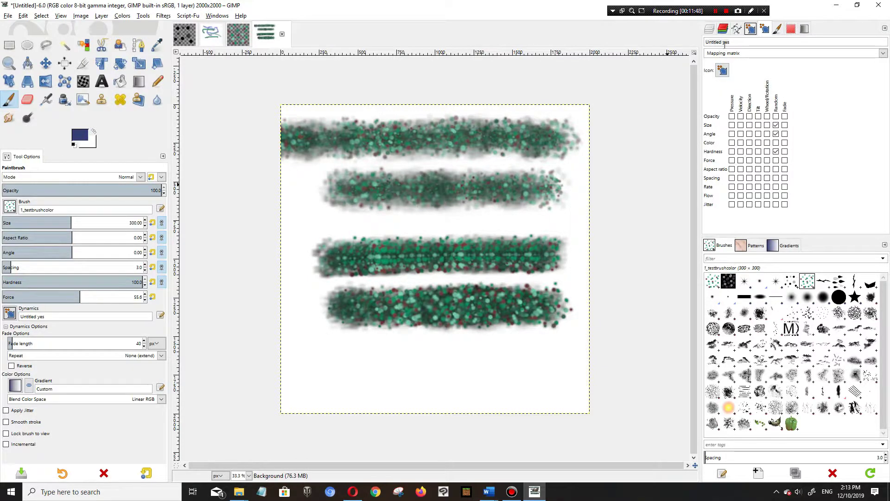
Turn on random colour, paint a grey stroke underneath, and make hardness vary randomly.
left_click(775, 143)
left_click(548, 358)
mouse_move(516, 358)
left_mouse_down()
mouse_move(318, 355)
mouse_move(554, 353)
mouse_move(432, 355)
mouse_move(302, 324)
left_mouse_up()
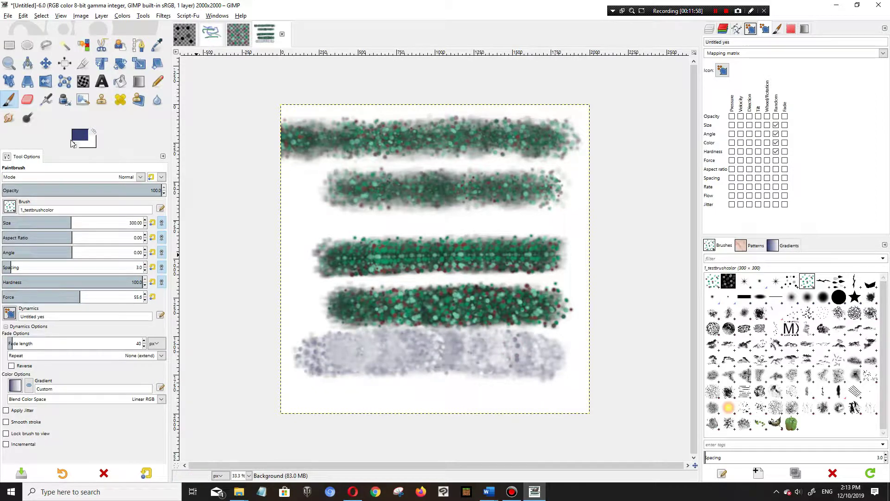
left_click(776, 151)
Make the foreground pink by raising red, and paint a pink stroke along the canvas bottom.
left_click(80, 136)
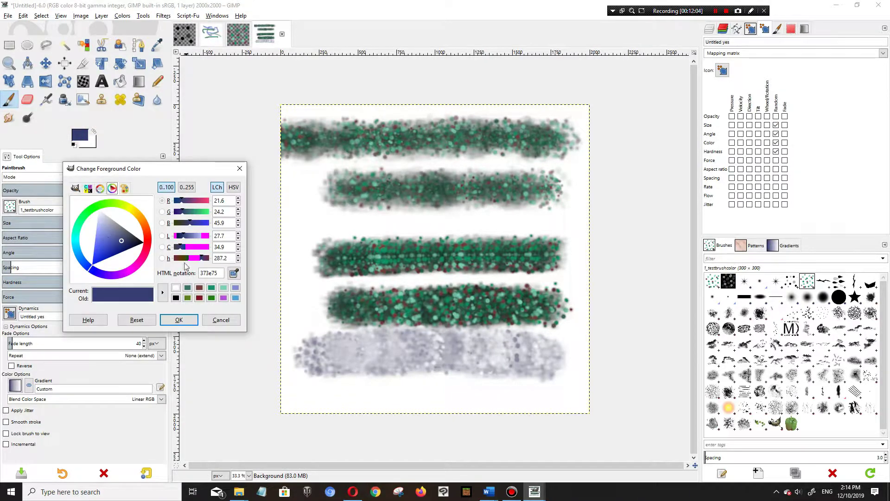
left_click(206, 200)
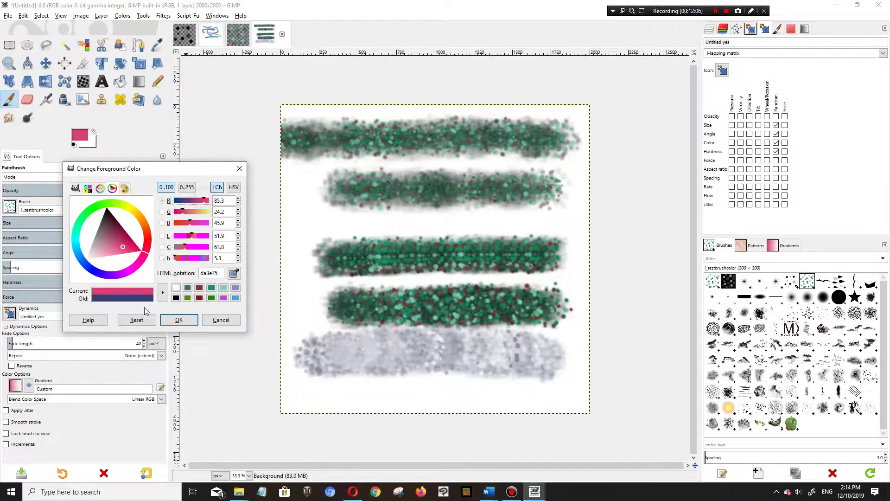
left_click(179, 320)
mouse_move(304, 404)
left_mouse_down()
mouse_move(318, 389)
mouse_move(562, 400)
mouse_move(572, 392)
mouse_move(533, 379)
mouse_move(345, 376)
left_mouse_up()
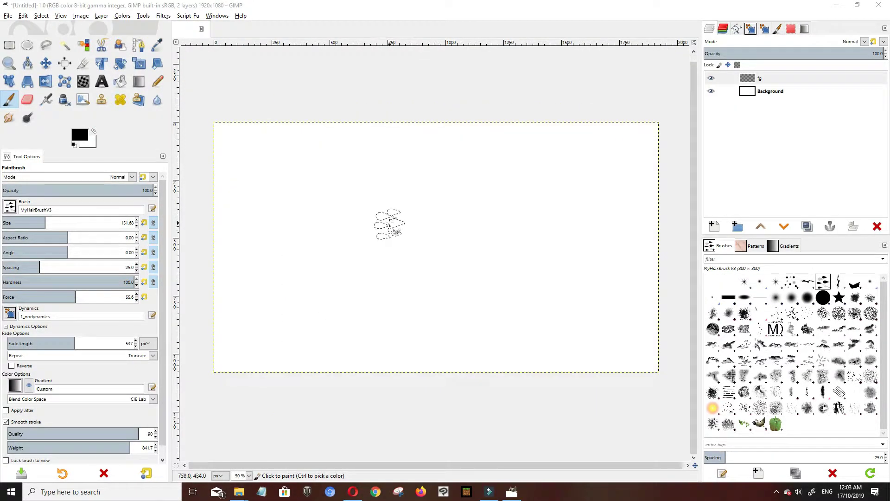
Switch to the 2. Hardness 075 brush and paint three black curved strokes.
left_click(808, 298)
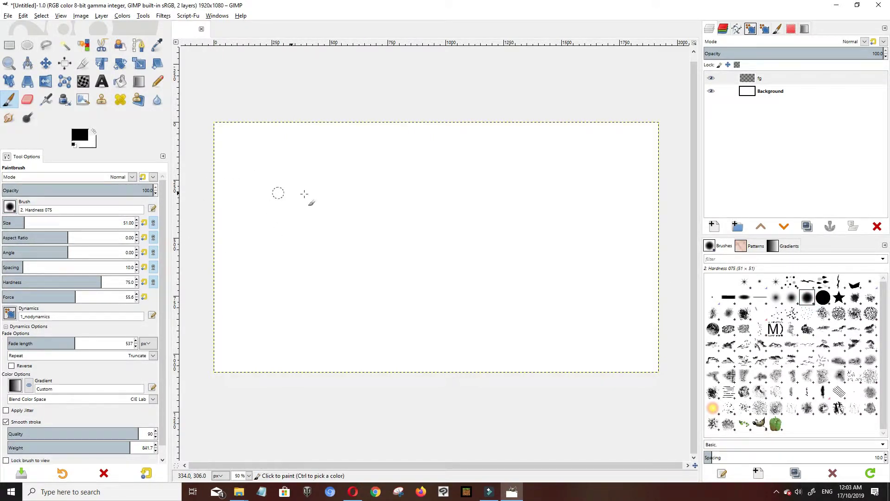
mouse_move(311, 195)
left_mouse_down()
mouse_move(333, 206)
mouse_move(477, 241)
left_mouse_up()
left_click_drag(494, 182, 345, 255)
left_click_drag(333, 288, 525, 239)
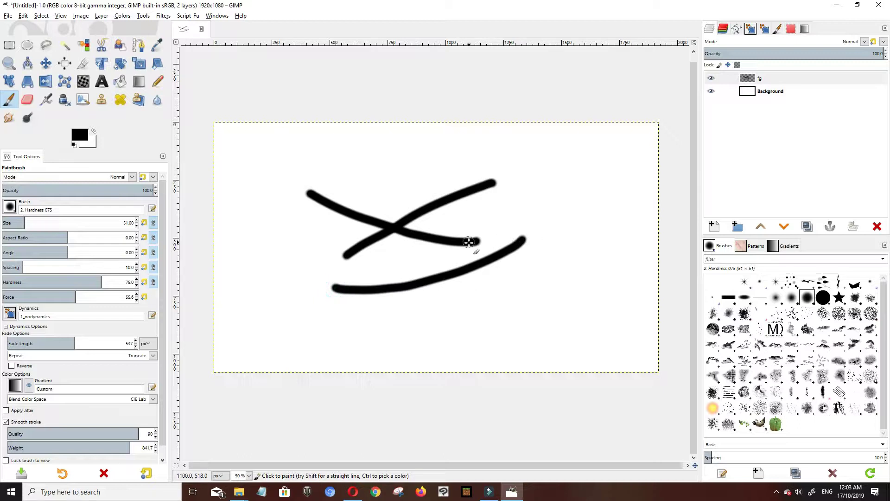
Set the foreground colour to blue 336fa2 and paint two strokes across the black lines.
left_click(78, 134)
left_click_drag(91, 226, 110, 225)
left_click(146, 224)
left_click(146, 232)
left_click(118, 227)
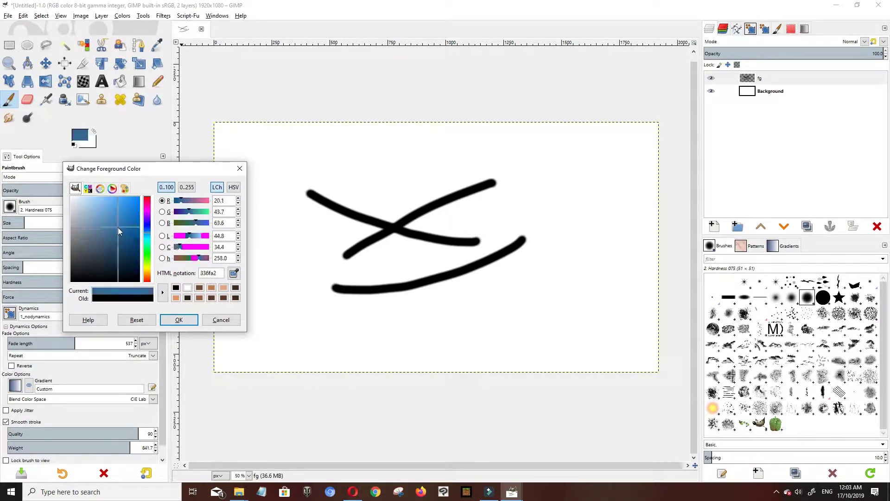
left_click(179, 320)
left_click_drag(338, 176, 431, 348)
left_click_drag(420, 190, 432, 319)
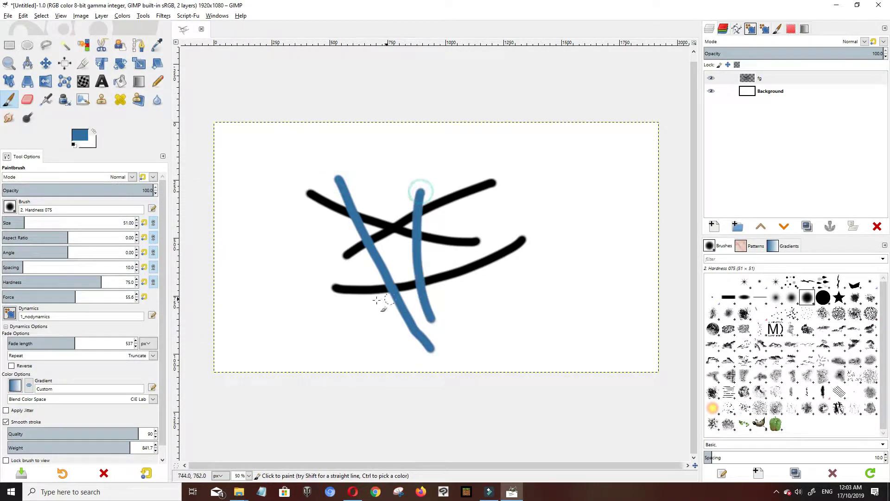
Apply the Fade Tapering dynamics and paint three faint tapered blue strokes.
left_click(9, 318)
scroll(70, 356, "down", 4)
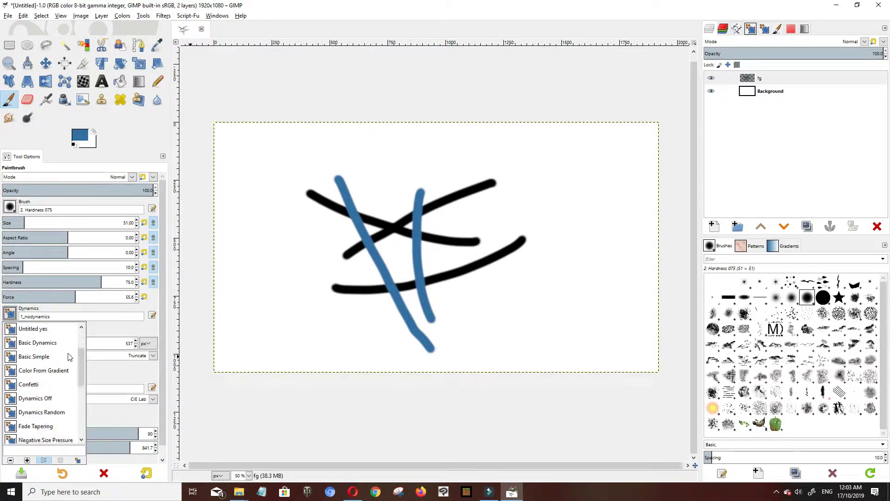
scroll(69, 357, "down", 3)
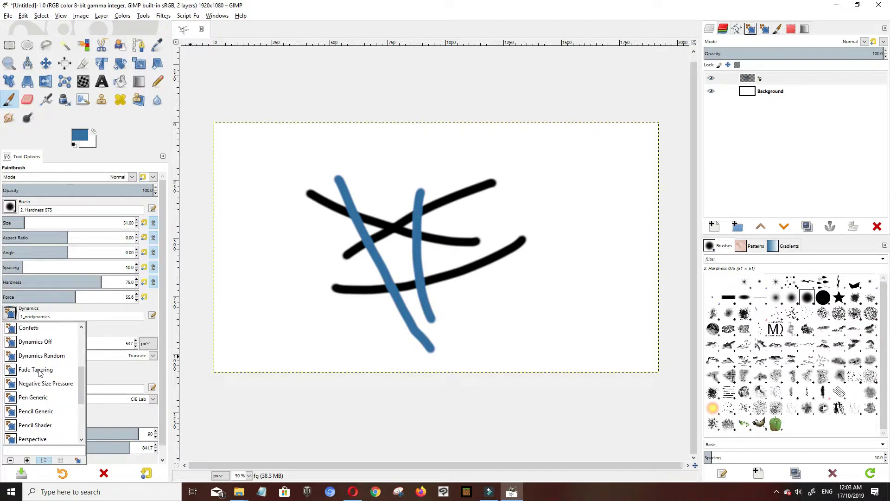
left_click(39, 371)
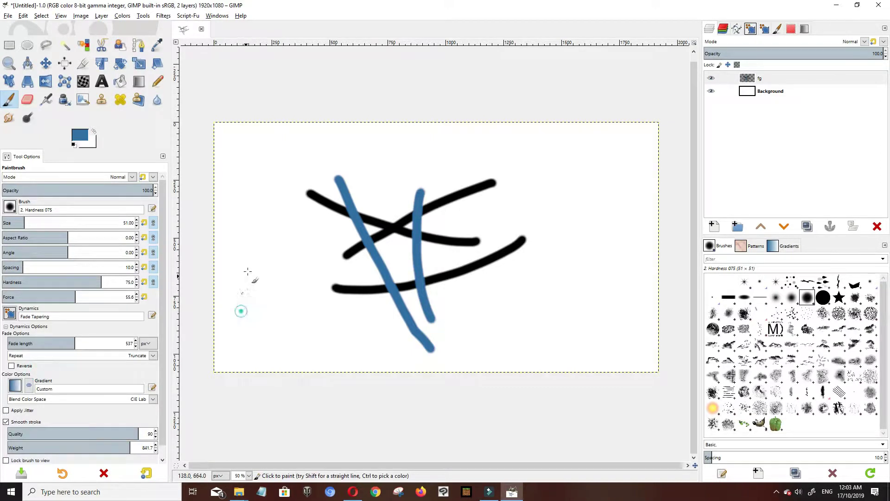
mouse_move(239, 308)
left_mouse_down()
mouse_move(338, 149)
mouse_move(510, 223)
left_mouse_up()
mouse_move(585, 288)
left_mouse_down()
mouse_move(453, 269)
mouse_move(321, 301)
mouse_move(314, 363)
left_mouse_up()
left_click_drag(416, 330, 575, 185)
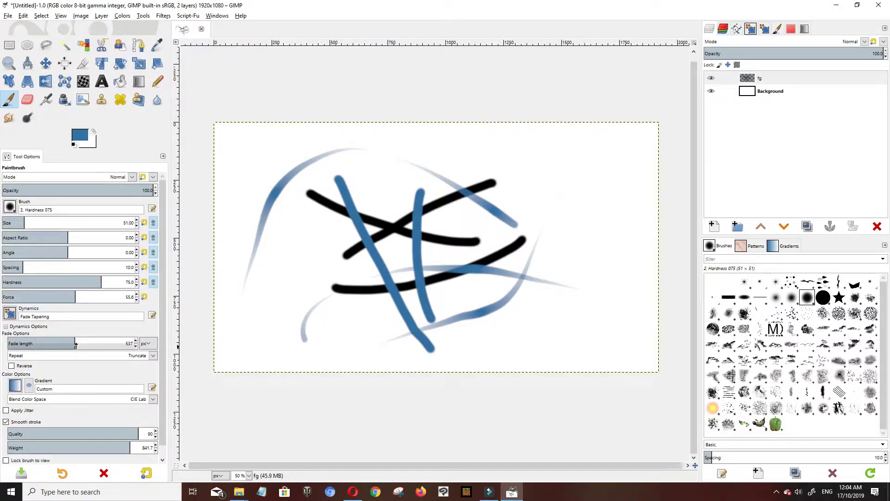
Set fade length to 680 with repeat None (extend), and paint a thick blue loop.
left_click_drag(75, 343, 92, 343)
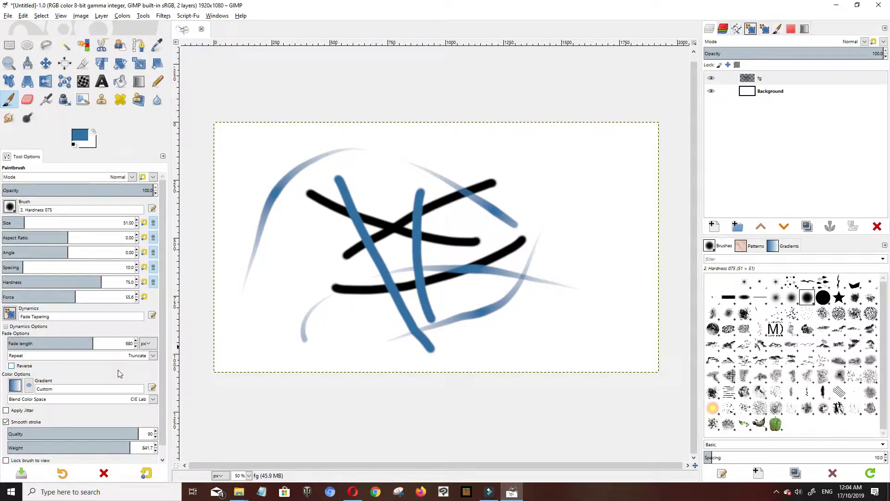
left_click(150, 358)
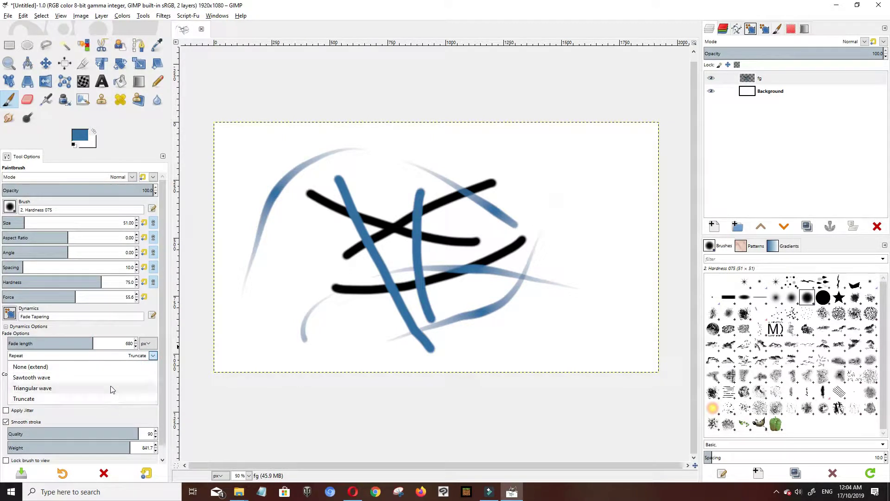
left_click(103, 366)
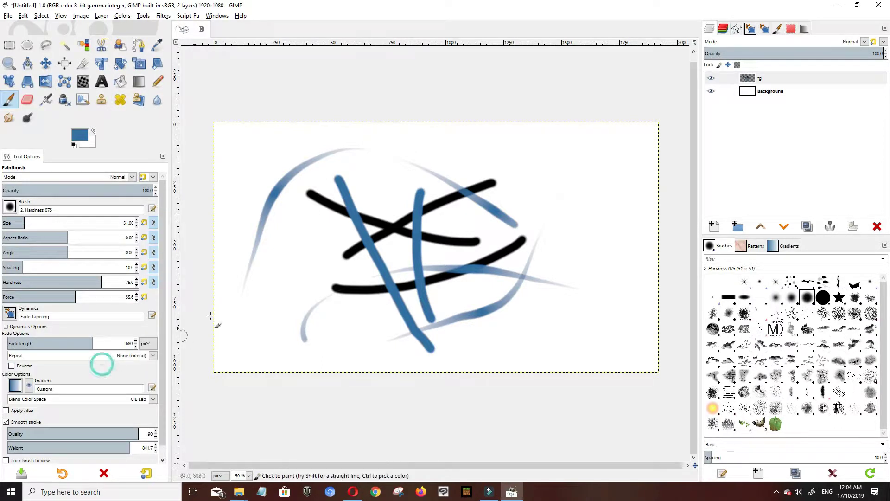
mouse_move(362, 183)
left_mouse_down()
mouse_move(421, 168)
mouse_move(465, 166)
mouse_move(535, 189)
mouse_move(552, 239)
mouse_move(426, 246)
mouse_move(397, 205)
mouse_move(545, 171)
mouse_move(592, 196)
left_mouse_up()
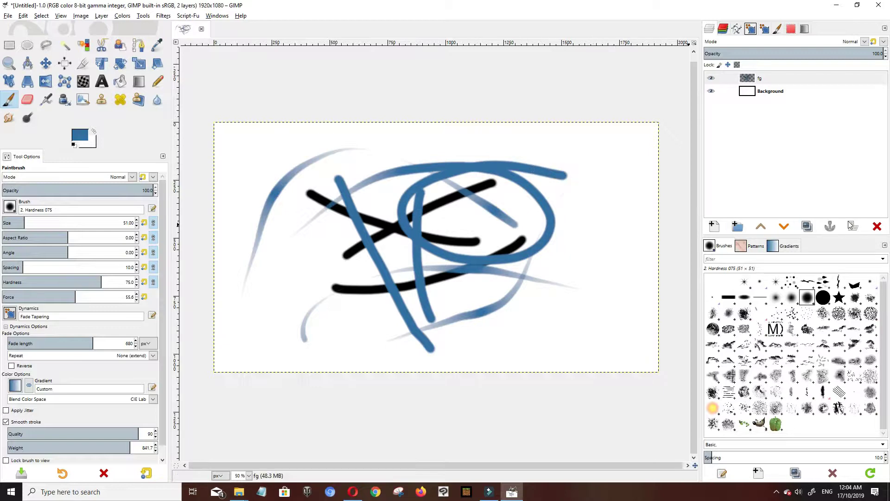
left_click(772, 79)
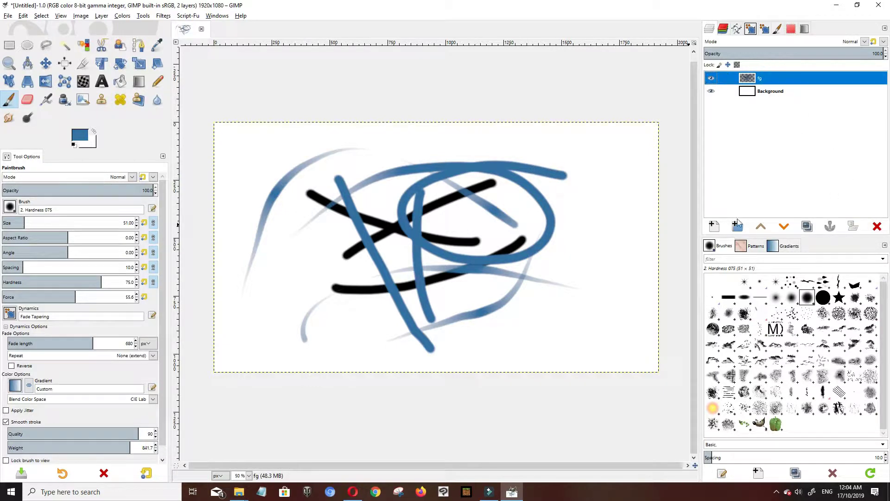
Delete the painted fg layer and add a new empty fg layer.
left_click(876, 226)
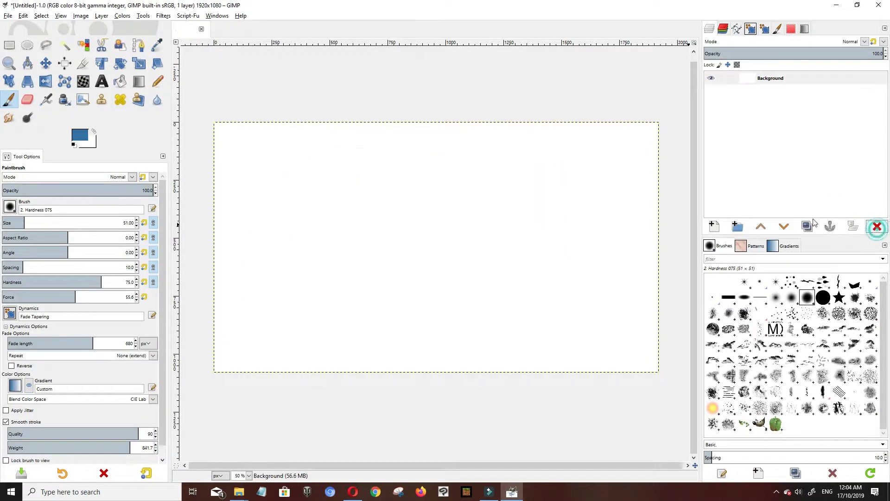
left_click(714, 226)
left_click(772, 334)
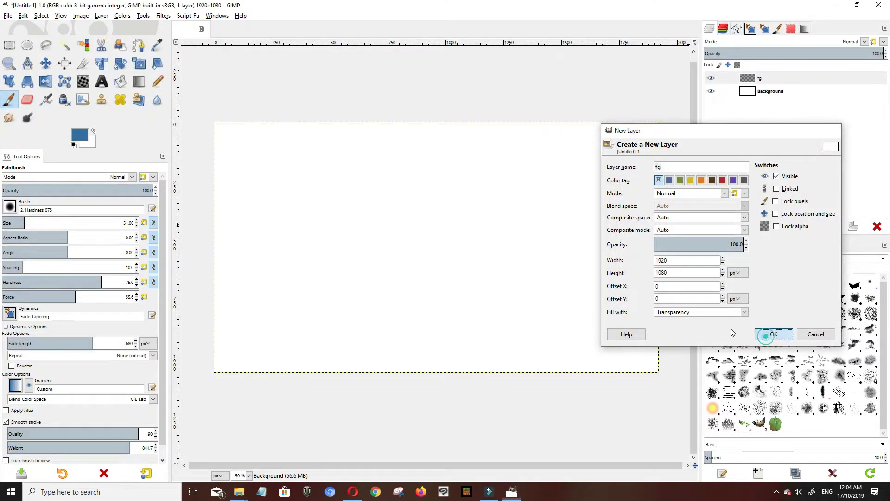
Choose the Perspective dynamics and paint a thin blue looping stroke.
left_click(10, 314)
left_click(50, 402)
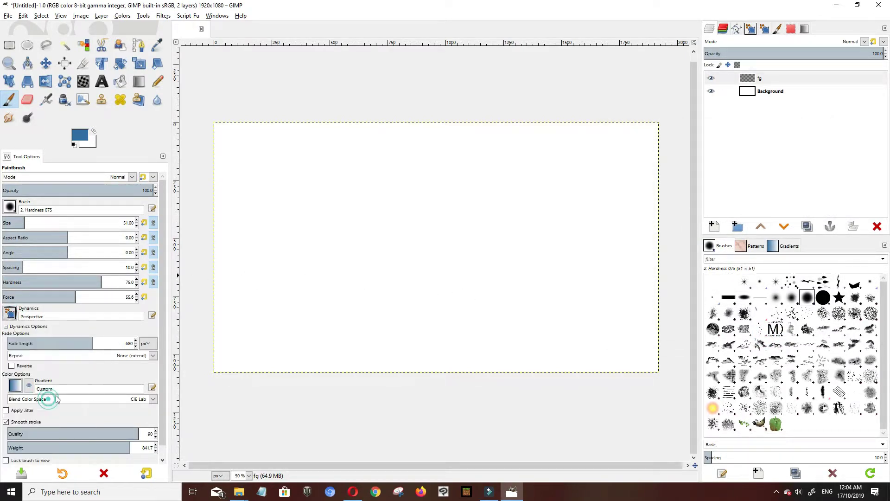
mouse_move(337, 253)
left_mouse_down()
mouse_move(534, 219)
mouse_move(513, 188)
mouse_move(386, 175)
mouse_move(347, 229)
mouse_move(445, 295)
mouse_move(542, 303)
mouse_move(546, 274)
mouse_move(439, 260)
mouse_move(385, 291)
mouse_move(313, 302)
mouse_move(331, 305)
left_mouse_up()
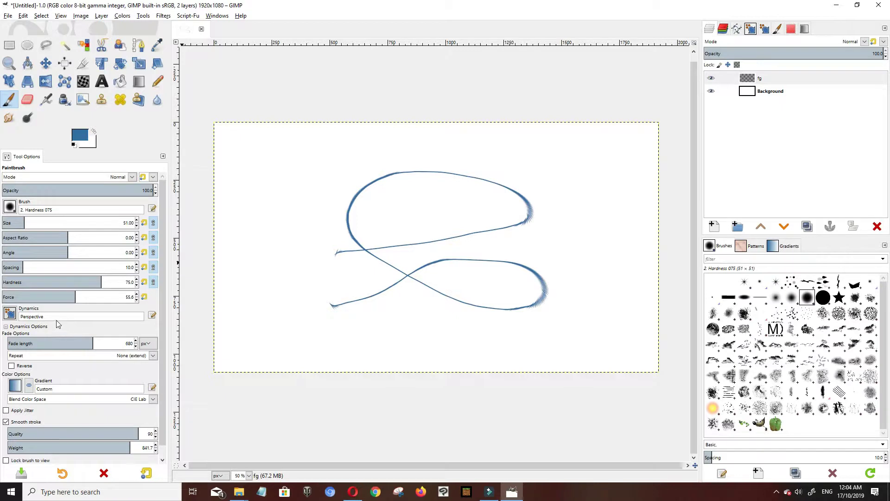
left_click(751, 30)
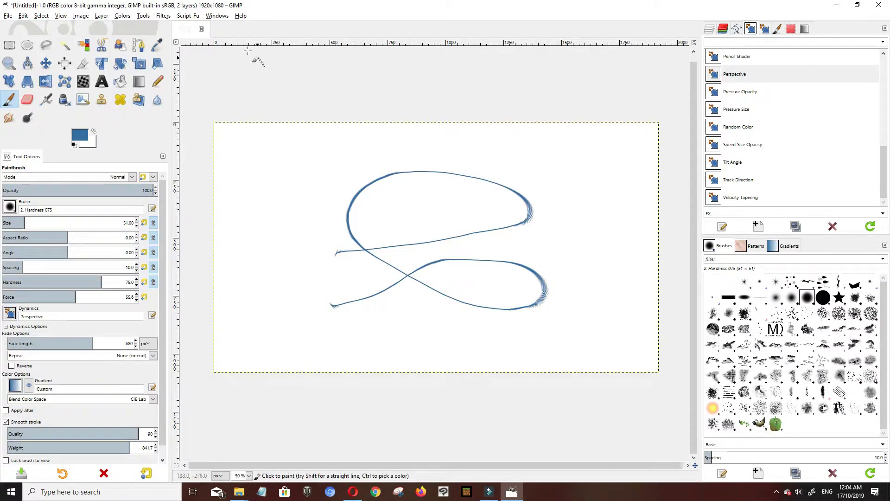
left_click(217, 19)
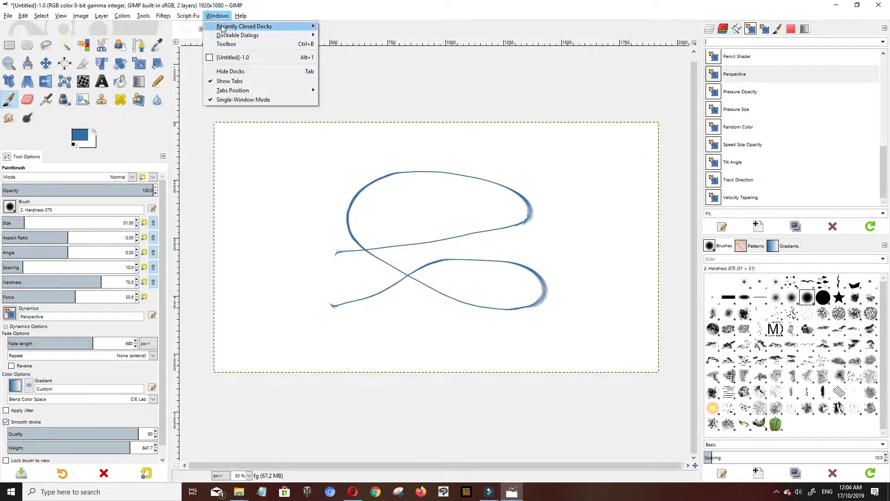
left_click(226, 42)
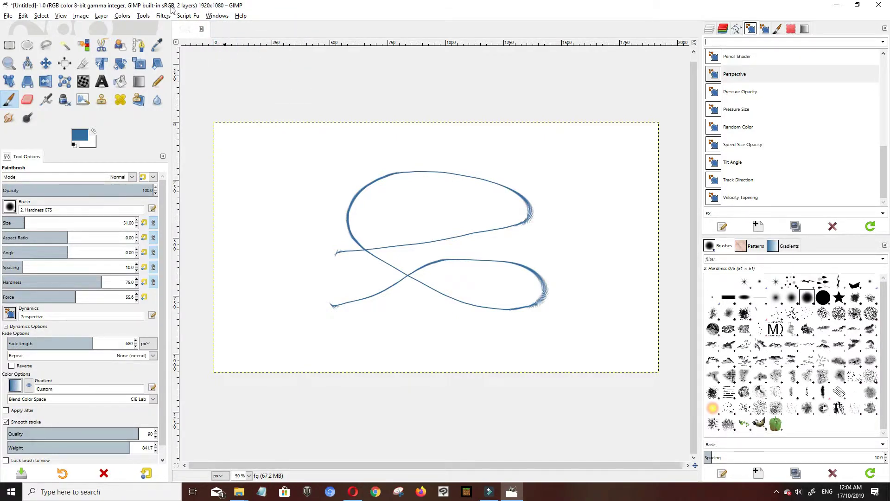
left_click(213, 16)
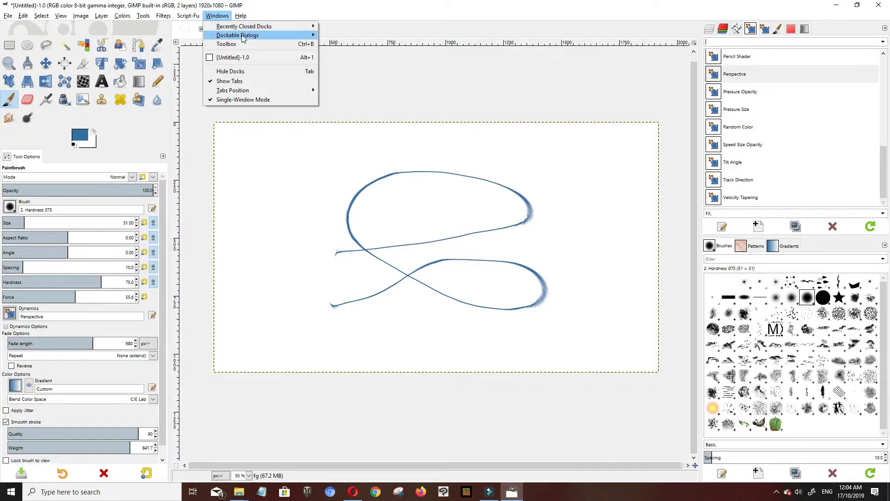
mouse_move(253, 36)
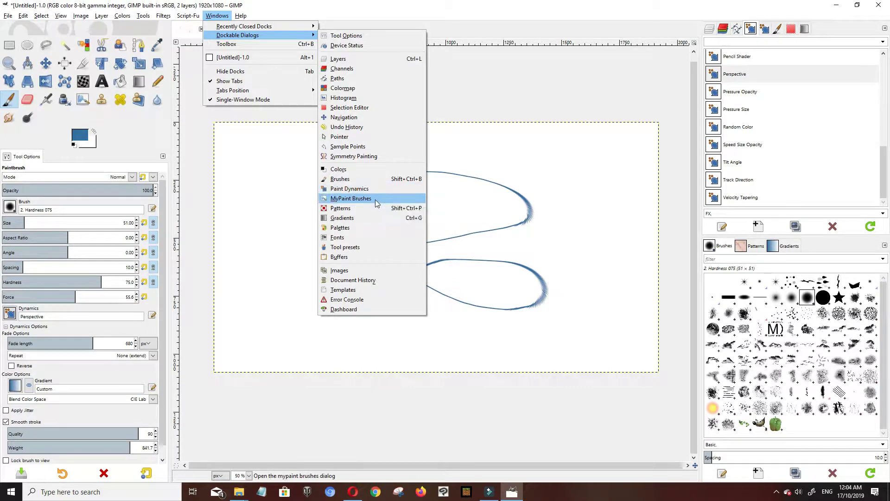
left_click(766, 30)
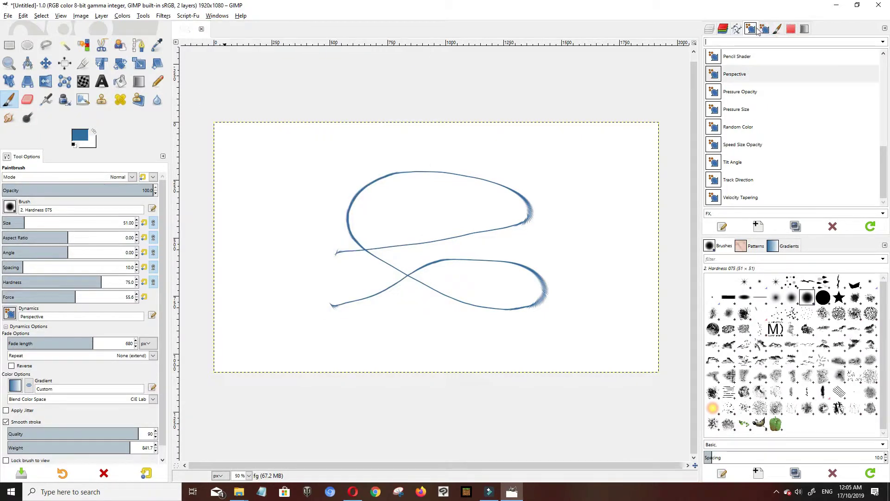
Undock and close both the Paint Dynamics list and the Dynamics Editor windows.
left_click(765, 30)
left_click(750, 29)
left_click_drag(750, 28, 637, 63)
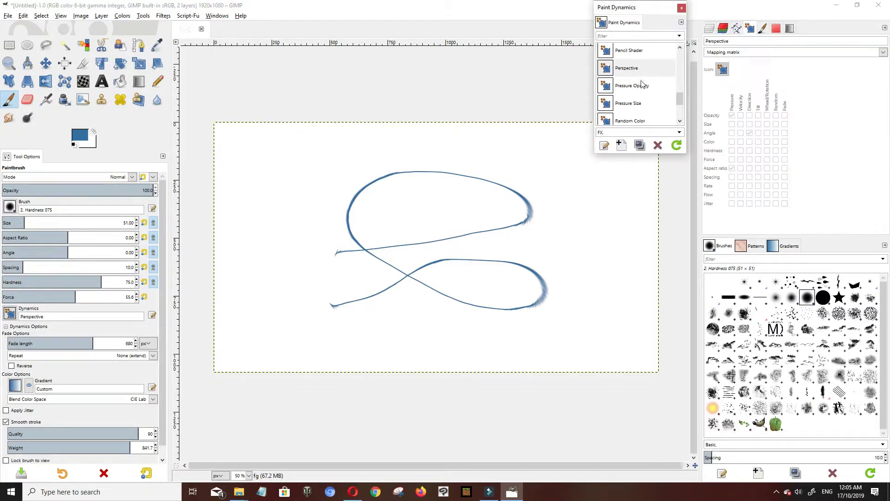
left_click(681, 10)
left_click_drag(754, 30, 637, 62)
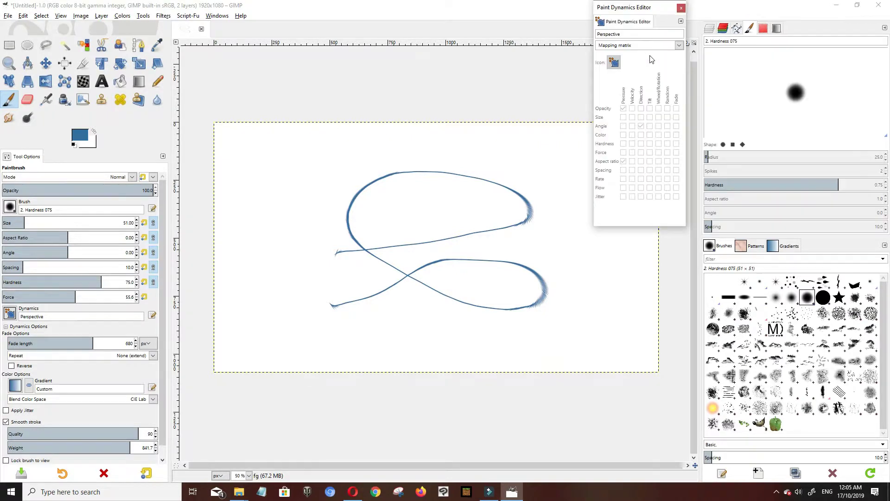
left_click(681, 8)
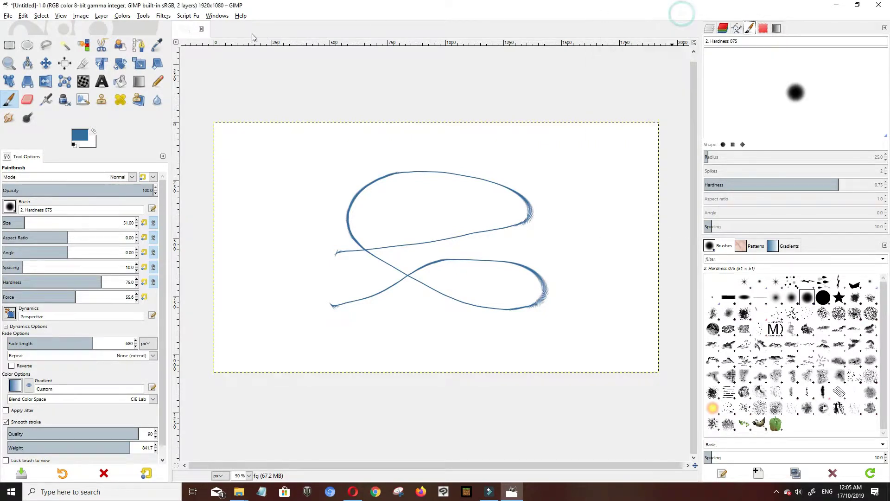
Reopen Paint Dynamics via Windows > Dockable Dialogs and select Pencil Shader, checking its mapping.
left_click(217, 15)
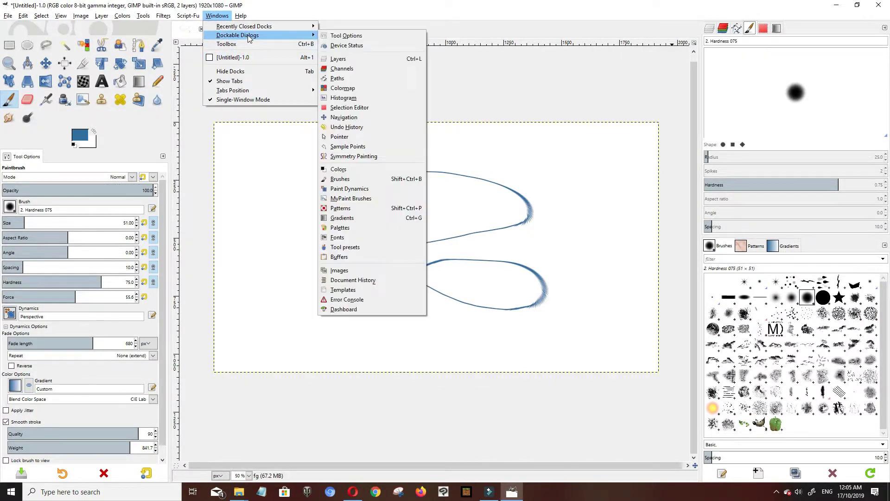
left_click(375, 188)
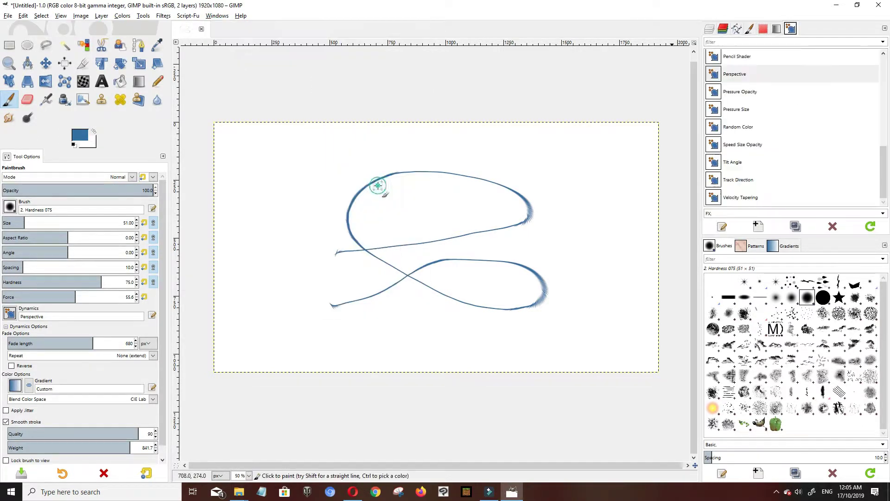
left_click(730, 58)
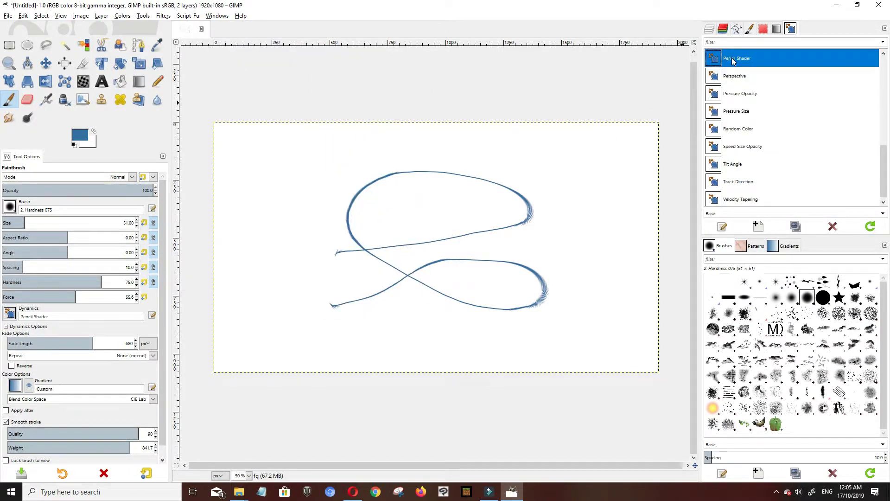
right_click(728, 58)
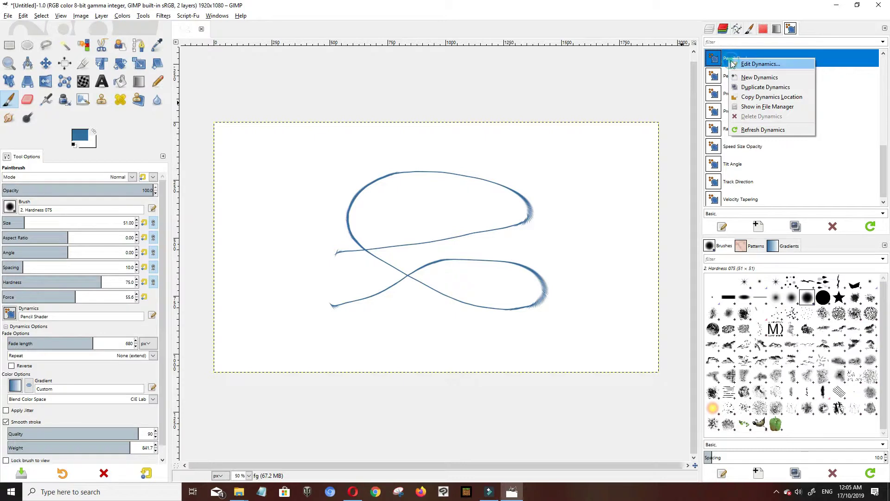
left_click(732, 64)
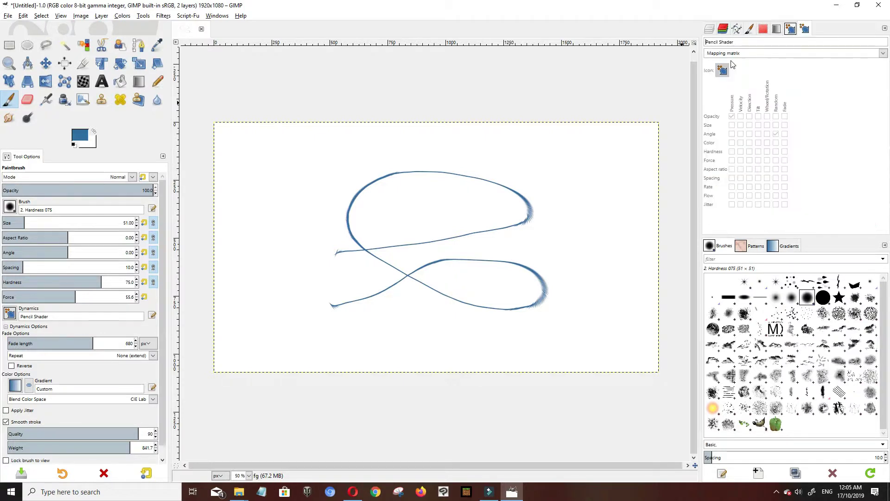
left_click(790, 29)
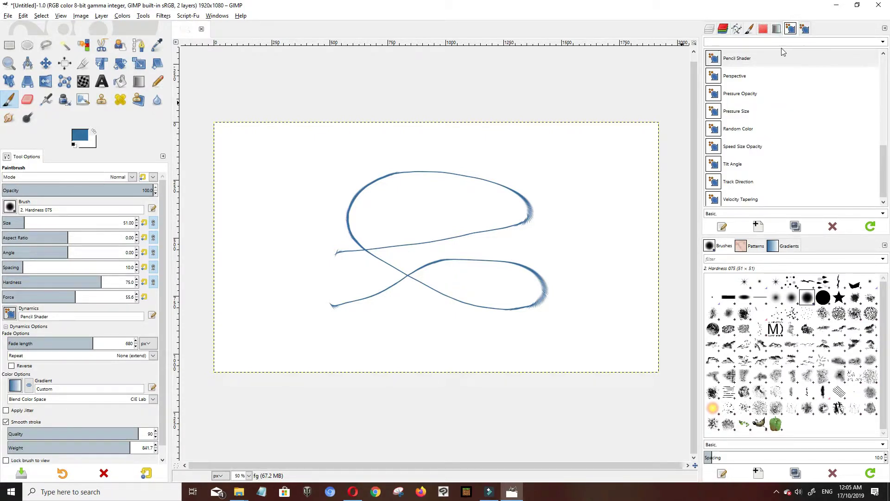
Inspect the 1_nodynamics mapping, then select the 1_MyNewDynamics preset.
scroll(765, 133, "up", 10)
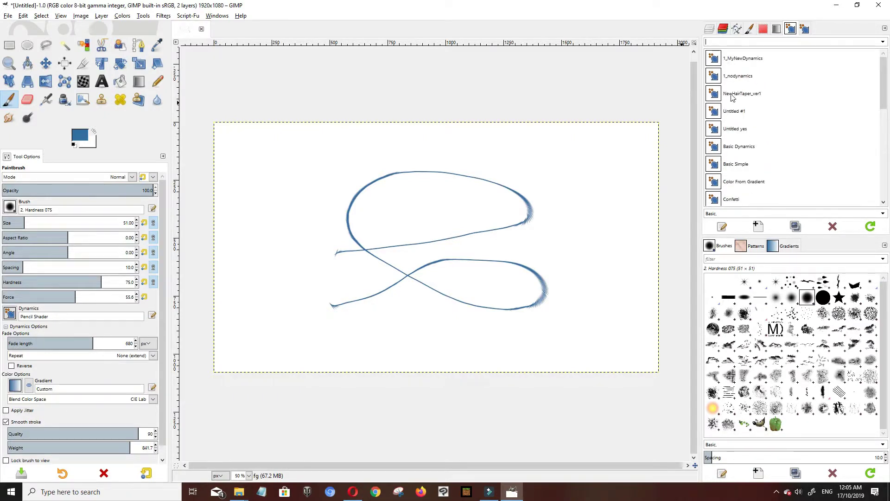
left_click(739, 77)
left_click(805, 29)
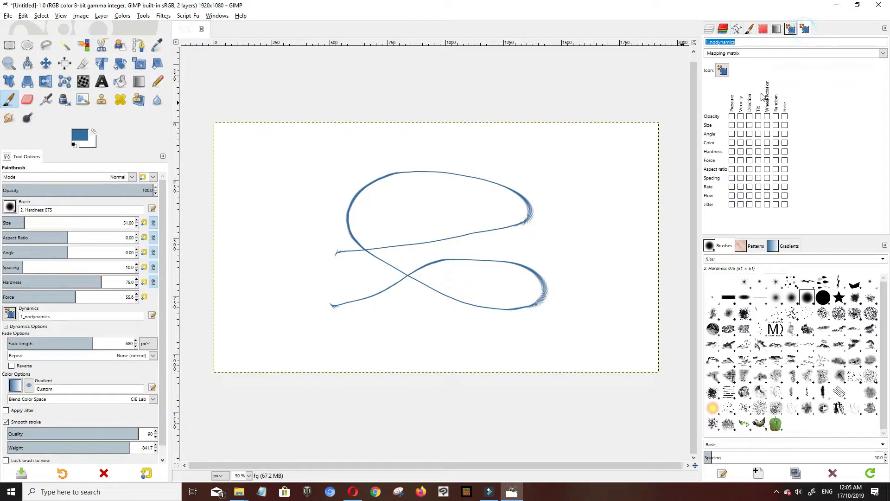
left_click(790, 28)
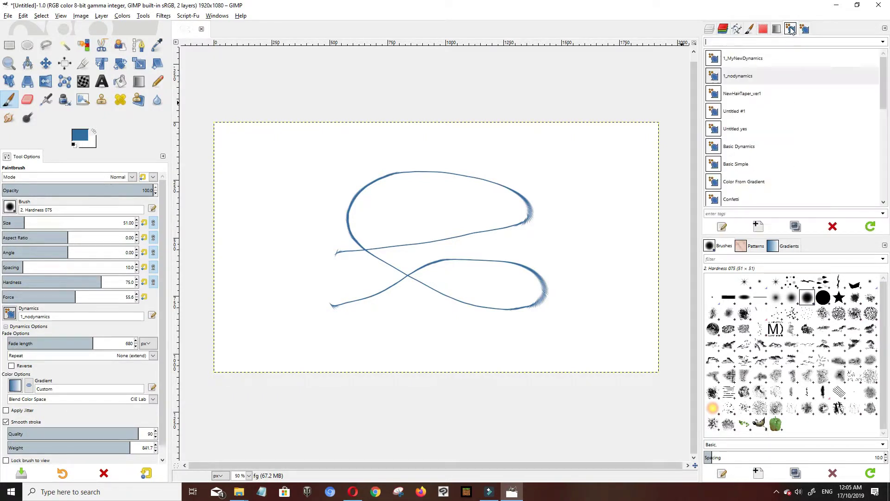
left_click(745, 60)
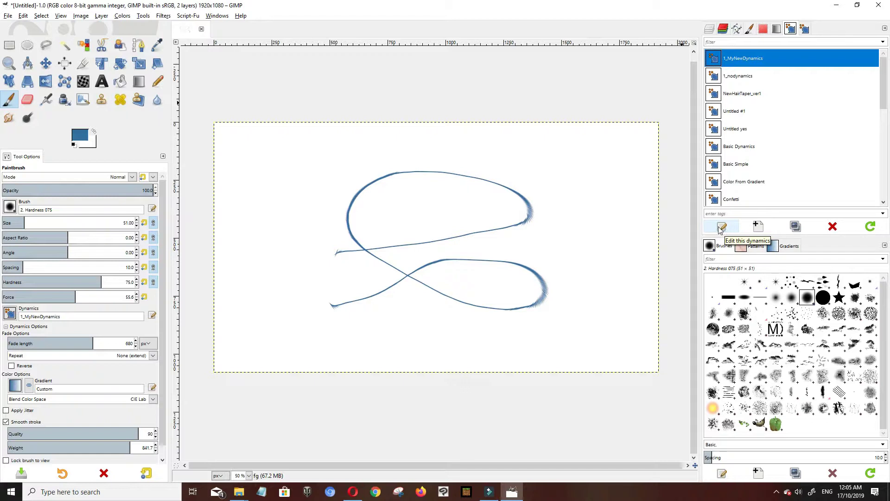
Create the superdynamics preset with Random checked for Opacity, Size and Angle.
left_click(759, 227)
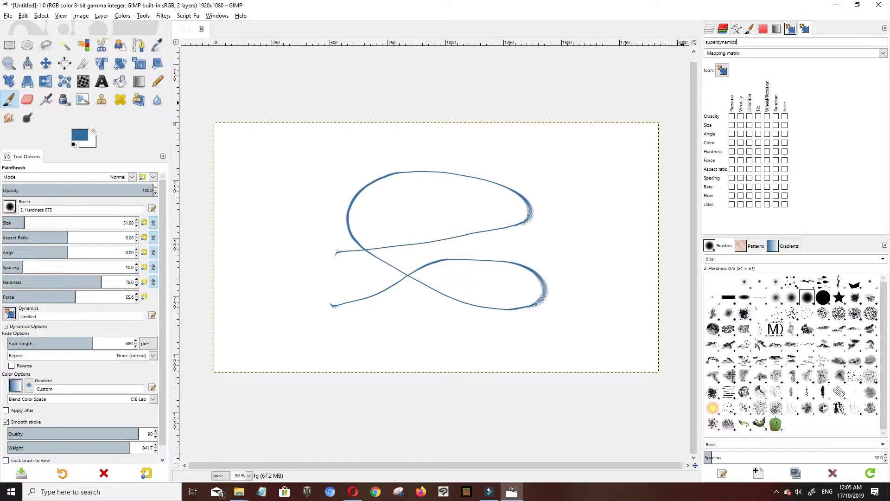
left_click(775, 116)
left_click(775, 124)
left_click(775, 134)
left_click(790, 29)
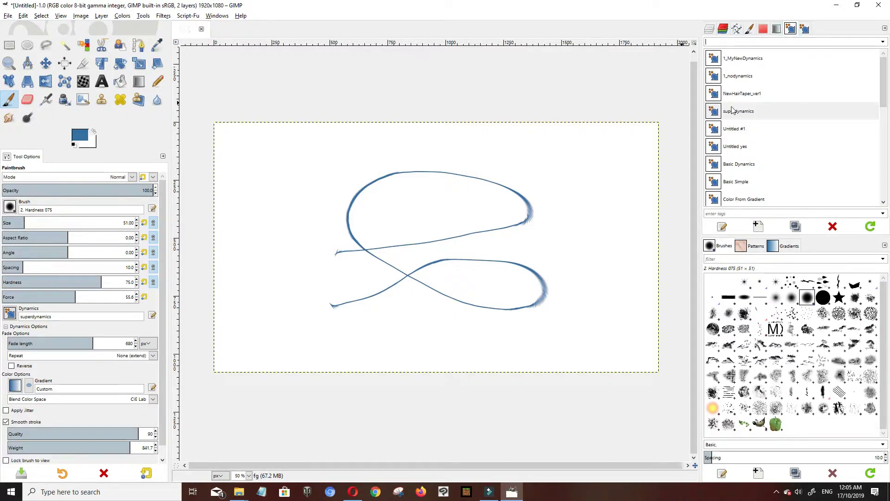
left_click(804, 29)
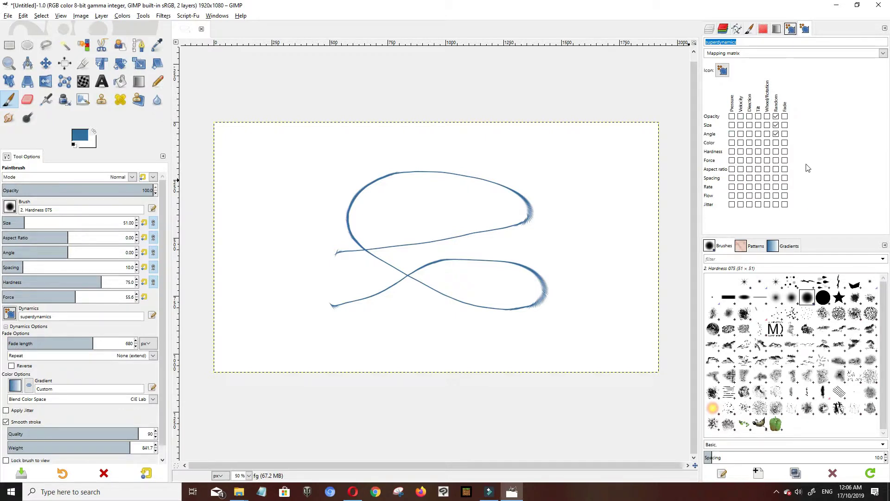
Select the Velocity Tapering dynamics and paint three tapered test strokes.
left_click(791, 30)
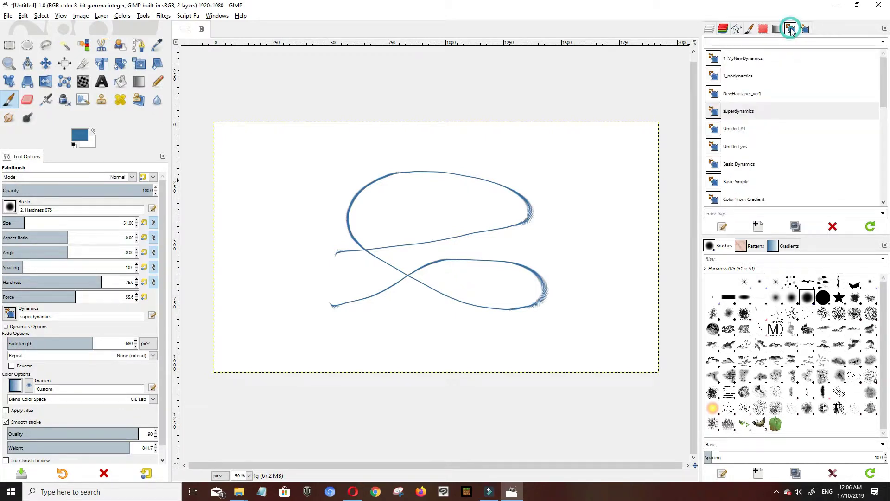
scroll(818, 132, "down", 5)
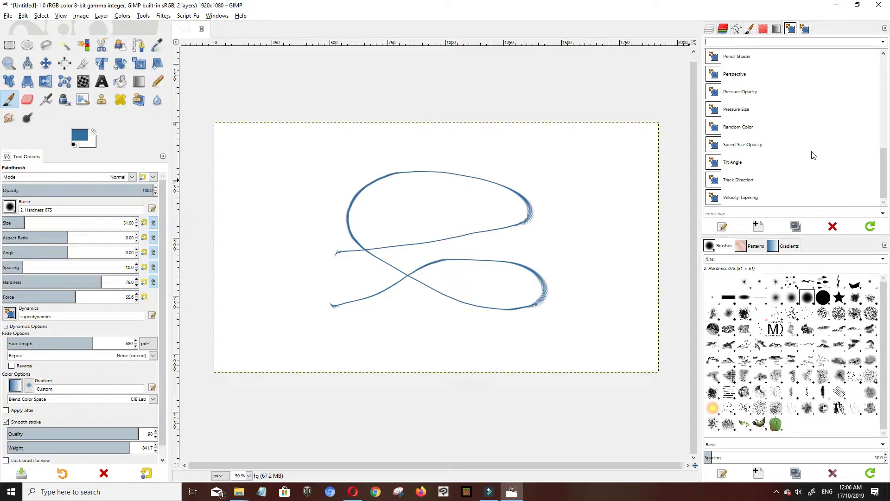
left_click(723, 198)
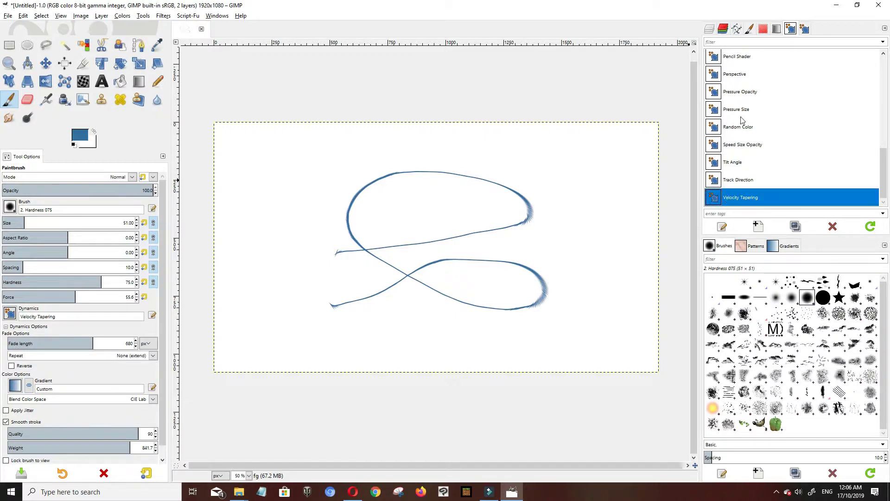
left_click(808, 32)
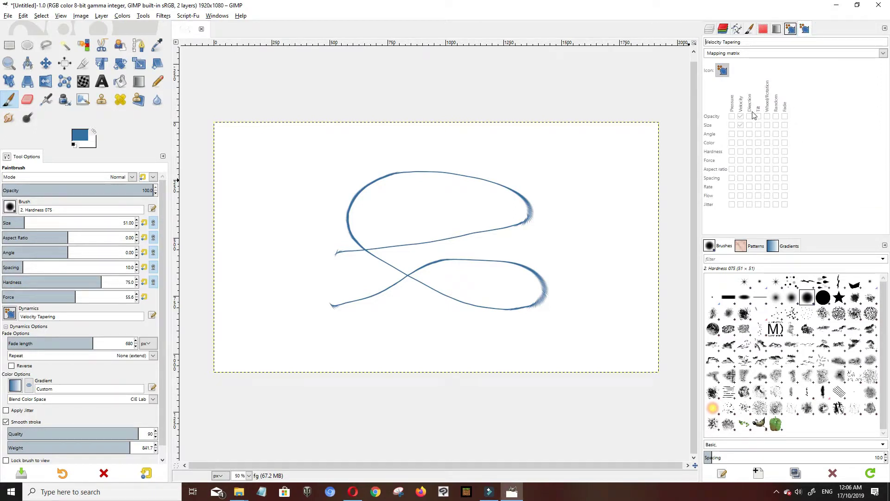
left_click(790, 30)
mouse_move(628, 154)
left_mouse_down()
mouse_move(405, 147)
mouse_move(304, 195)
mouse_move(375, 311)
left_mouse_up()
mouse_move(561, 362)
left_mouse_down()
mouse_move(620, 367)
mouse_move(555, 218)
mouse_move(403, 217)
left_mouse_up()
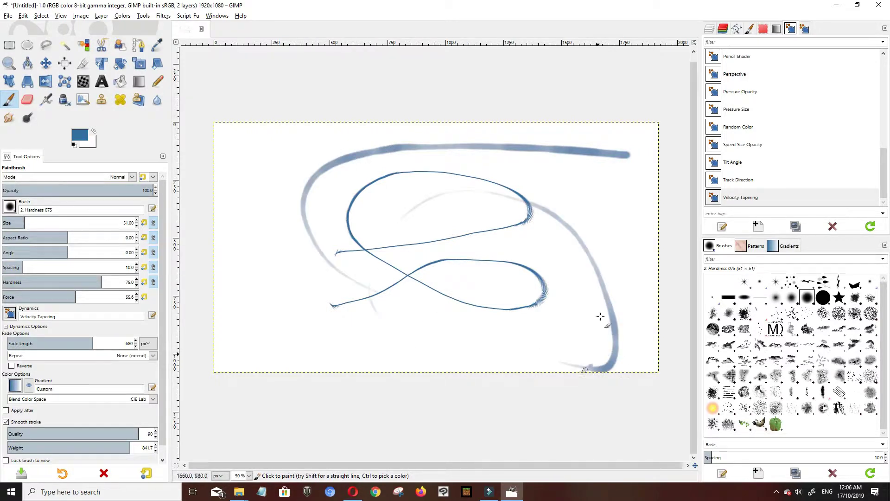
mouse_move(601, 316)
left_mouse_down()
mouse_move(584, 246)
mouse_move(384, 207)
mouse_move(364, 234)
left_mouse_up()
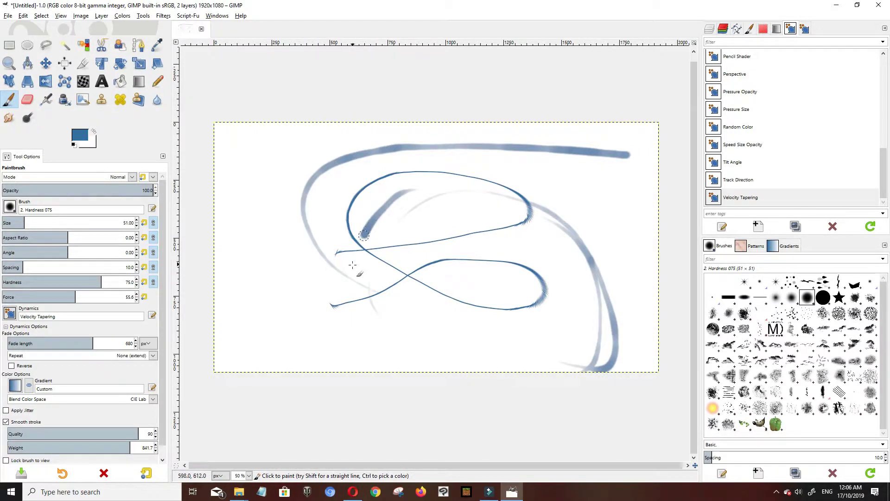
Compare Track Direction's mapping, then make Velocity Tapering's size respond to velocity.
left_click(734, 184)
left_click(805, 28)
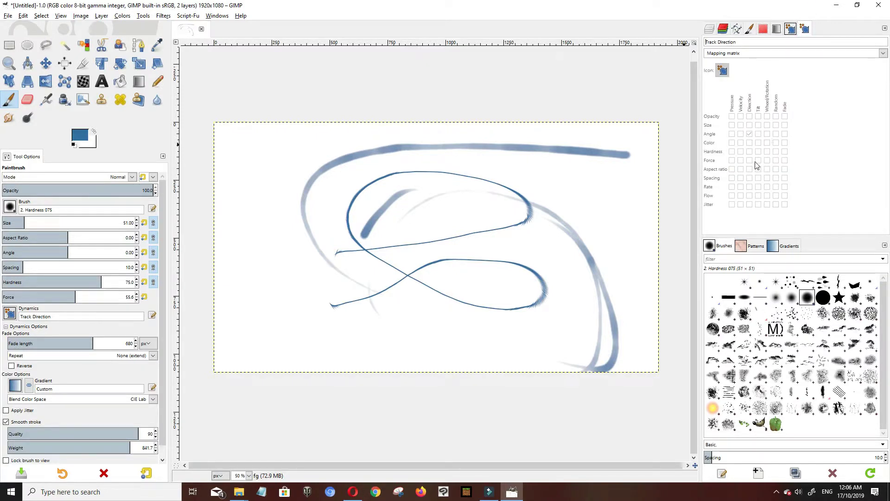
left_click(790, 29)
left_click(734, 199)
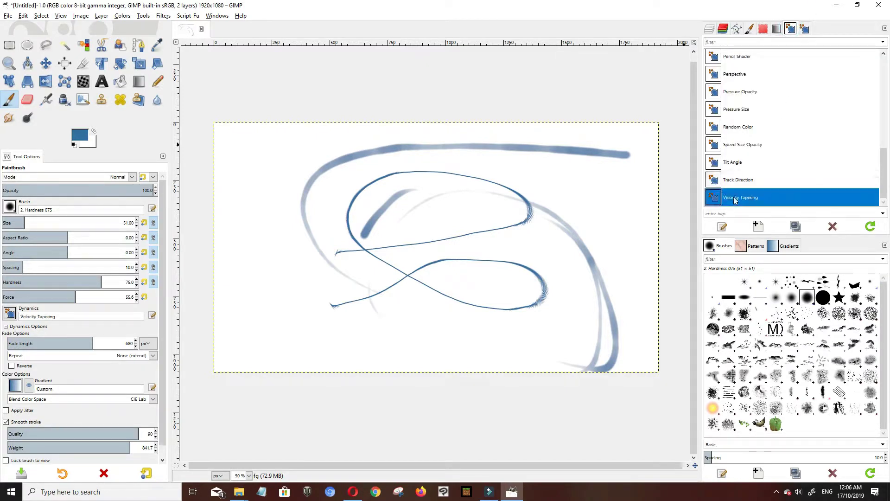
left_click(806, 28)
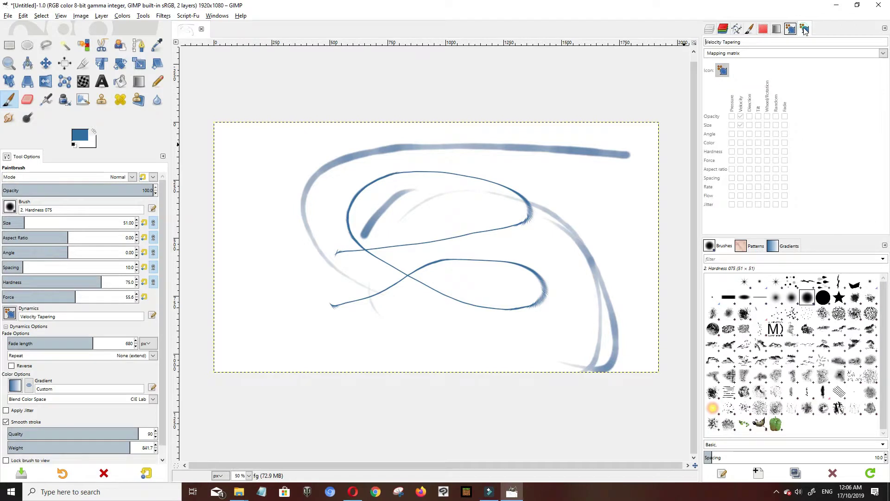
left_click(740, 125)
left_click(791, 30)
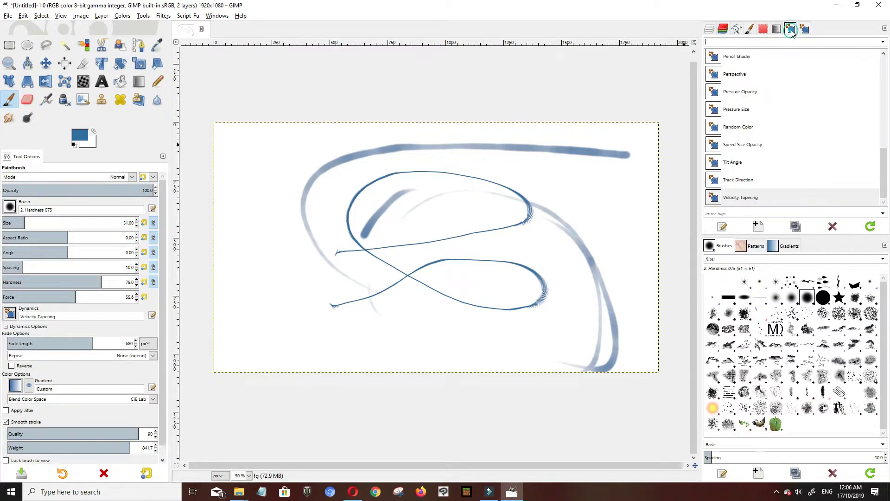
Select Track Direction and paint a thick looping blue stroke across the canvas.
left_click(748, 182)
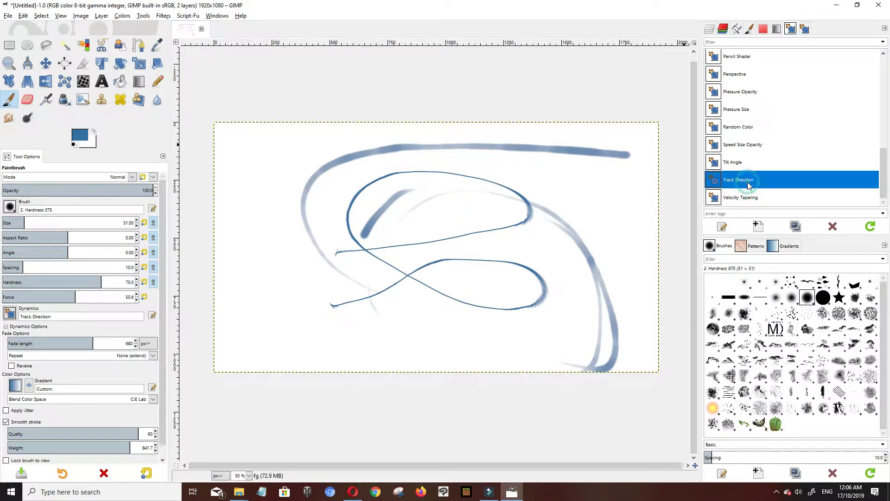
left_click(805, 29)
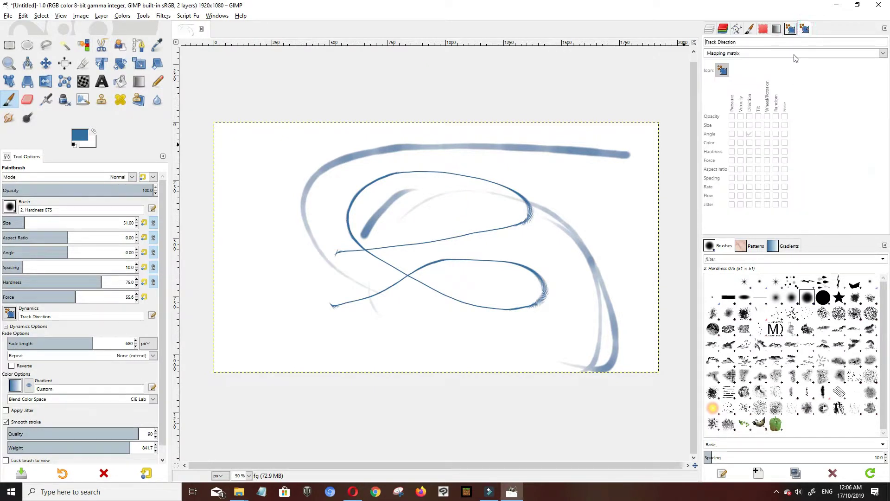
mouse_move(582, 223)
left_mouse_down()
mouse_move(229, 191)
mouse_move(333, 243)
left_mouse_up()
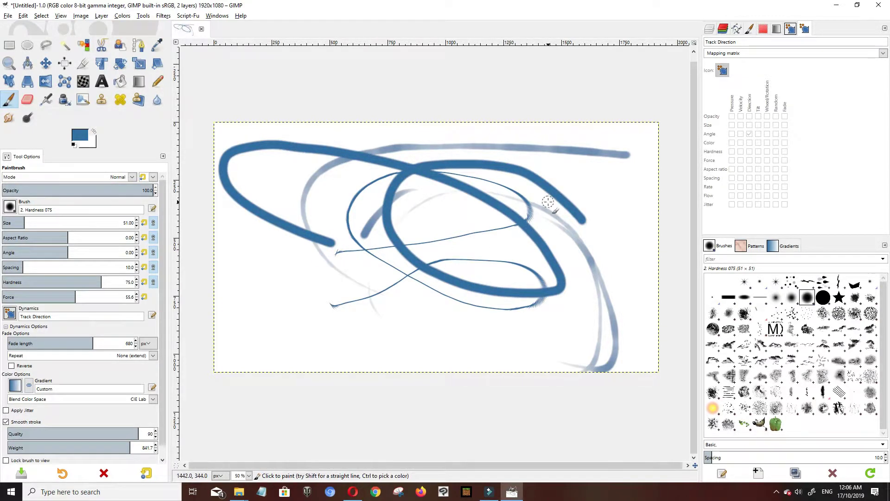
left_click(790, 30)
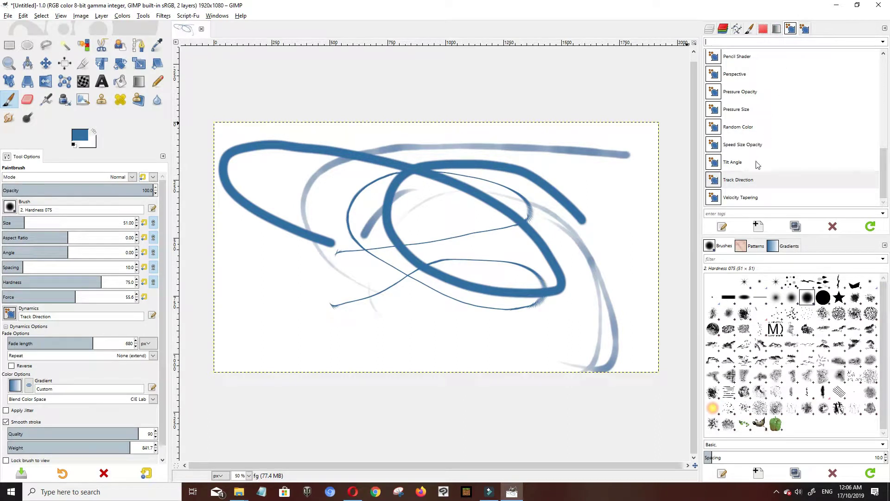
Paint a loop with Tilt Angle dynamics, then a wide stroke with MyHairBrushV3.
left_click(757, 162)
left_click(805, 30)
mouse_move(628, 187)
left_mouse_down()
mouse_move(529, 218)
mouse_move(463, 167)
mouse_move(505, 278)
mouse_move(533, 286)
left_mouse_up()
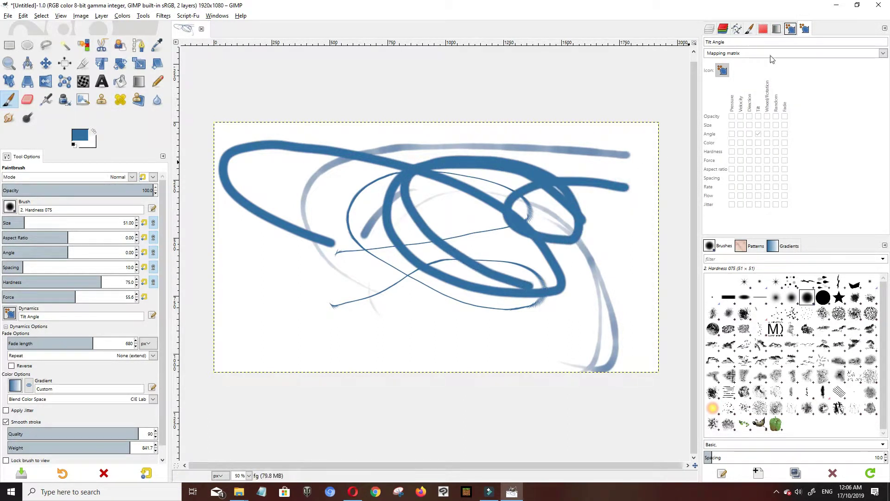
left_click(791, 29)
left_click(804, 29)
left_click(790, 31)
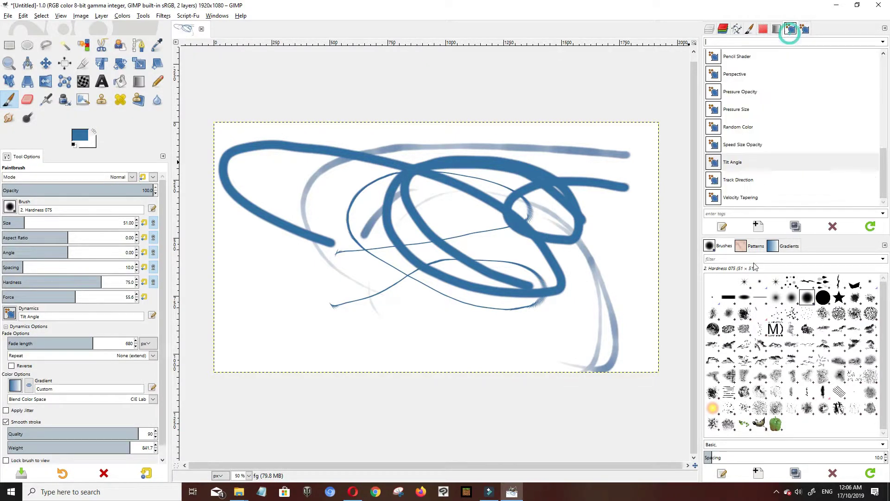
left_click(822, 282)
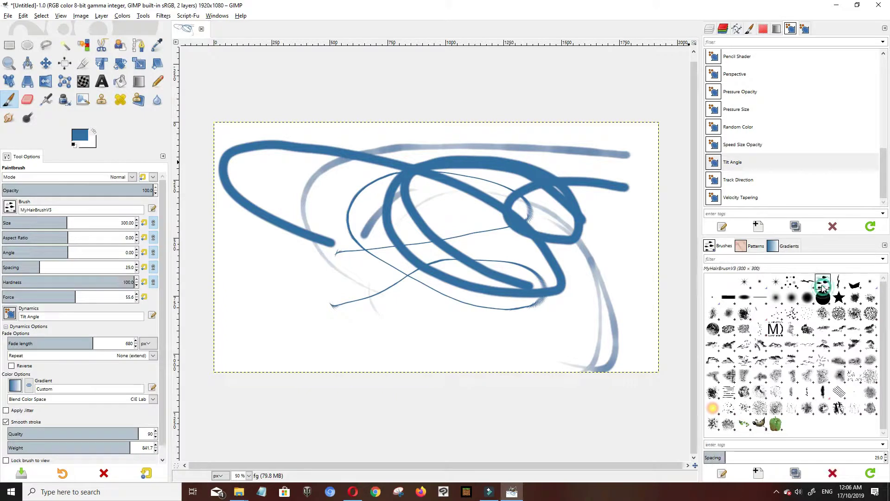
mouse_move(281, 238)
left_mouse_down()
mouse_move(513, 239)
mouse_move(279, 288)
mouse_move(464, 204)
left_mouse_up()
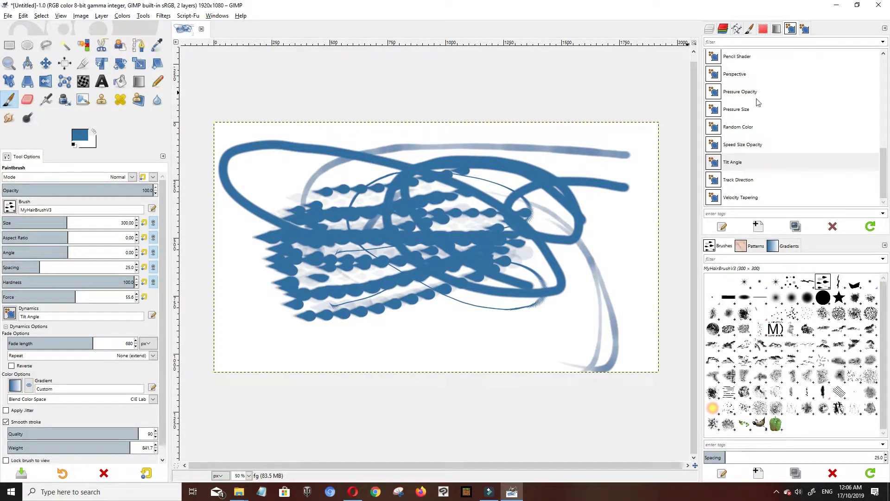
Choose Random Color dynamics with the 2. Hardness 075 brush and paint looping rings.
left_click(752, 145)
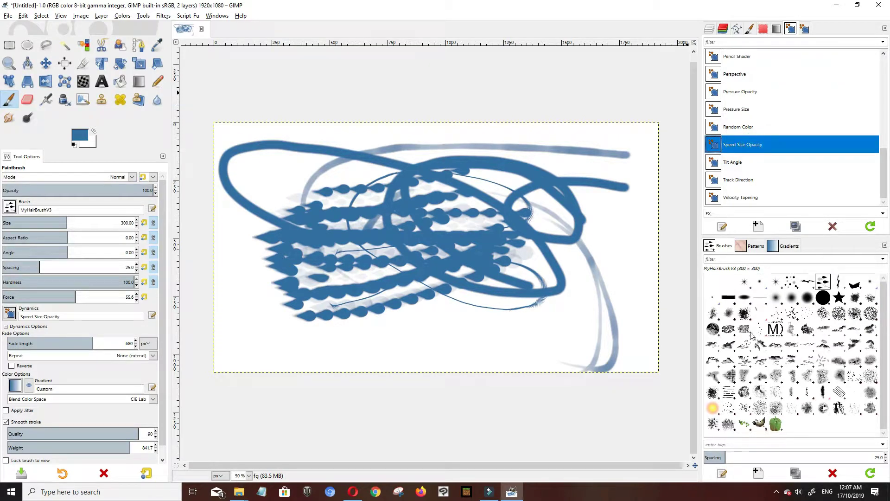
left_click(759, 126)
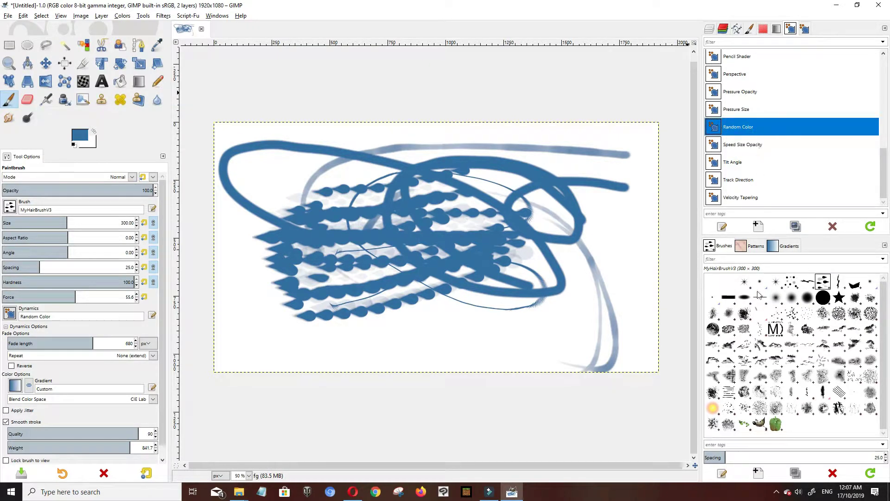
left_click(807, 299)
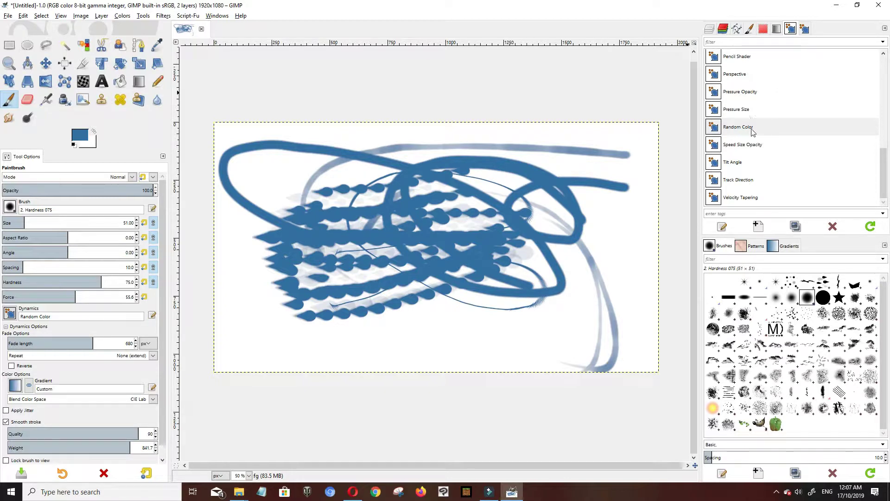
left_click(805, 29)
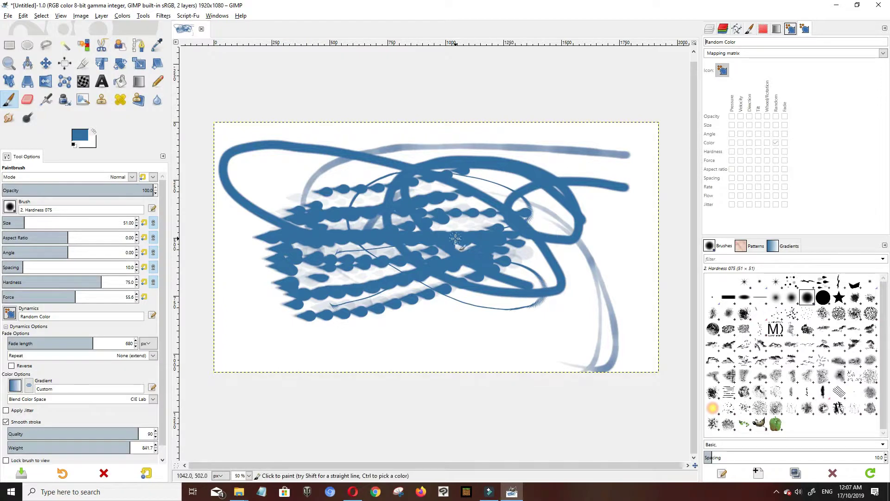
mouse_move(482, 290)
left_mouse_down()
mouse_move(431, 209)
mouse_move(356, 251)
mouse_move(367, 327)
left_mouse_up()
mouse_move(419, 334)
left_mouse_down()
mouse_move(535, 237)
mouse_move(357, 233)
mouse_move(515, 317)
mouse_move(468, 251)
mouse_move(478, 332)
mouse_move(532, 272)
mouse_move(362, 296)
mouse_move(453, 308)
left_mouse_up()
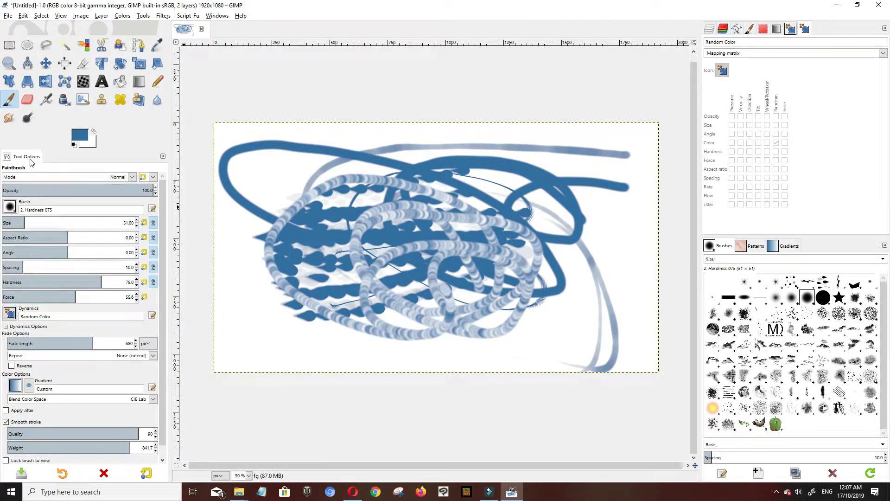
Set the foreground colour to muted red a65d5d and paint a reddish loop.
left_click(86, 137)
left_click(100, 226)
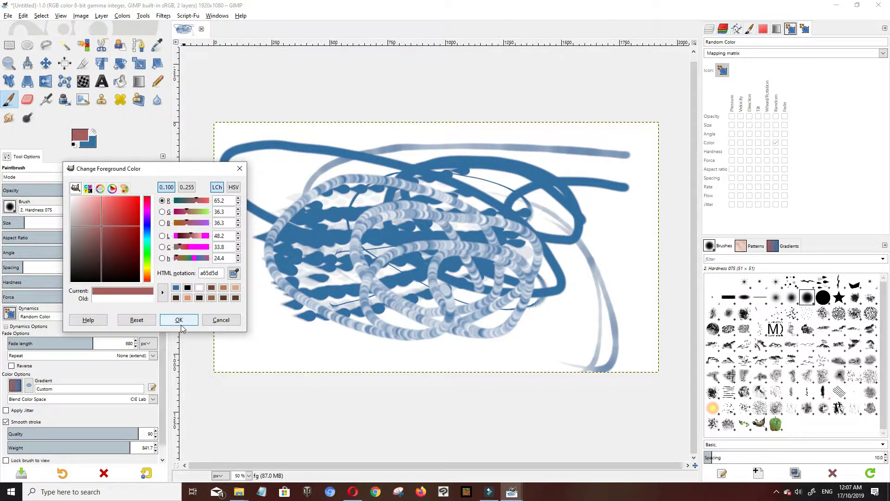
left_click(181, 325)
mouse_move(308, 318)
left_mouse_down()
mouse_move(419, 241)
mouse_move(299, 222)
mouse_move(453, 213)
mouse_move(371, 234)
left_mouse_up()
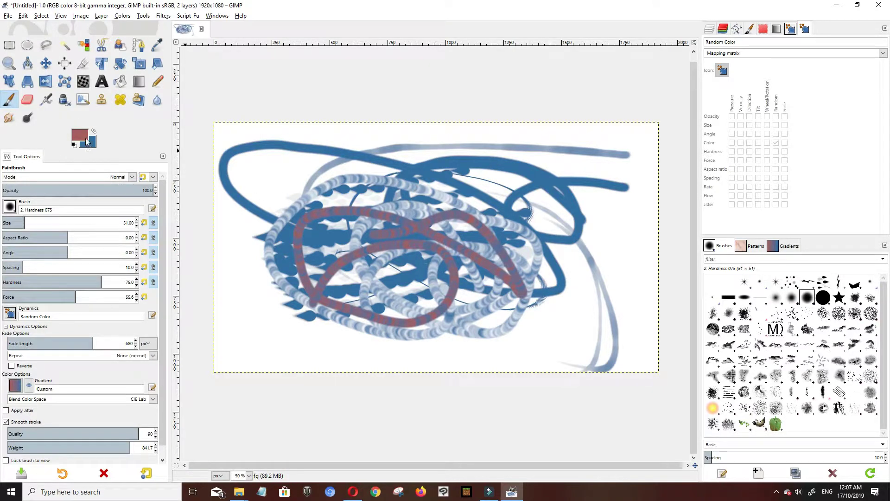
Set the foreground colour to white.
left_click(80, 134)
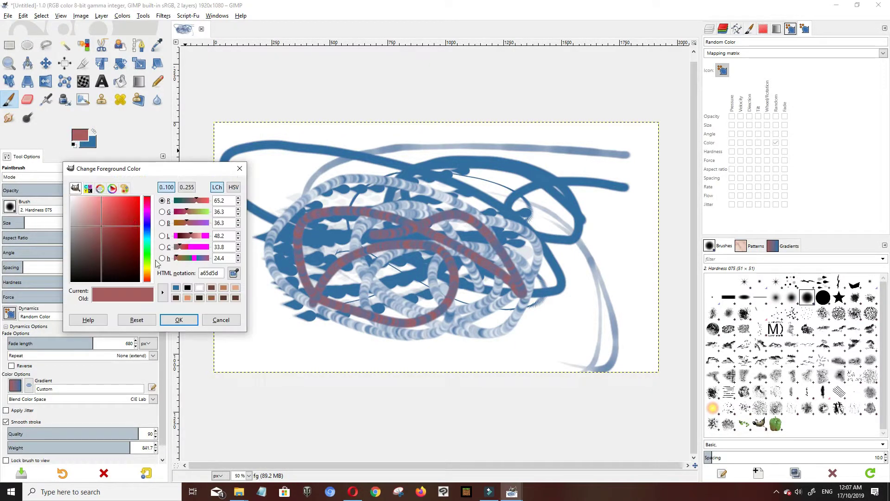
left_click(202, 288)
left_click(178, 320)
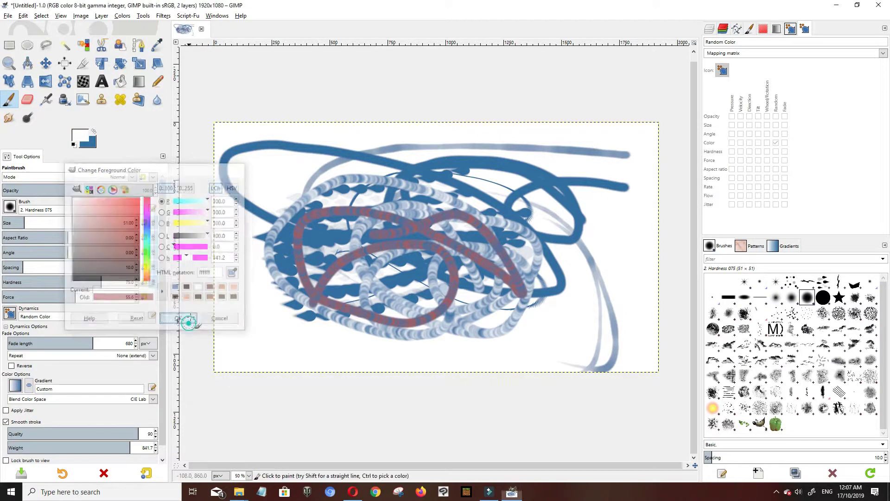
left_click(789, 30)
Try the 1_MyNewDynamics and 1_nodynamics presets, checking 1_nodynamics' mapping settings.
scroll(781, 125, "up", 2)
scroll(782, 125, "up", 3)
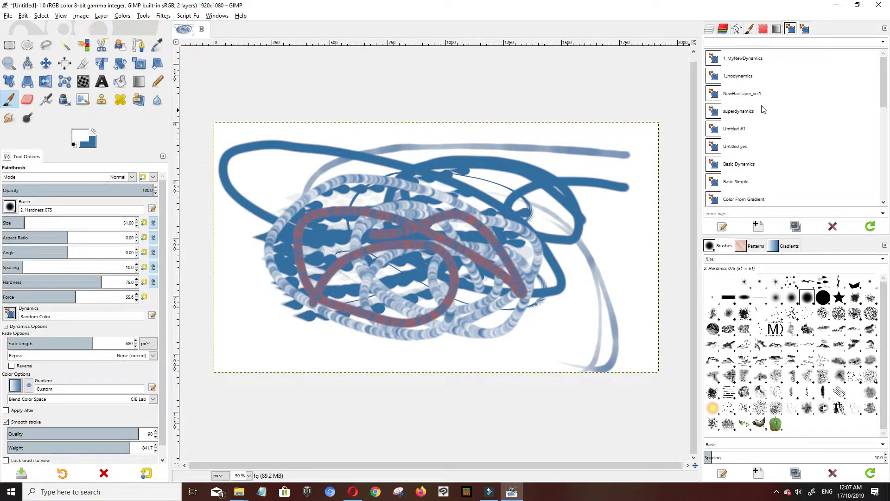
left_click(748, 65)
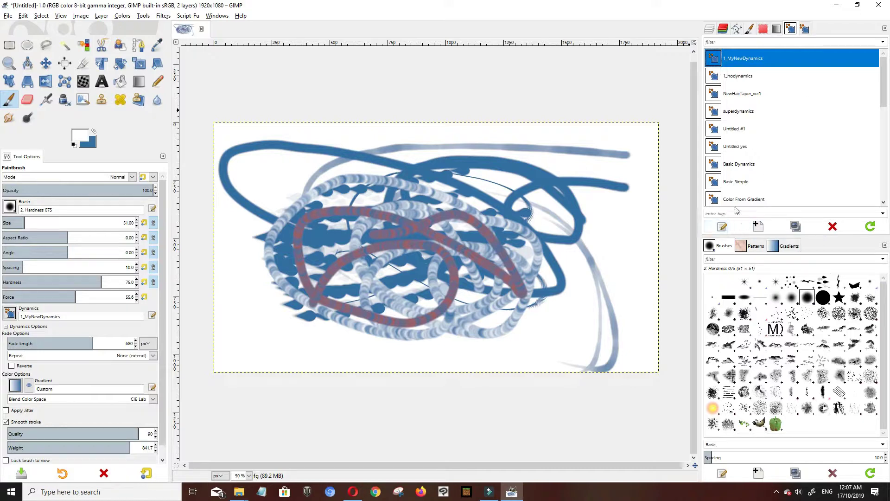
left_click(735, 77)
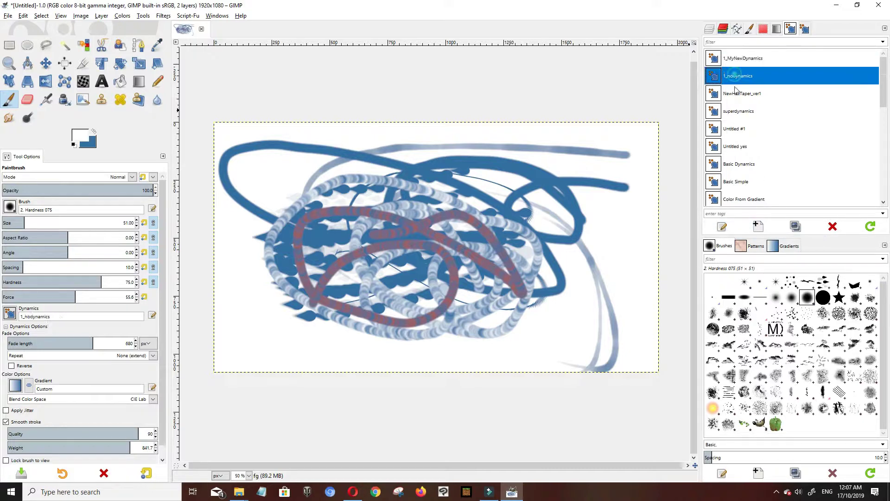
left_click(809, 30)
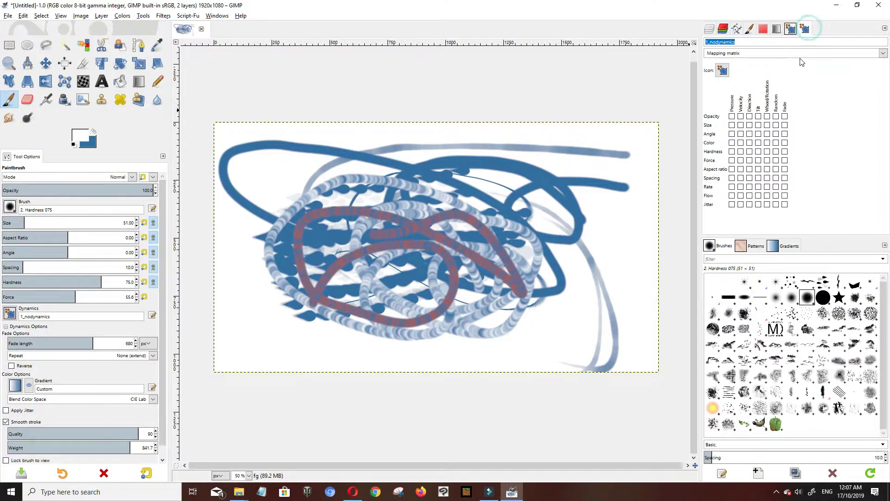
left_click(791, 30)
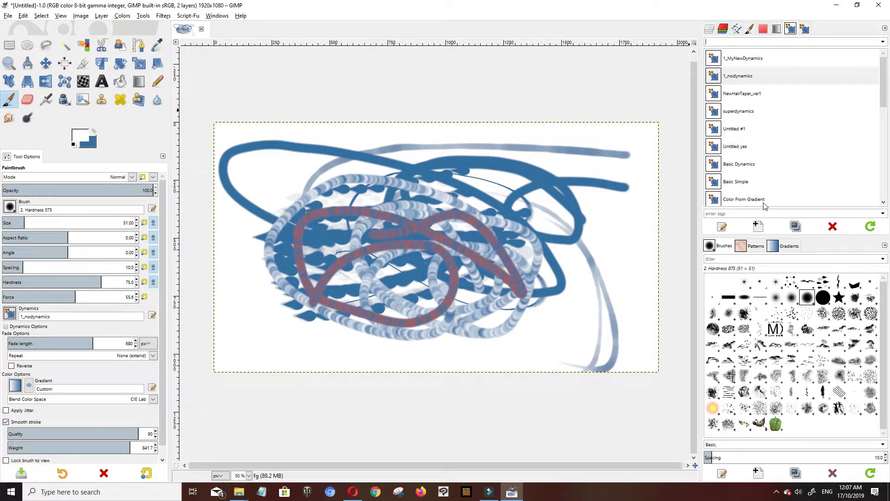
Select the Random Color dynamics preset, then scroll back up the dynamics list.
scroll(760, 160, "down", 5)
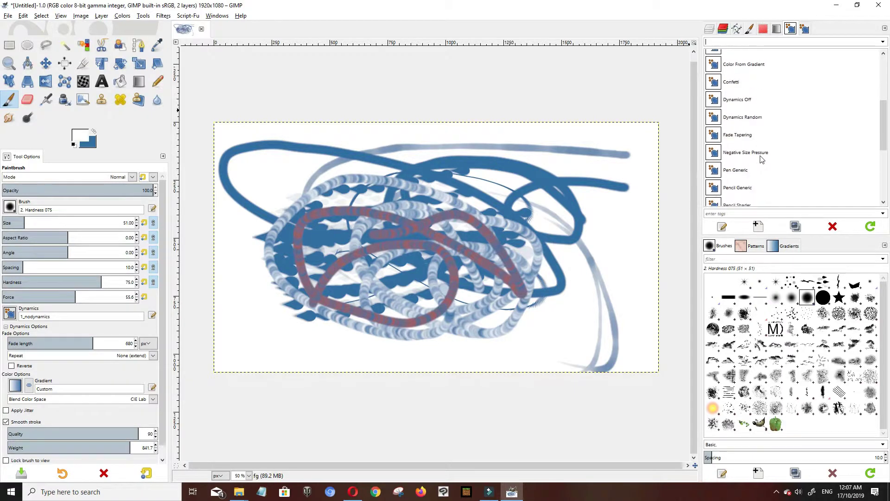
scroll(764, 173, "down", 3)
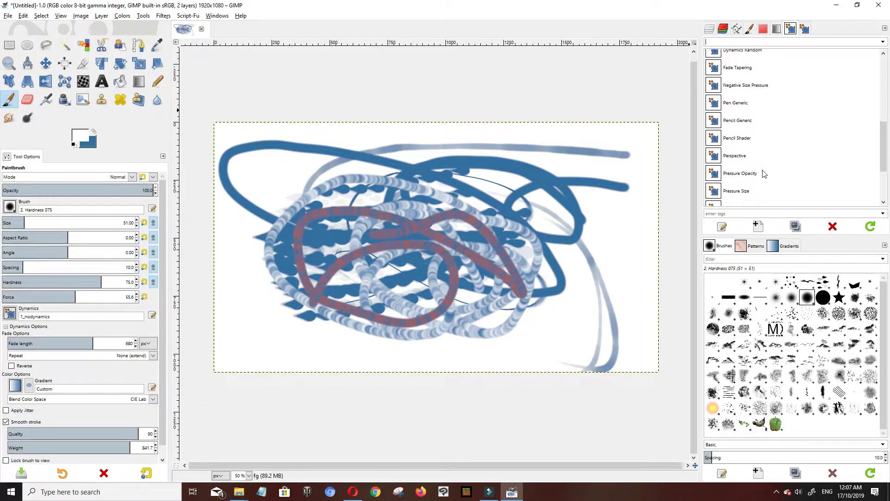
scroll(764, 174, "down", 3)
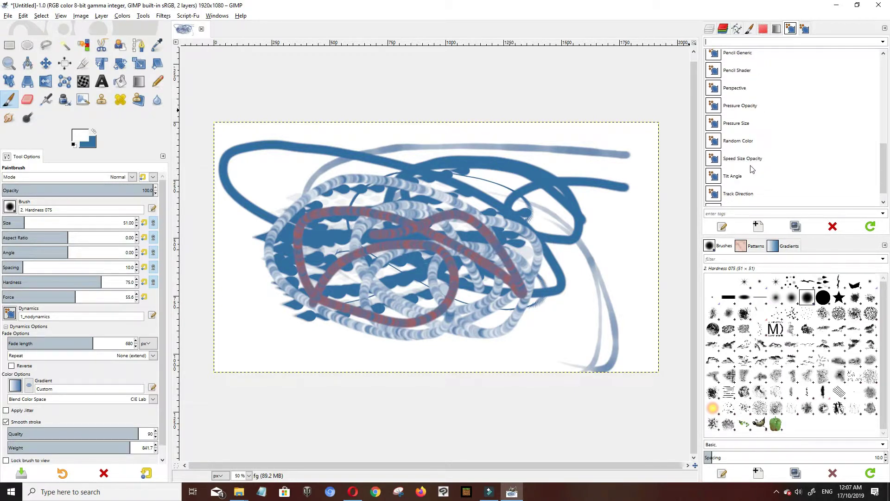
scroll(769, 157, "down", 1)
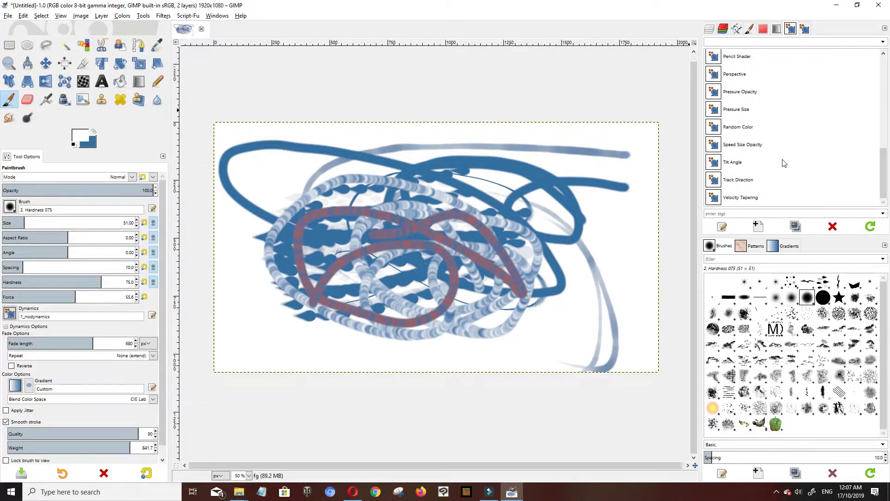
scroll(784, 163, "up", 1)
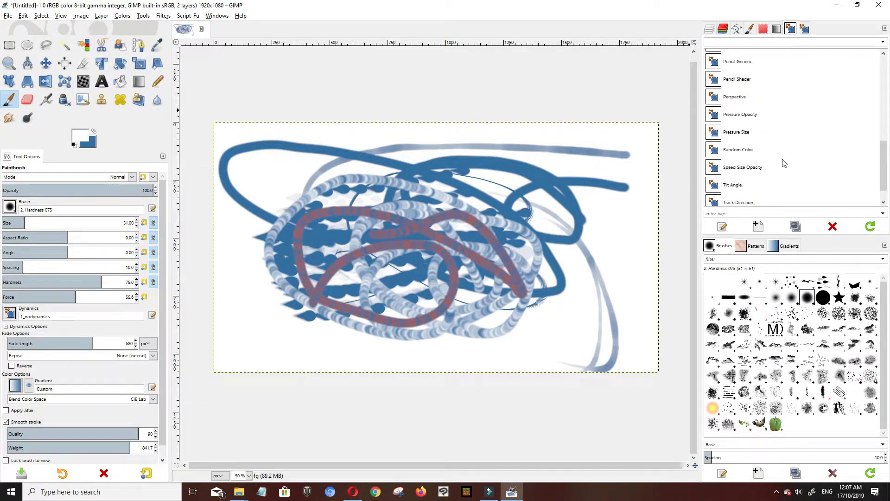
left_click(738, 149)
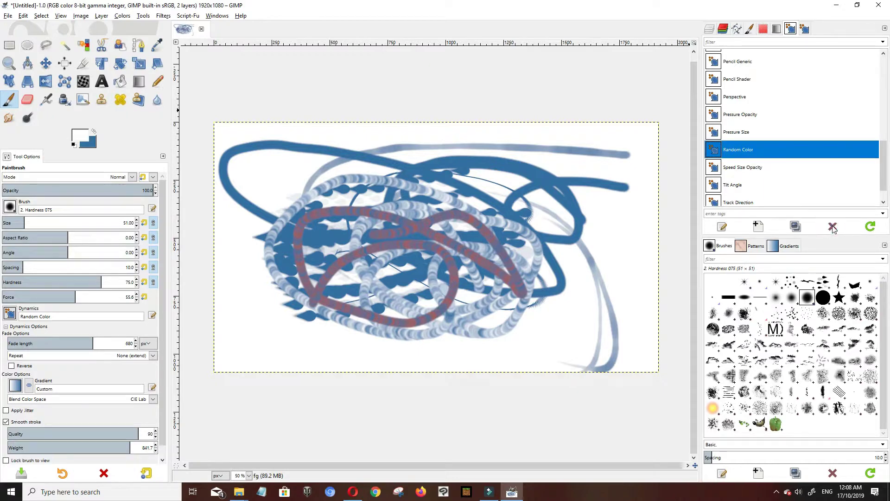
scroll(754, 188, "down", 1)
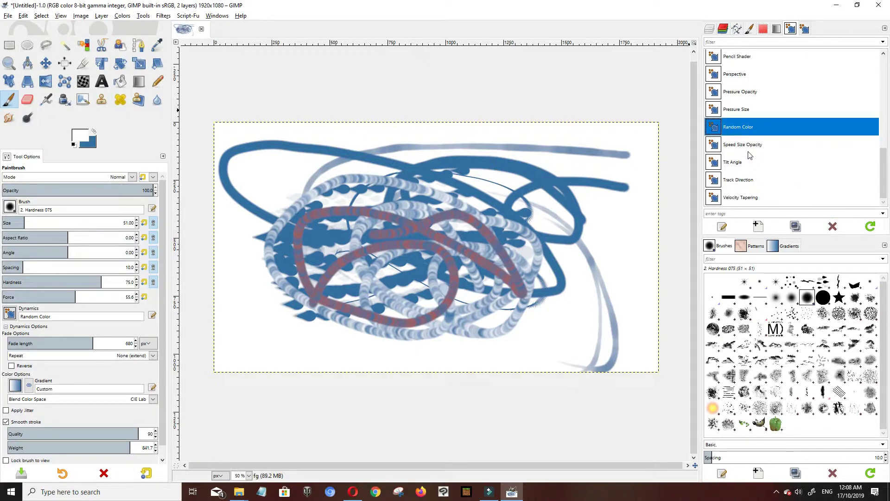
scroll(805, 195, "up", 1)
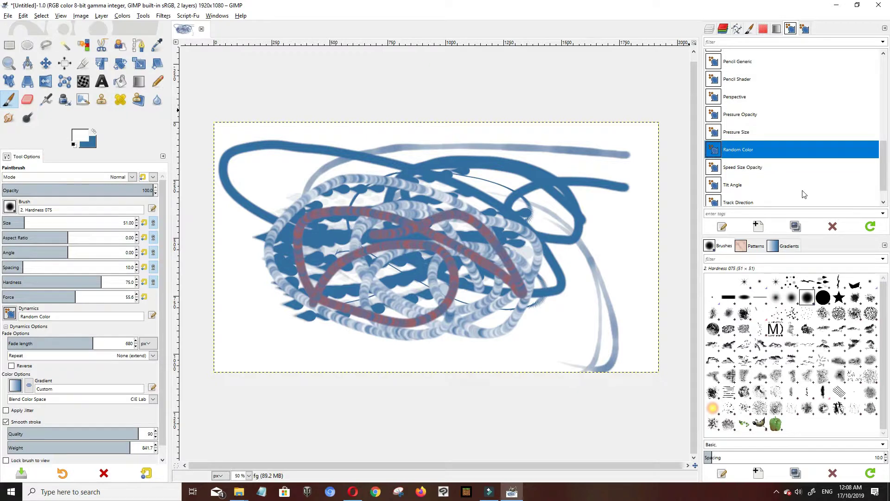
scroll(804, 194, "up", 6)
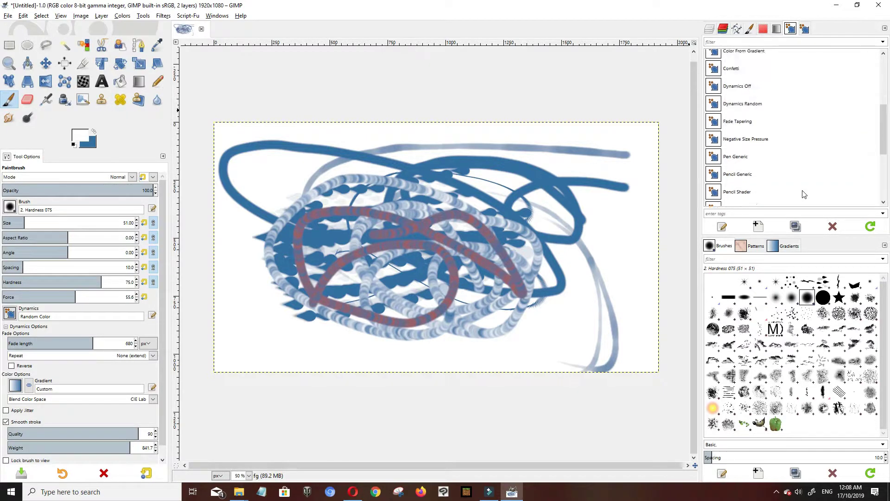
scroll(803, 194, "up", 4)
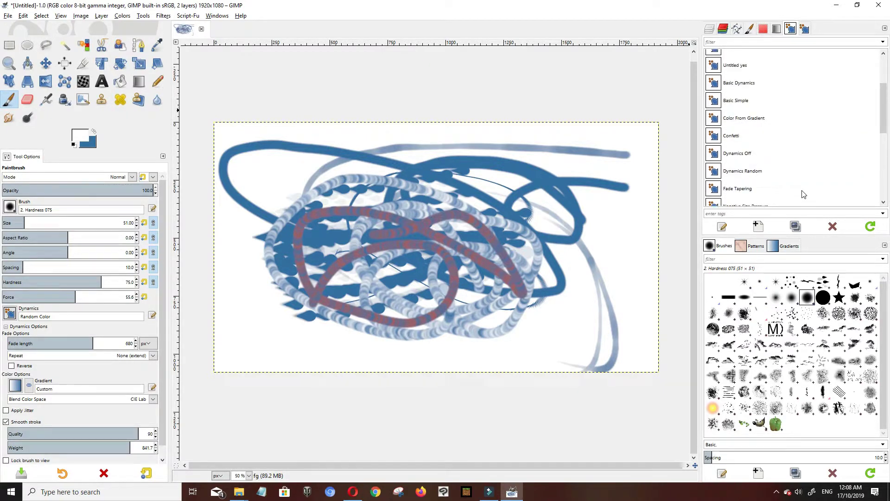
scroll(803, 194, "up", 3)
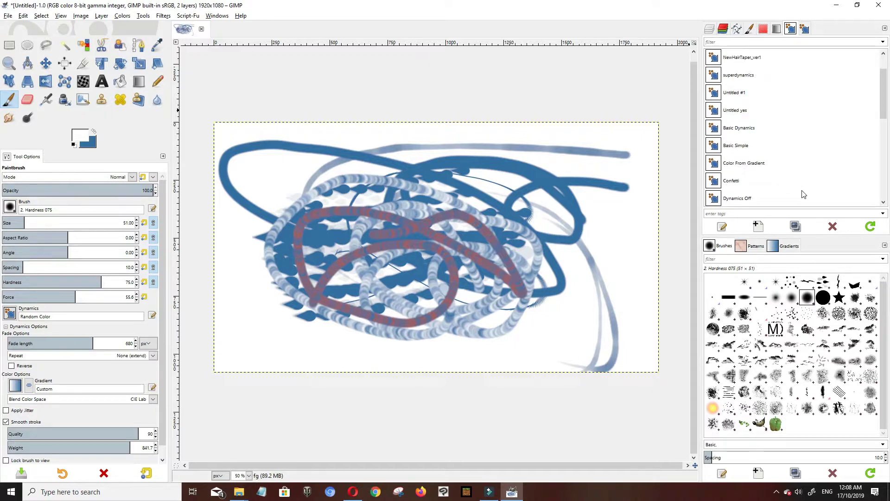
scroll(803, 194, "up", 1)
Select the superdynamics preset and delete it, confirming the deletion.
left_click(751, 98)
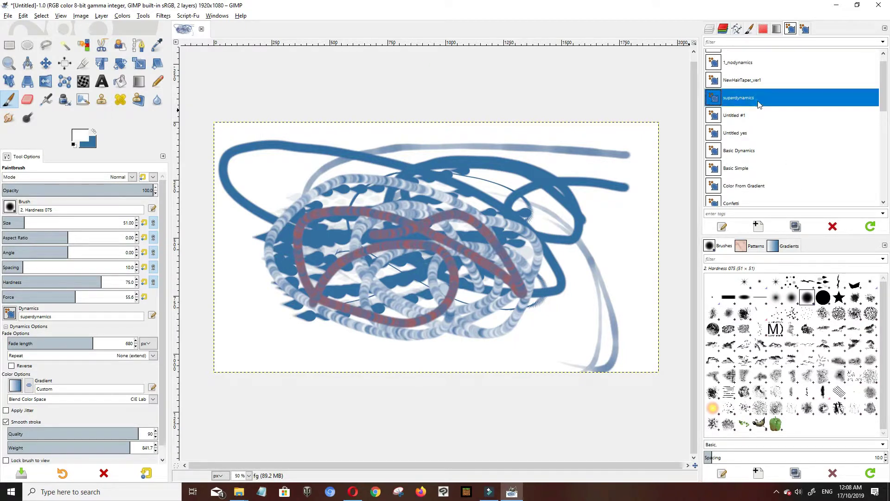
left_click(833, 227)
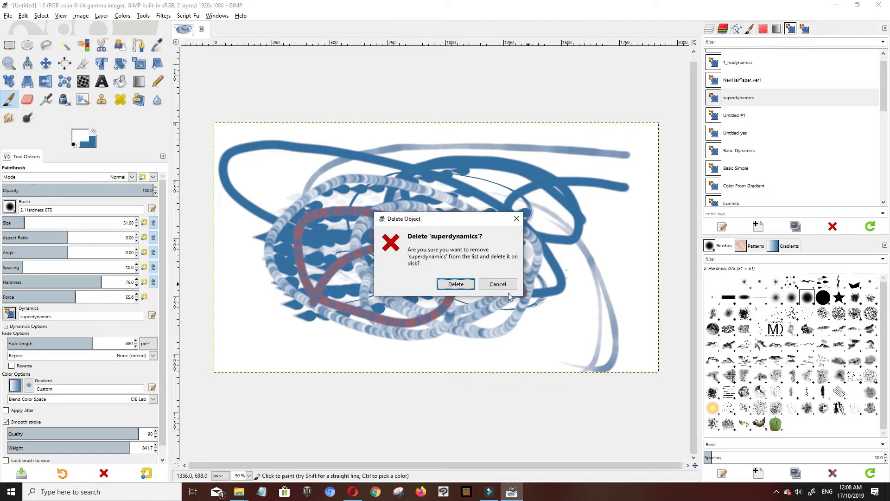
left_click(455, 284)
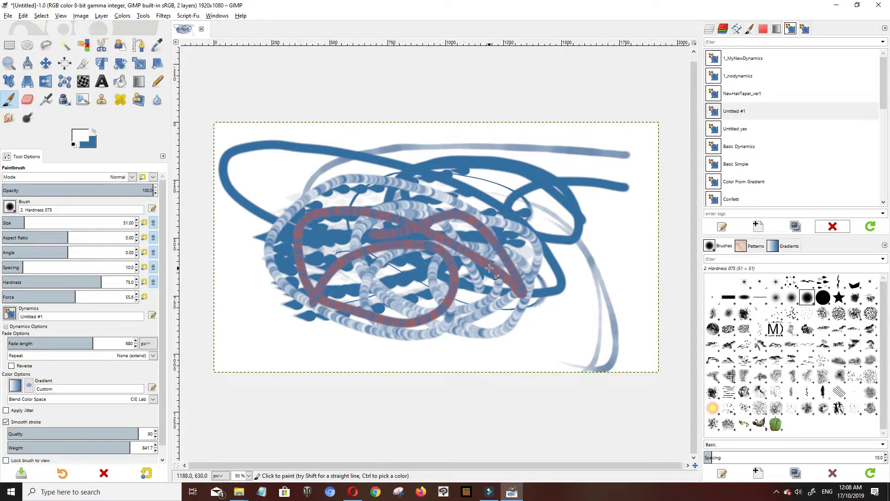
left_click(809, 31)
left_click(790, 30)
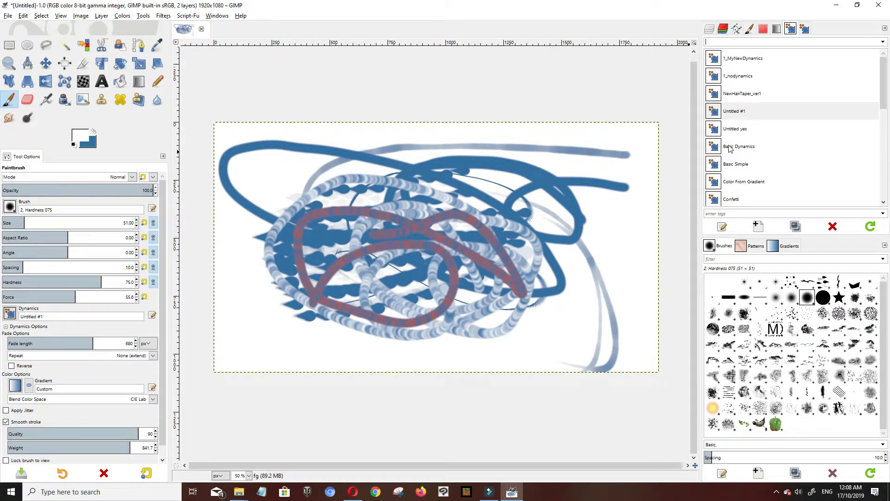
Switch the paintbrush to Color From Gradient dynamics and review its mapping matrix.
left_click(732, 164)
left_click(733, 181)
left_click(805, 30)
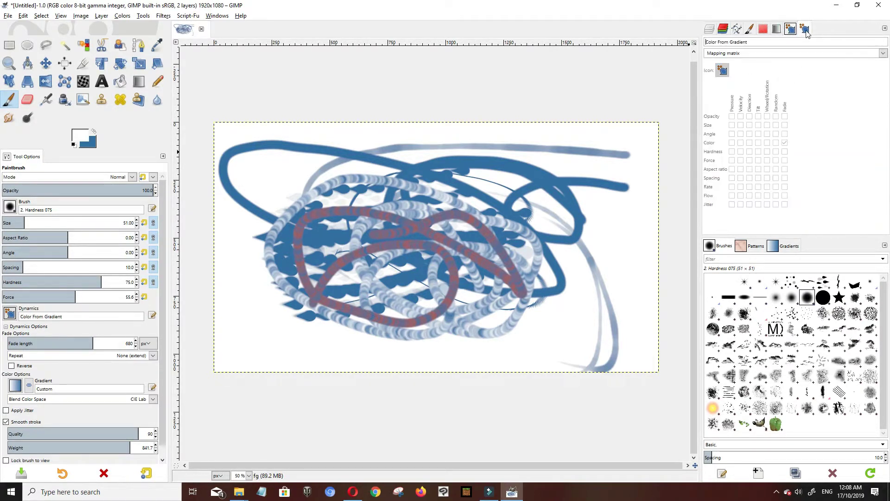
left_click(790, 28)
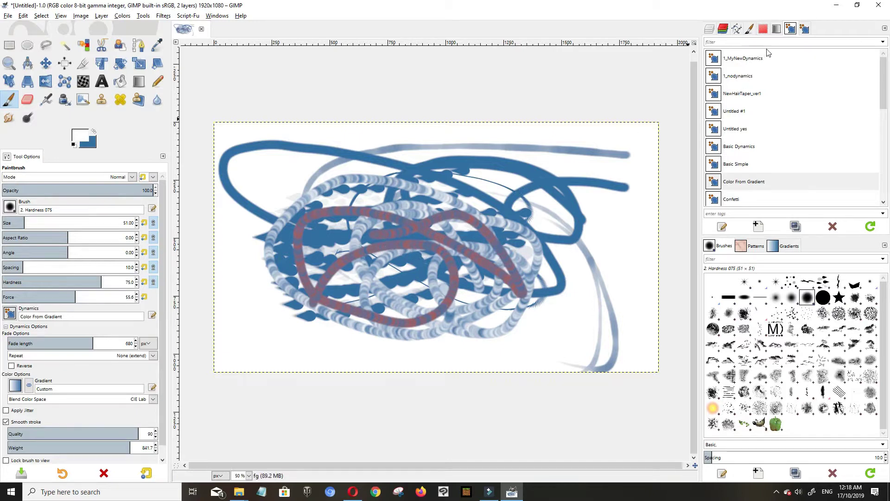
Swap foreground and background colours and raise brush hardness to about 81.1.
left_click(790, 31)
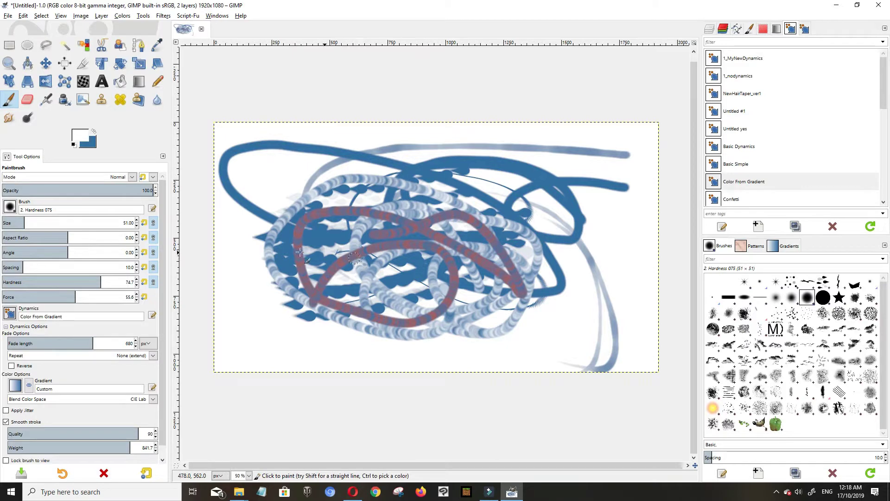
left_click(94, 132)
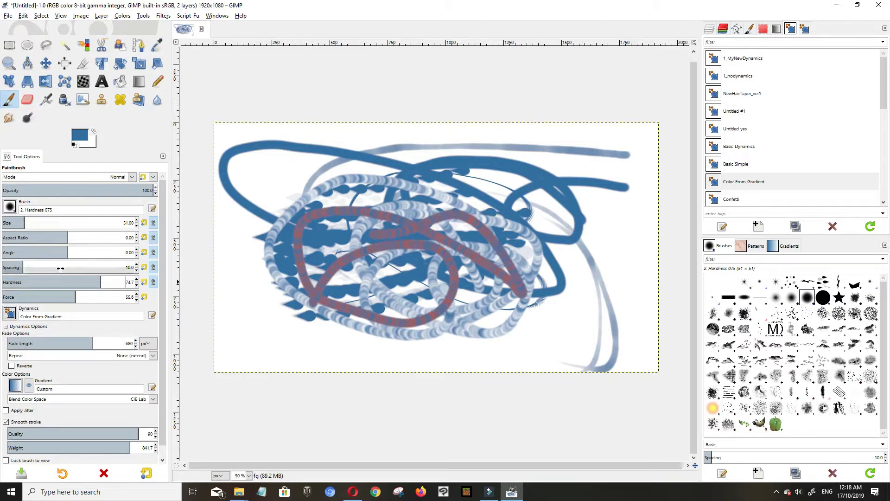
left_click(102, 279)
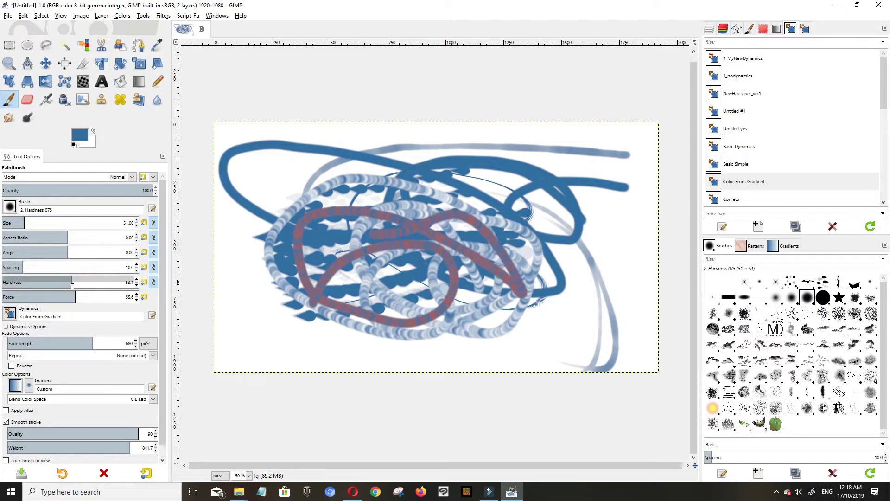
left_click_drag(108, 286, 110, 286)
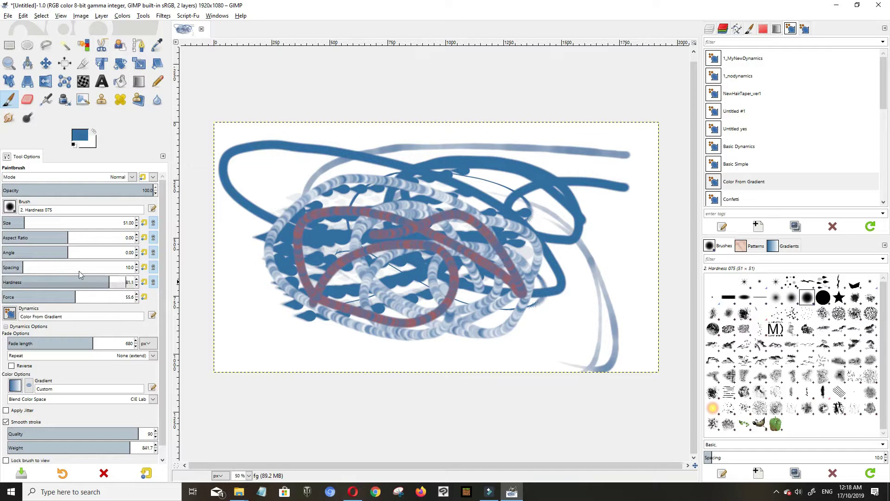
scroll(75, 375, "down", 1)
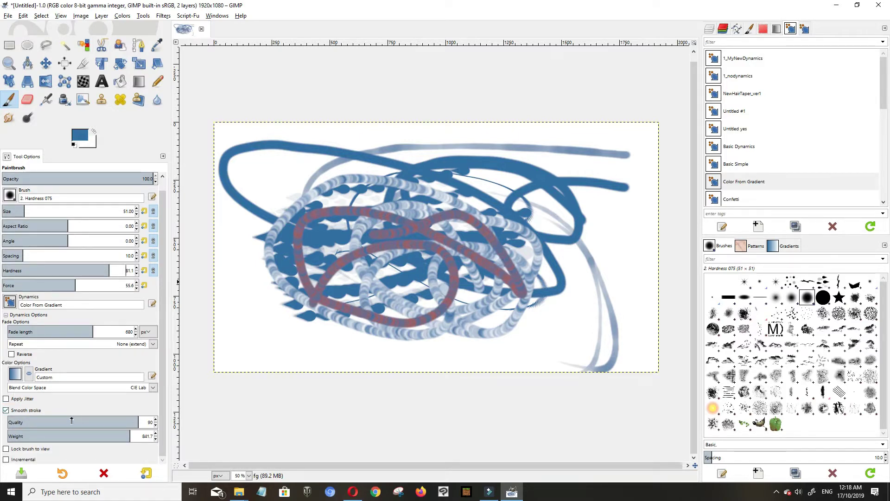
With smoothing off and Apply Jitter on, paint two jittered strokes on the left.
left_click(5, 411)
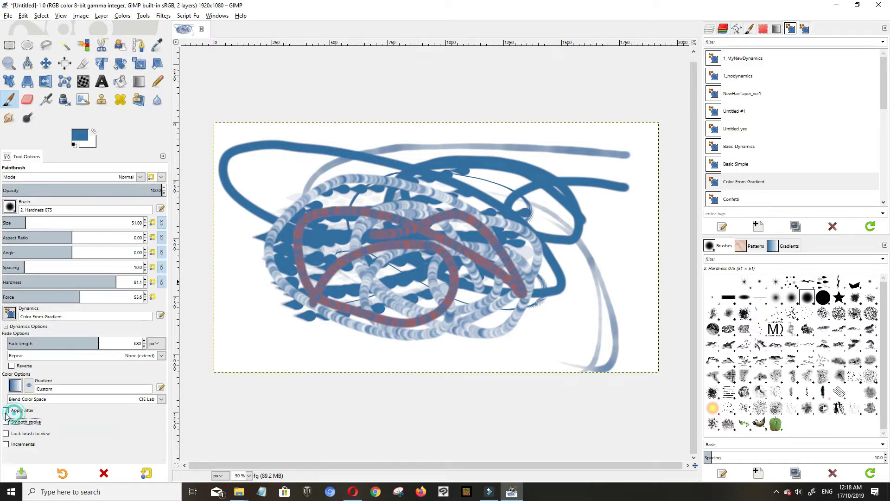
left_click(6, 422)
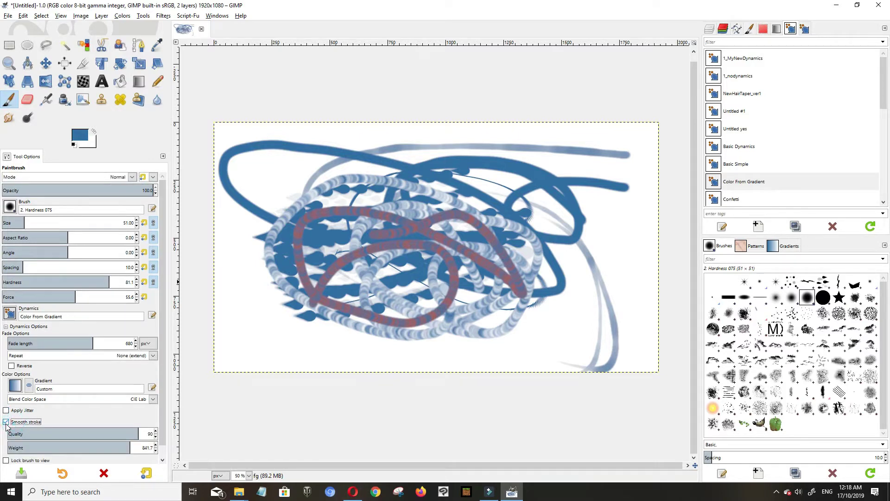
left_click(6, 421)
left_click(6, 410)
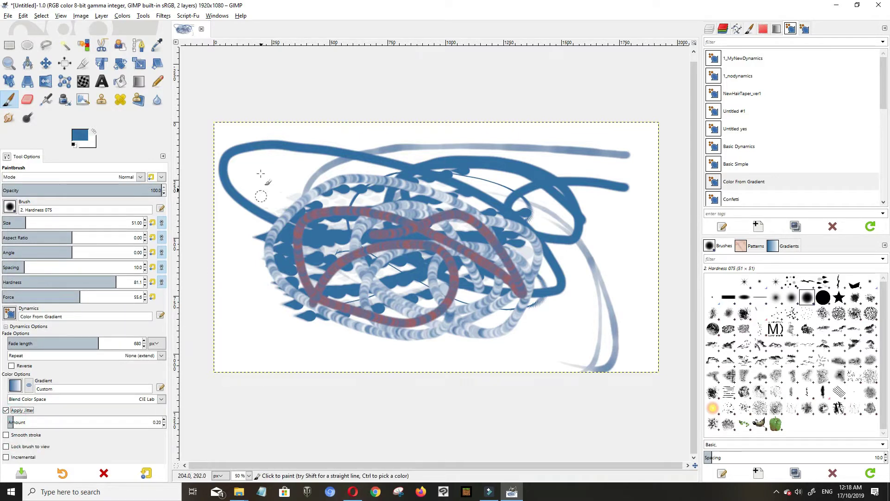
left_click_drag(258, 165, 253, 323)
left_click_drag(284, 180, 238, 320)
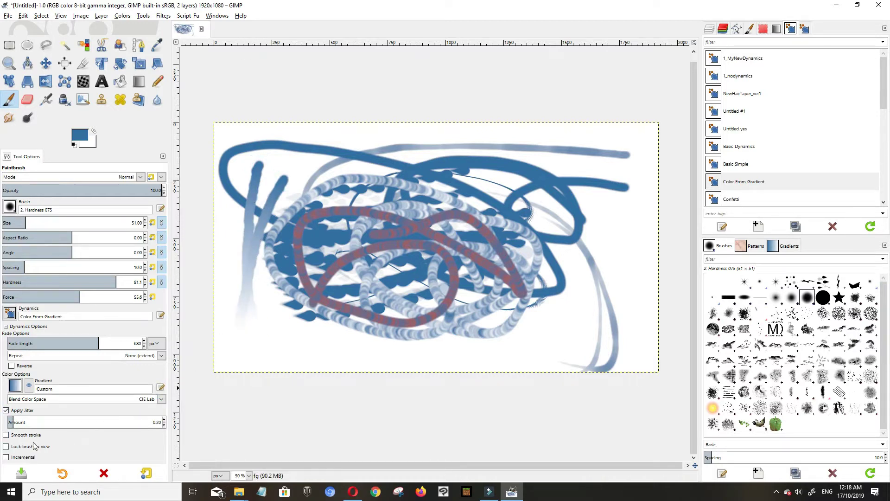
Turn off jitter, enable Smooth stroke, and paint four smoothed test strokes.
left_click(5, 410)
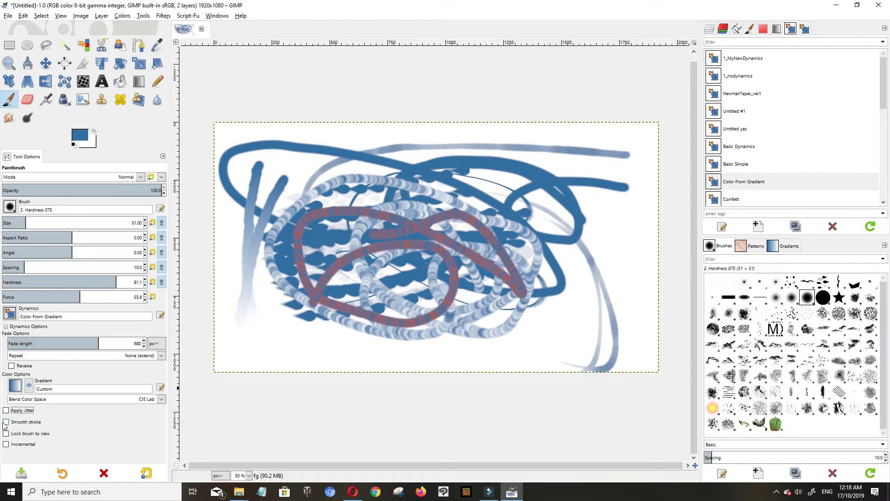
left_click(6, 422)
scroll(69, 418, "down", 1)
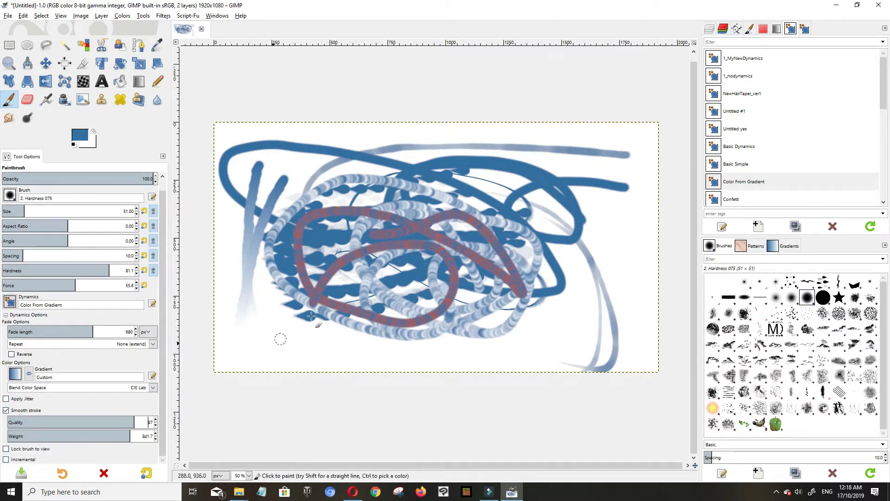
left_click_drag(288, 178, 267, 320)
mouse_move(257, 143)
left_mouse_down()
mouse_move(235, 248)
mouse_move(241, 324)
left_mouse_up()
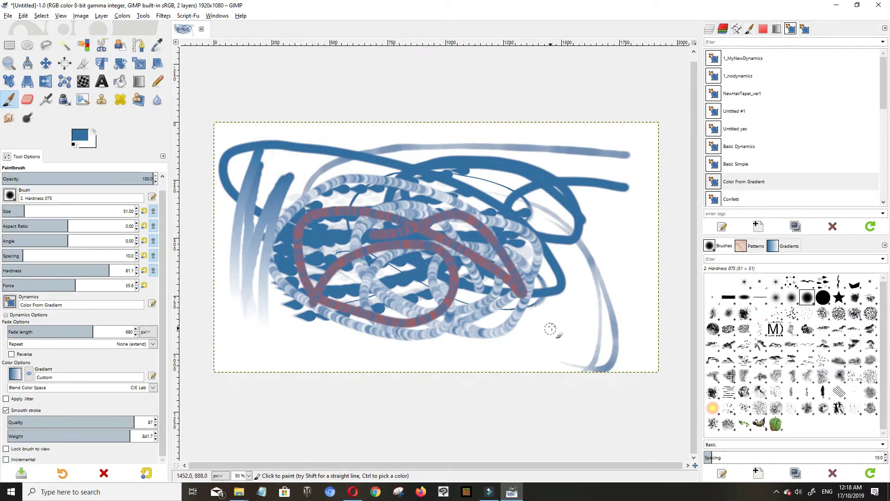
mouse_move(561, 318)
left_mouse_down()
mouse_move(599, 254)
mouse_move(611, 221)
left_mouse_up()
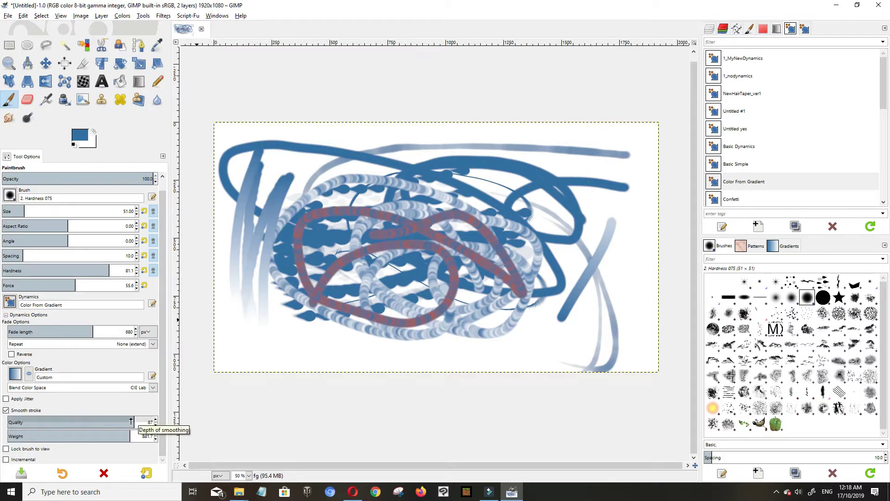
mouse_move(551, 141)
left_mouse_down()
mouse_move(528, 157)
mouse_move(447, 168)
mouse_move(364, 210)
mouse_move(385, 334)
left_mouse_up()
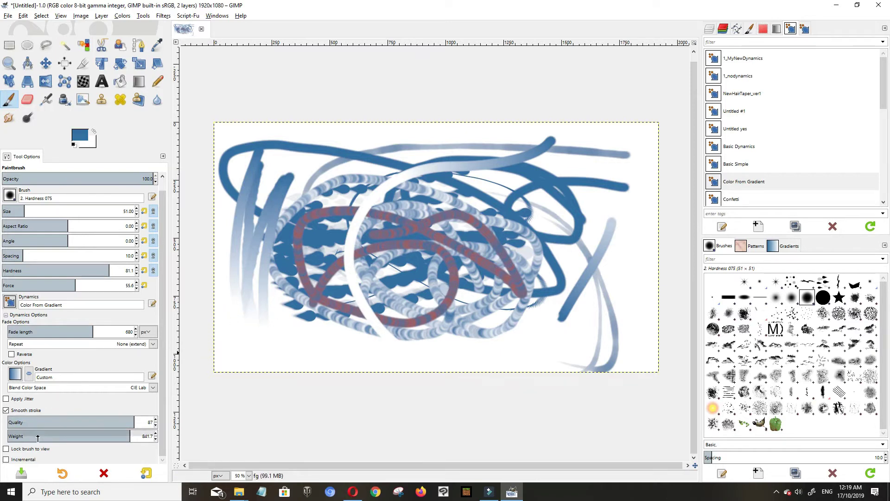
Paint a reversed-fade band across the bottom, then a normal-fade diagonal stroke.
left_click(11, 354)
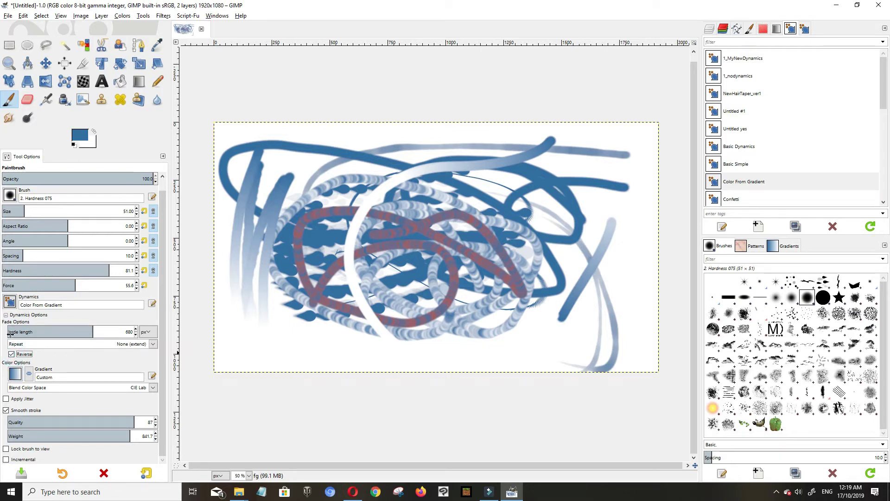
mouse_move(255, 332)
left_mouse_down()
mouse_move(565, 343)
mouse_move(690, 330)
left_mouse_up()
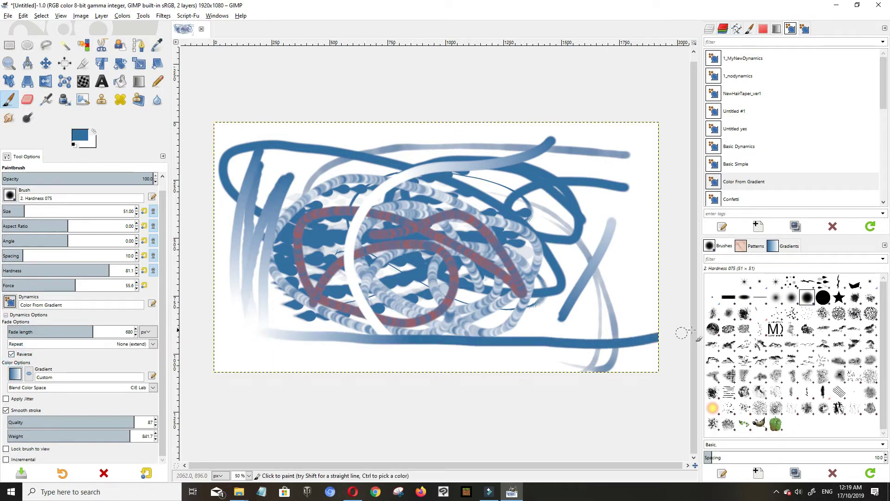
left_click(11, 355)
left_click_drag(319, 340, 533, 204)
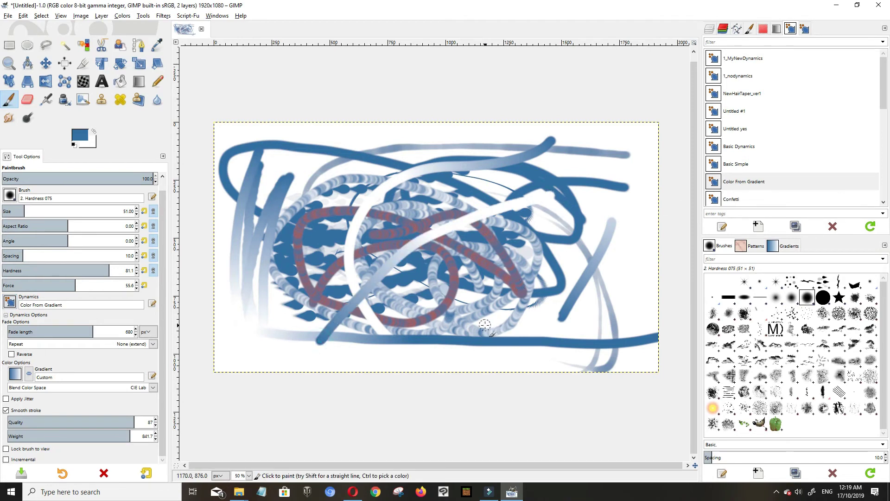